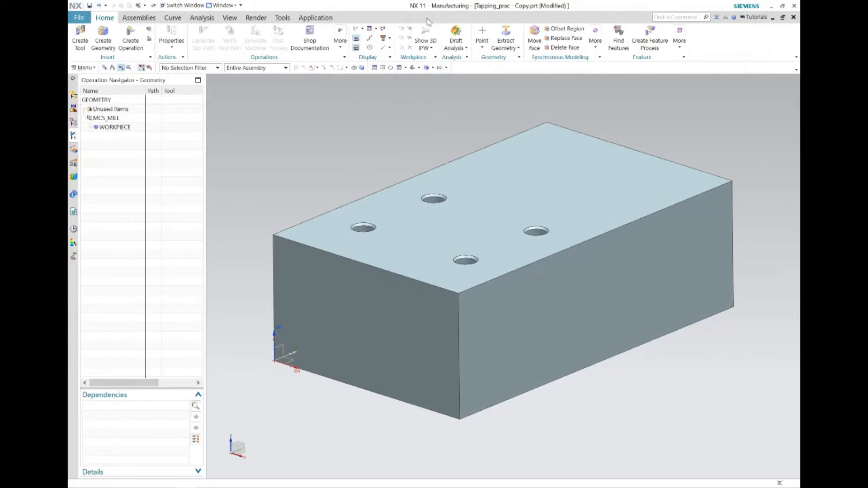
# - Open the WORKPIECE definition and display its specified blank geometry on the block
pyautogui.click(113, 127)
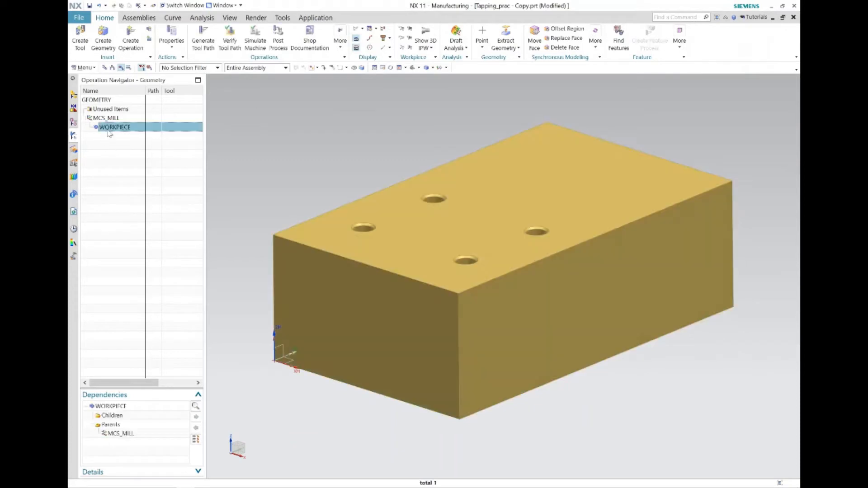
pyautogui.rightClick(109, 133)
pyautogui.click(121, 136)
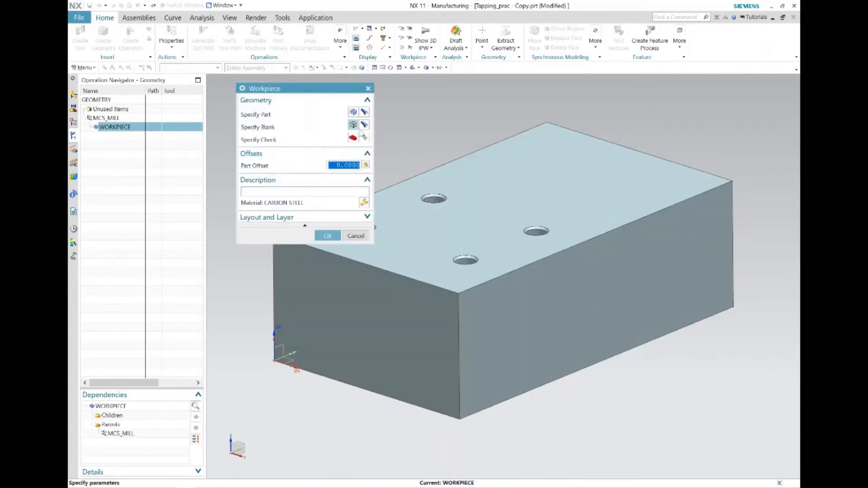
pyautogui.click(364, 124)
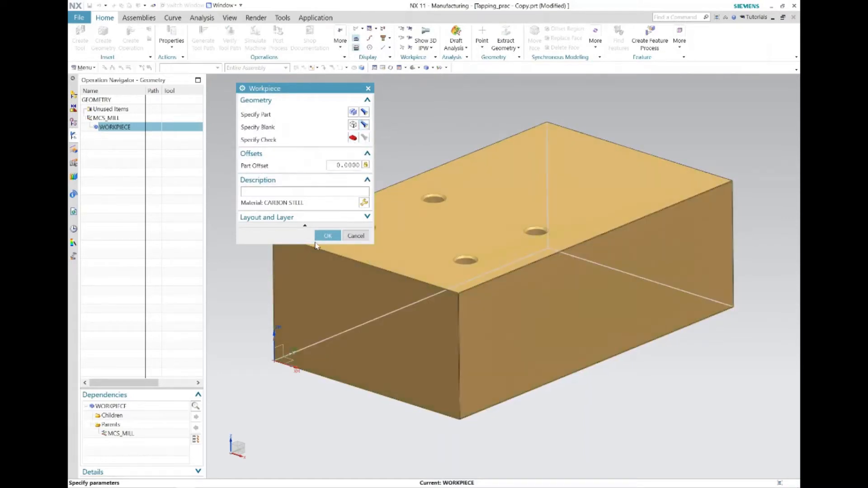
pyautogui.click(338, 237)
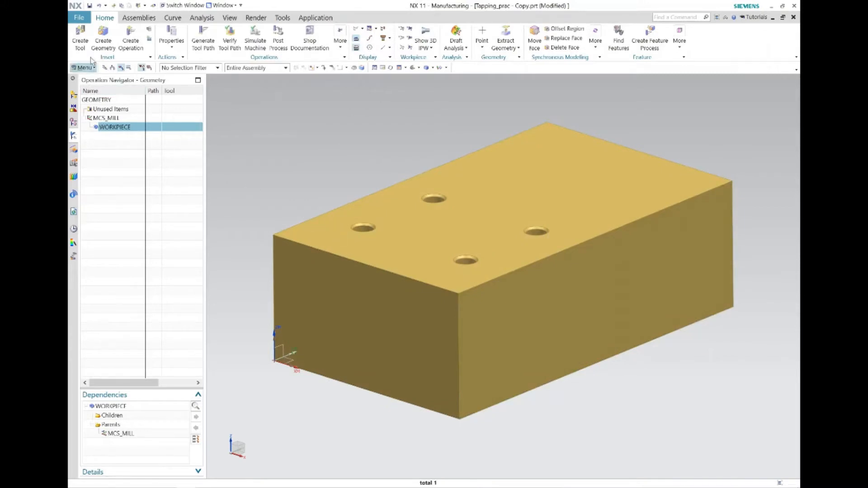
# - Create a hole_making geometry group of subtype HOLE_BOSS_GEOM under WORKPIECE, named M10_Tapped_Hole
pyautogui.click(103, 36)
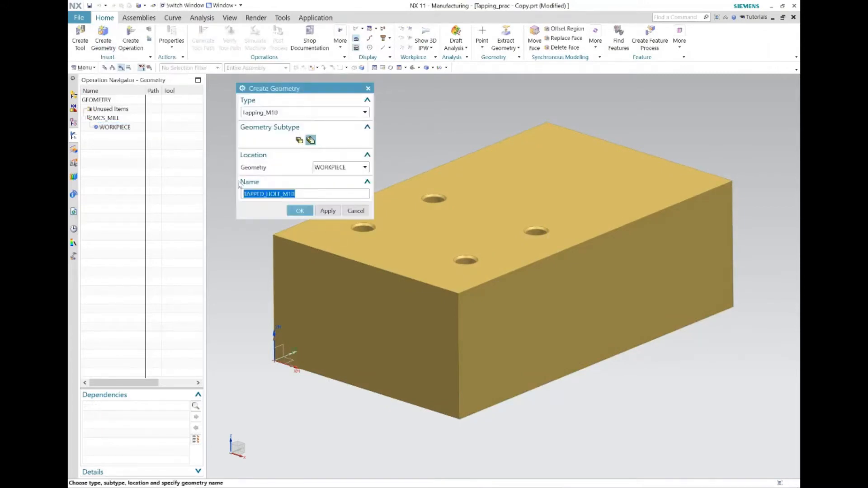
pyautogui.click(307, 113)
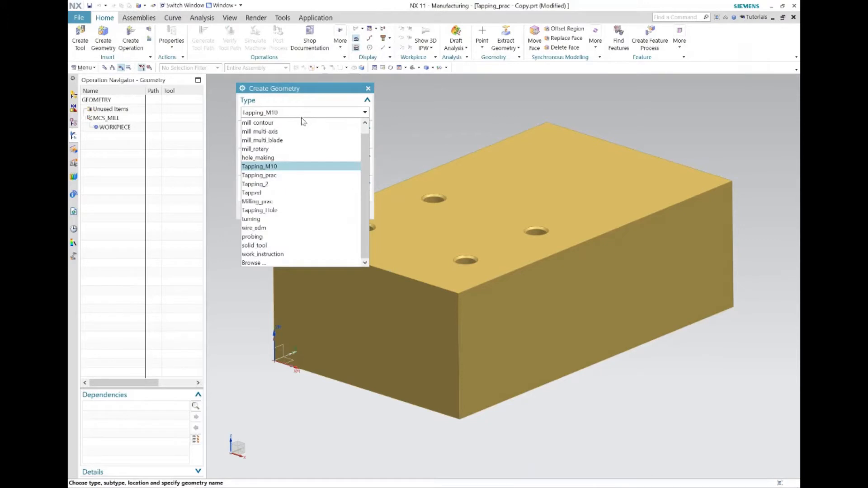
pyautogui.click(284, 157)
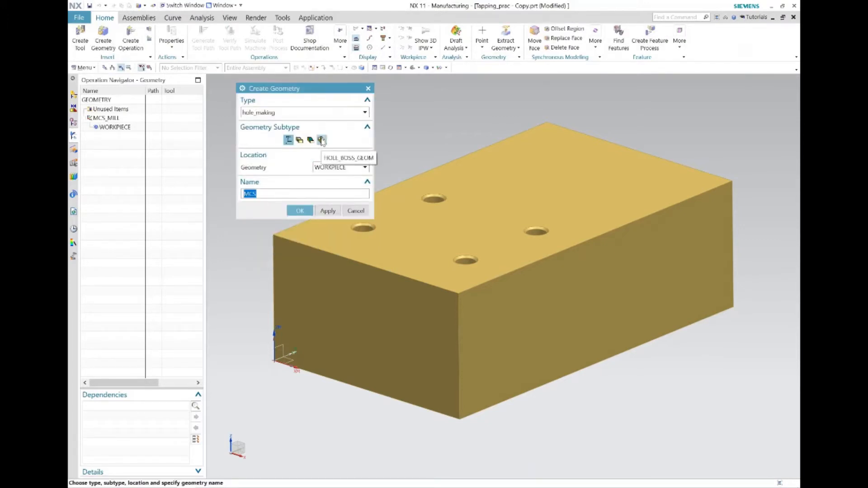
pyautogui.click(322, 141)
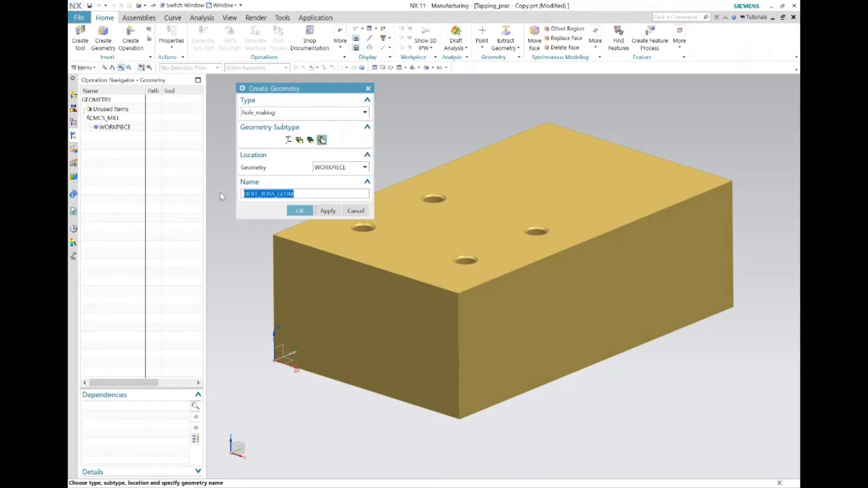
pyautogui.press('BackSpace')
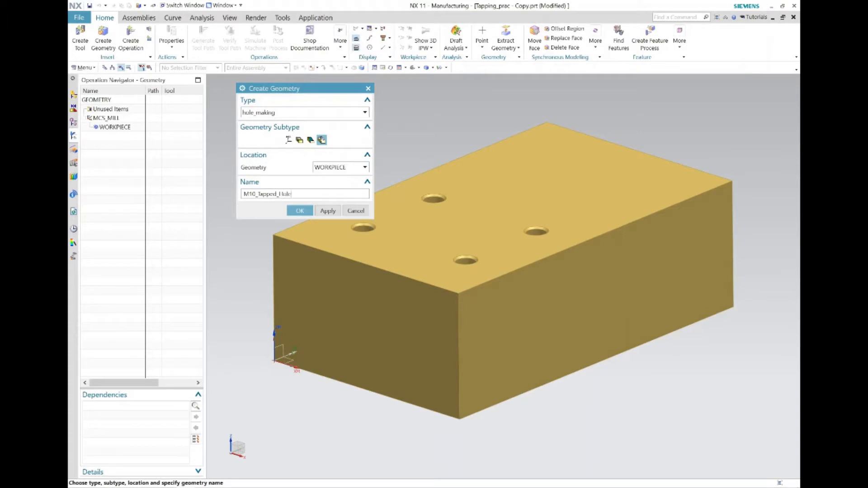
pyautogui.press('Return')
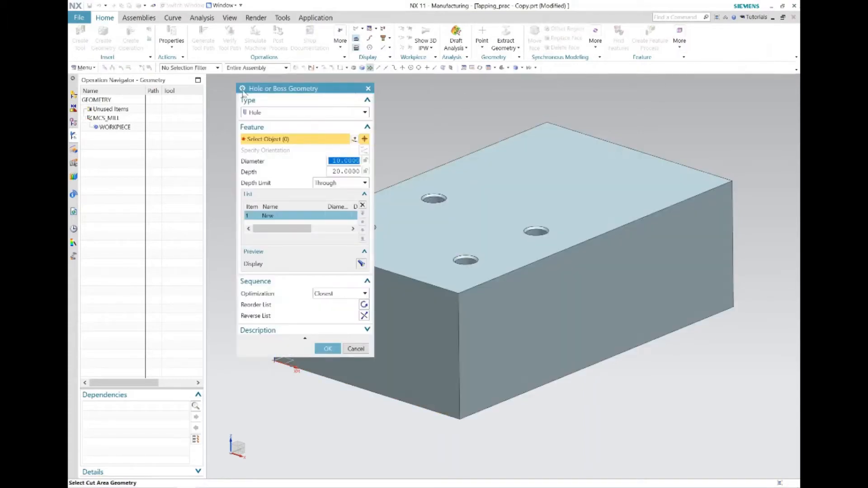
# - Define the four holes on the block's top face as the features of the hole geometry group
pyautogui.moveTo(270, 93); pyautogui.dragTo(123, 118)
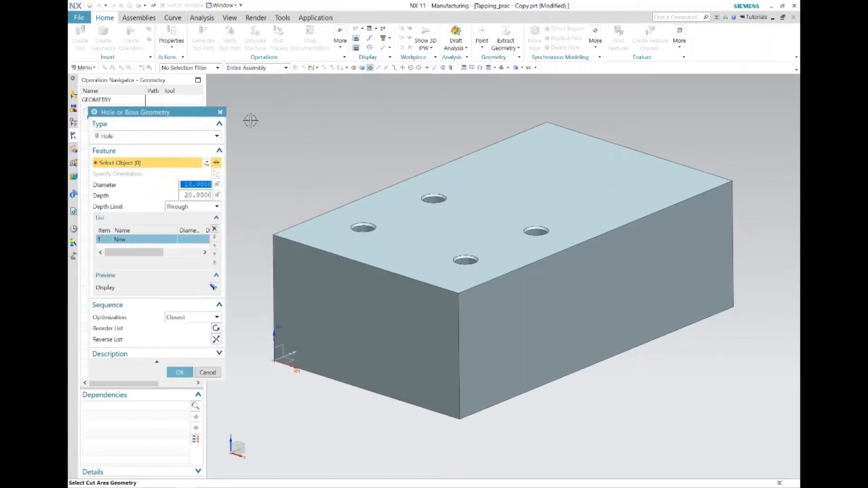
pyautogui.click(363, 226)
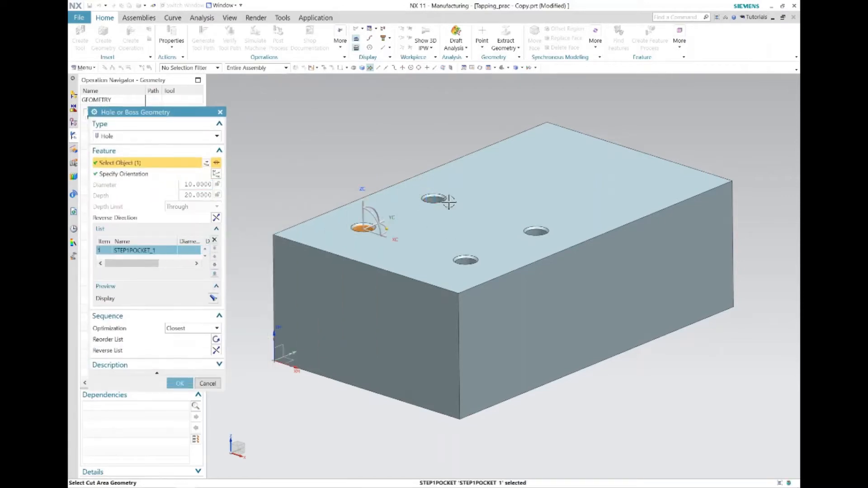
pyautogui.click(537, 237)
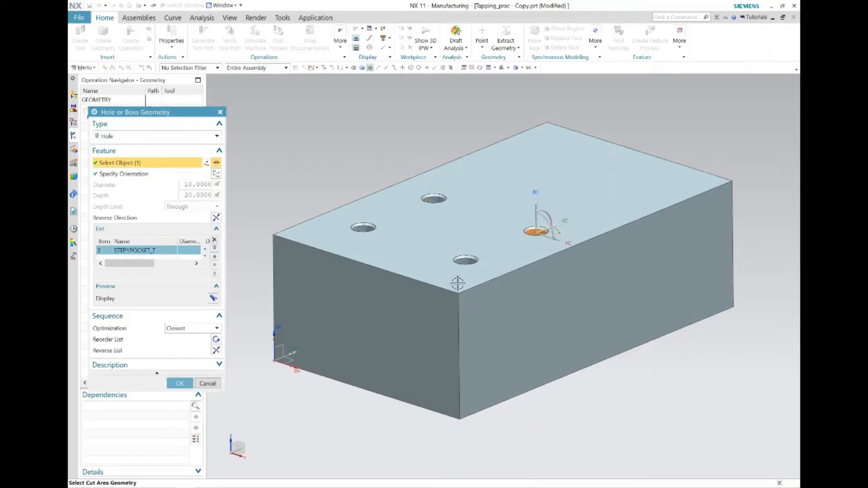
pyautogui.click(465, 261)
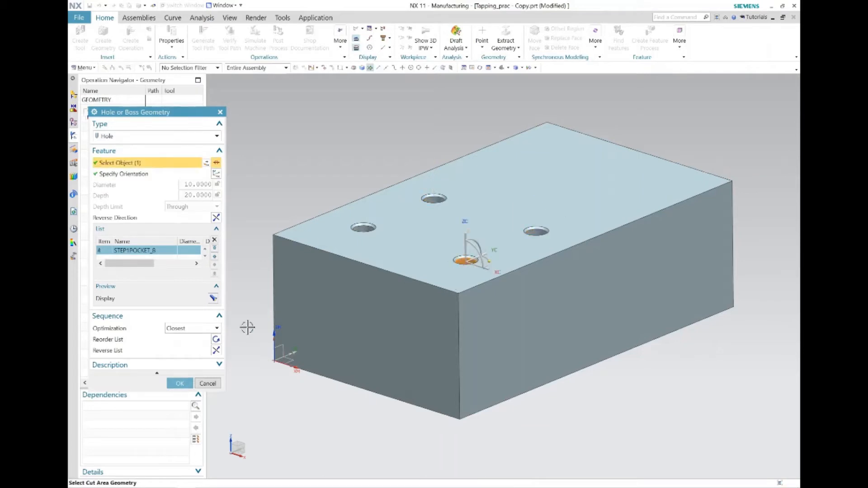
pyautogui.click(179, 383)
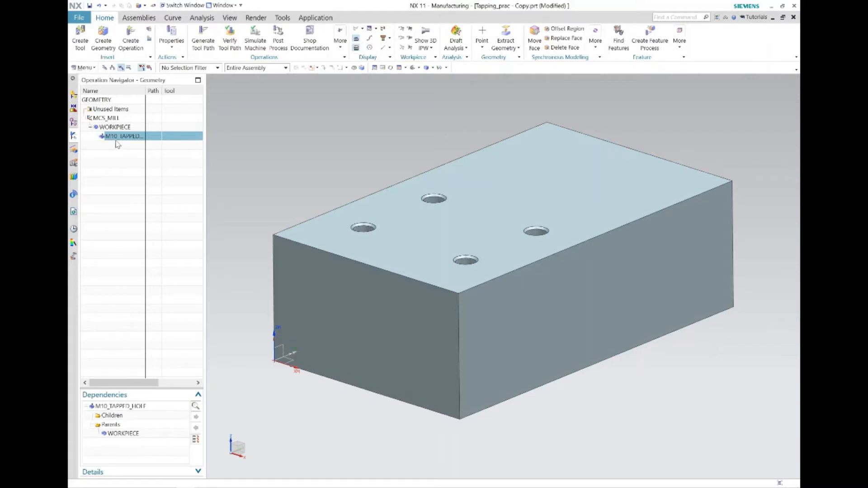
# - Create a hole_making spot drilling operation that uses the M10_TAPPED_HOLE geometry
pyautogui.click(131, 45)
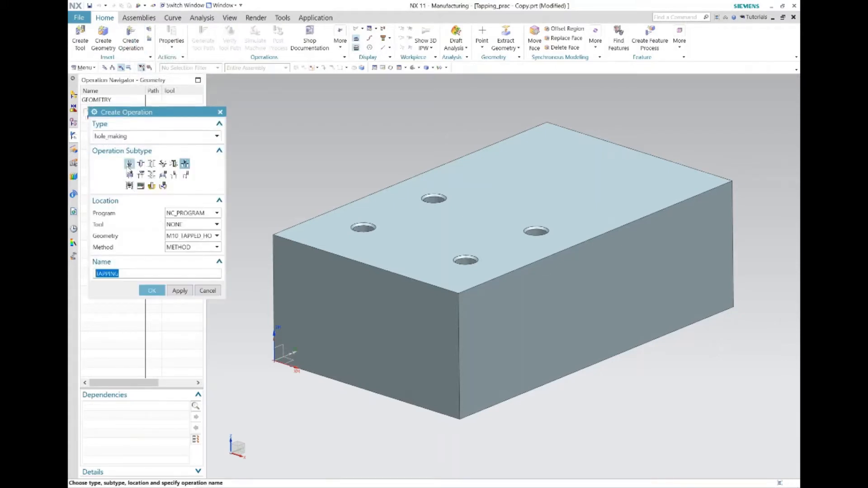
pyautogui.click(129, 164)
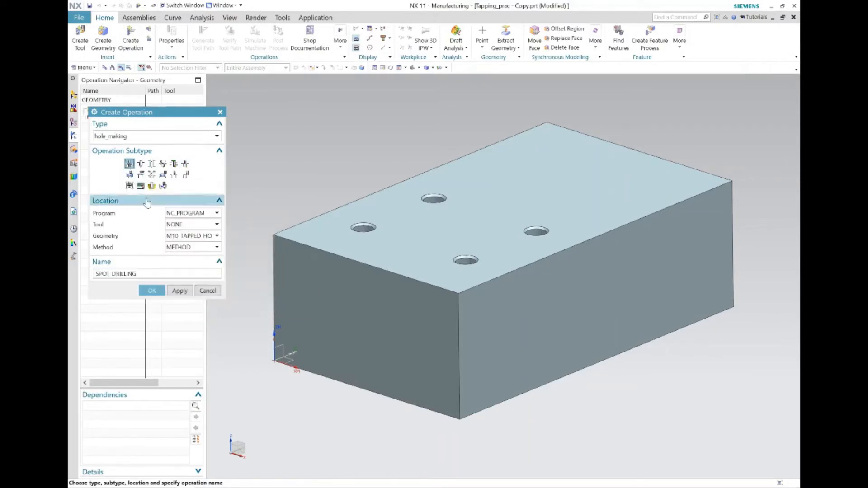
pyautogui.click(192, 236)
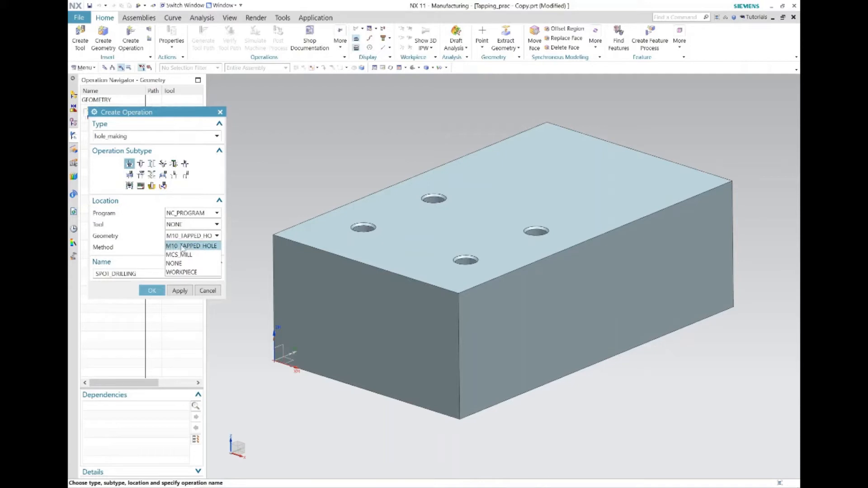
pyautogui.click(183, 246)
pyautogui.click(150, 292)
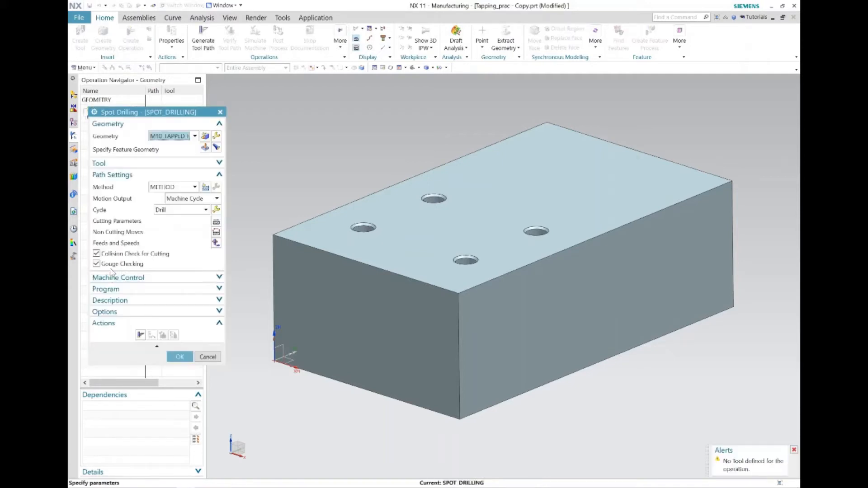
# - Retrieve the 10 mm spot drill ugt0321_005 from the library's Drilling class as the spot drilling tool and accept the operation
pyautogui.click(174, 164)
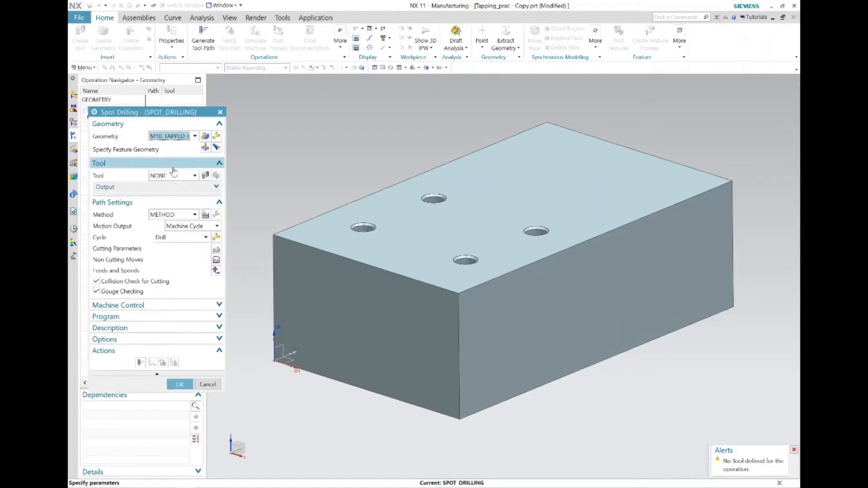
pyautogui.click(205, 176)
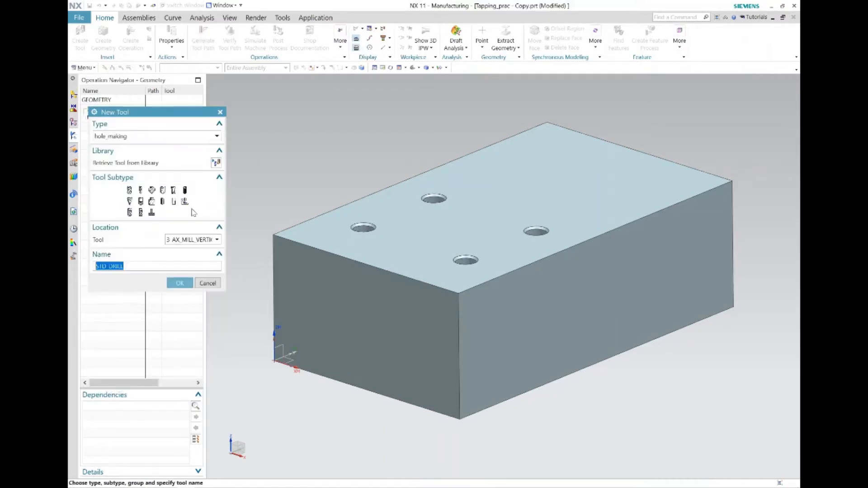
pyautogui.click(216, 164)
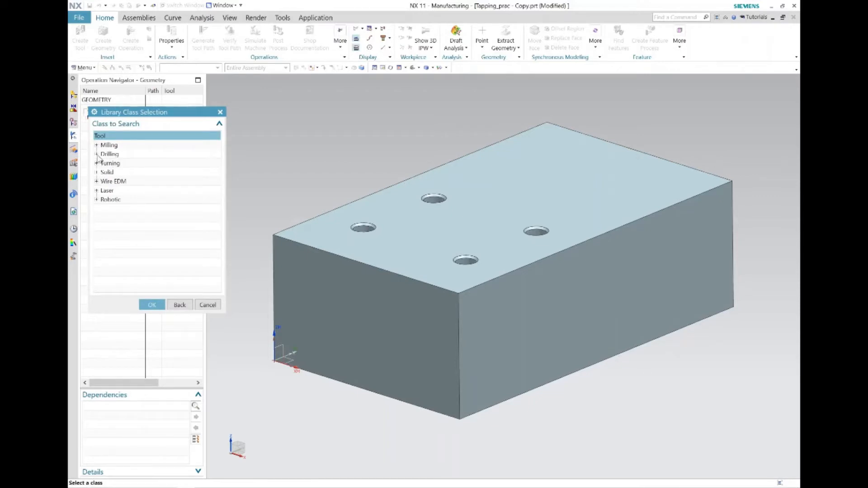
pyautogui.click(97, 155)
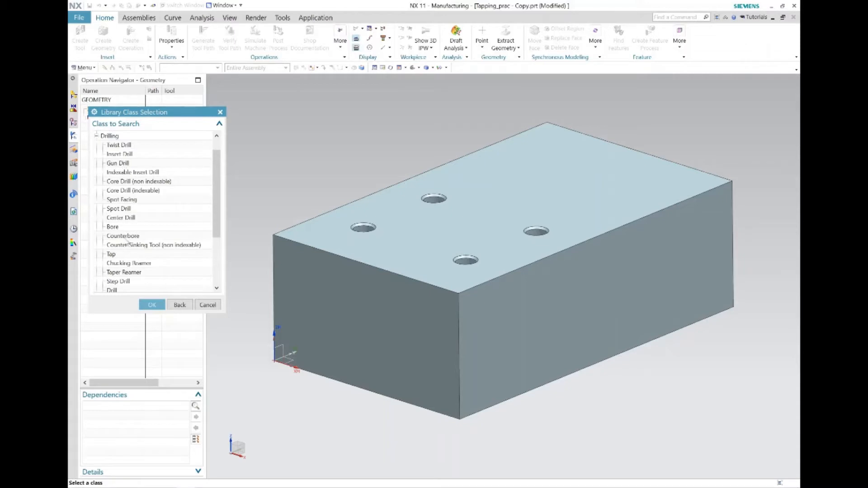
pyautogui.click(127, 211)
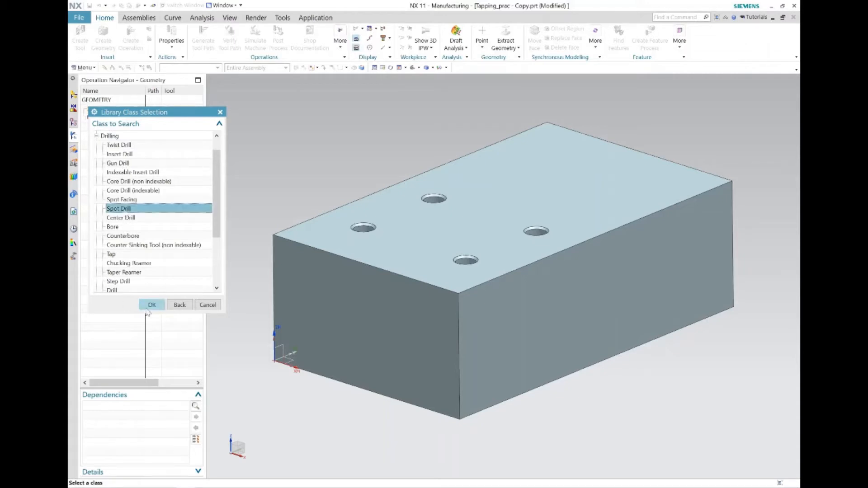
pyautogui.click(151, 306)
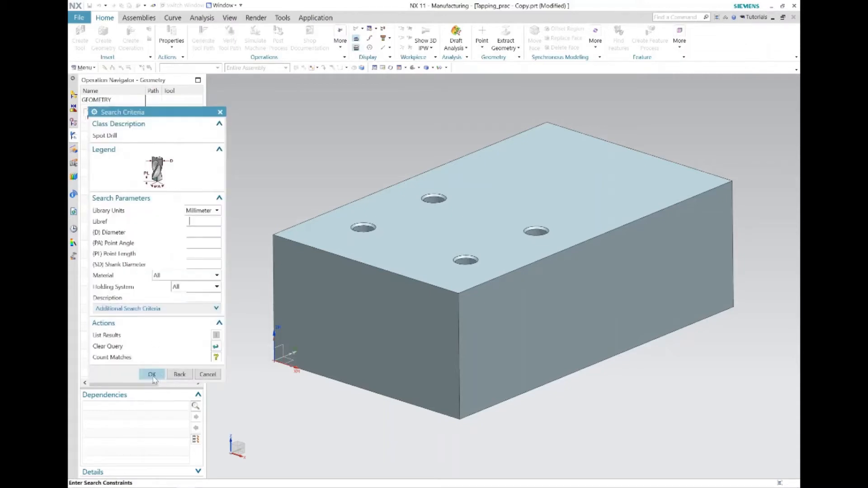
pyautogui.click(152, 375)
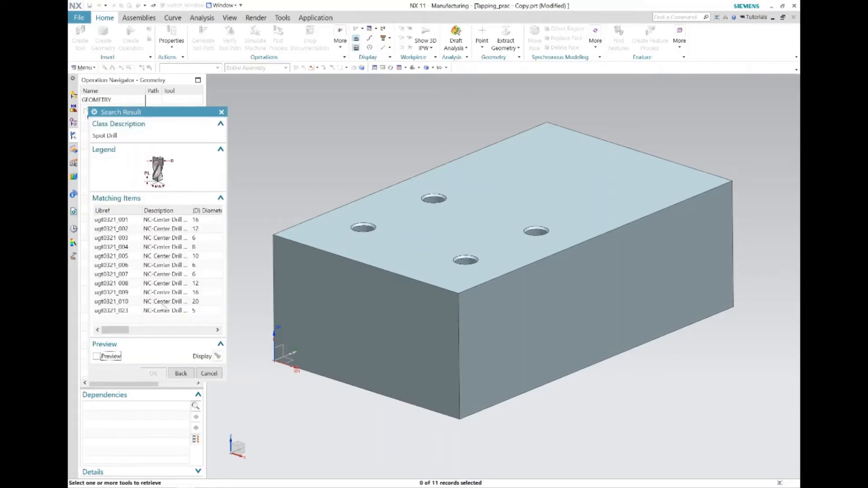
pyautogui.click(179, 257)
pyautogui.click(154, 373)
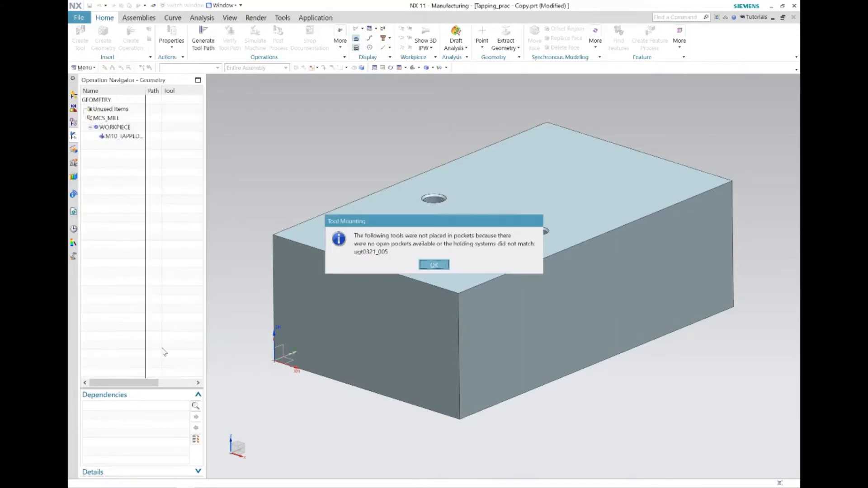
pyautogui.click(435, 265)
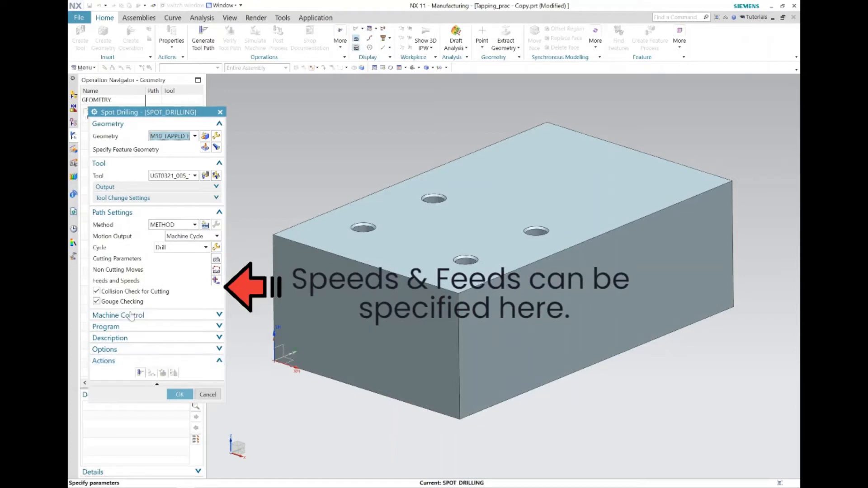
pyautogui.click(179, 394)
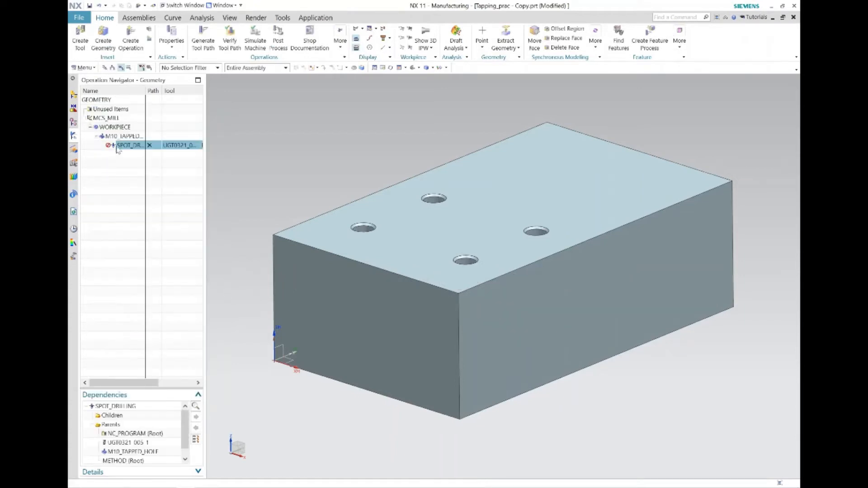
# - Create a hole_making drilling operation on the M10_TAPPED_HOLE geometry
pyautogui.click(130, 43)
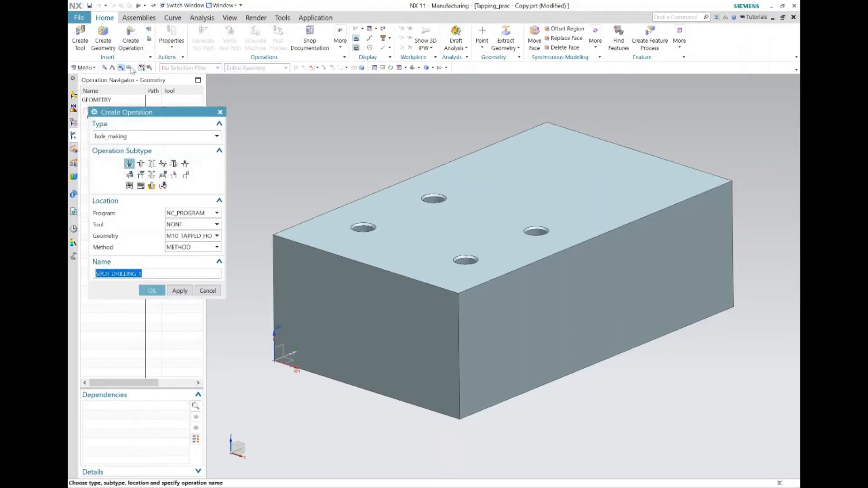
pyautogui.click(140, 164)
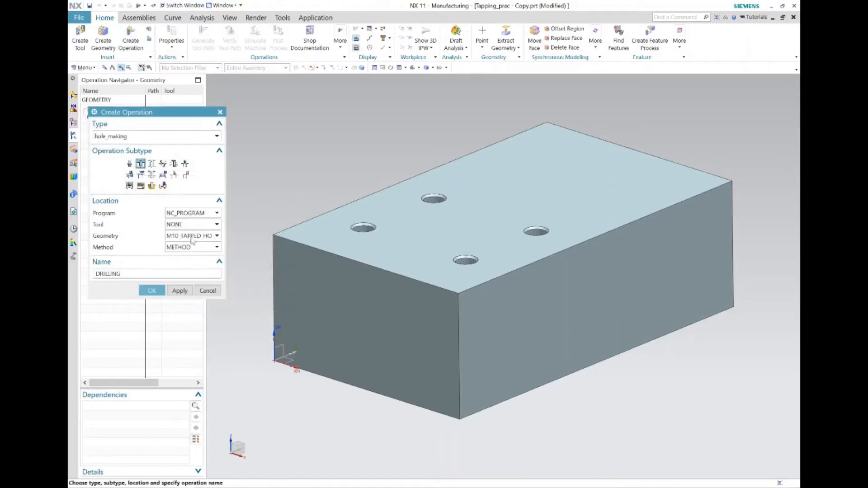
pyautogui.click(150, 291)
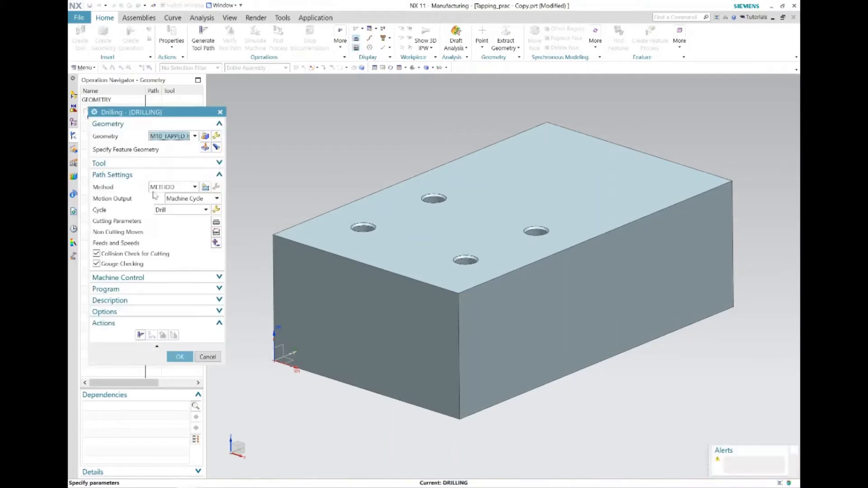
# - Retrieve the 8.5 mm twist drill ugt0301_029 from the library's Drilling class as the drilling tool and accept the operation
pyautogui.click(219, 162)
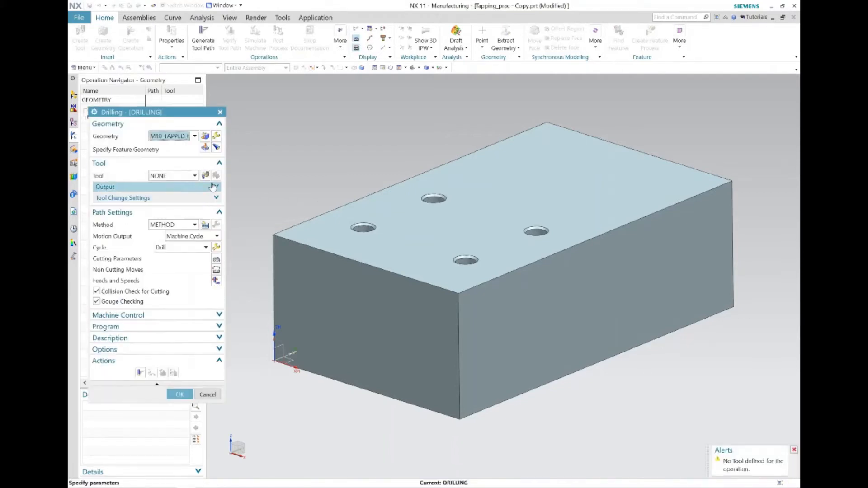
pyautogui.click(216, 175)
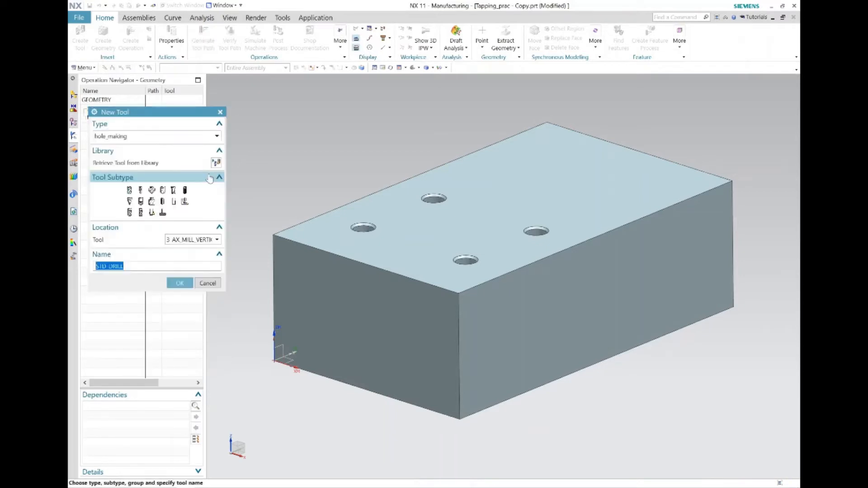
pyautogui.click(216, 162)
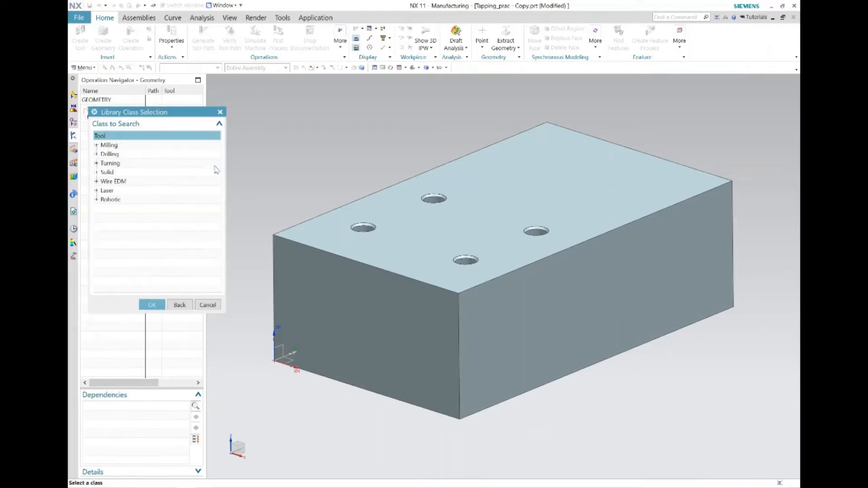
pyautogui.click(109, 155)
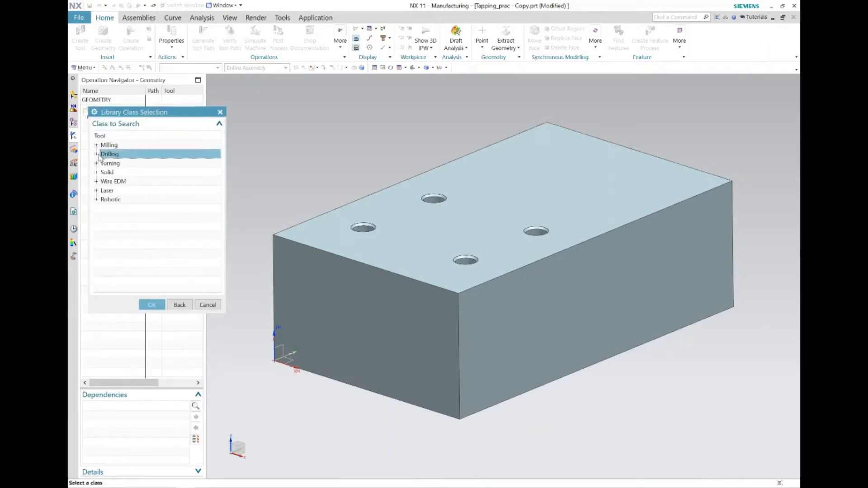
pyautogui.doubleClick(99, 154)
pyautogui.click(124, 145)
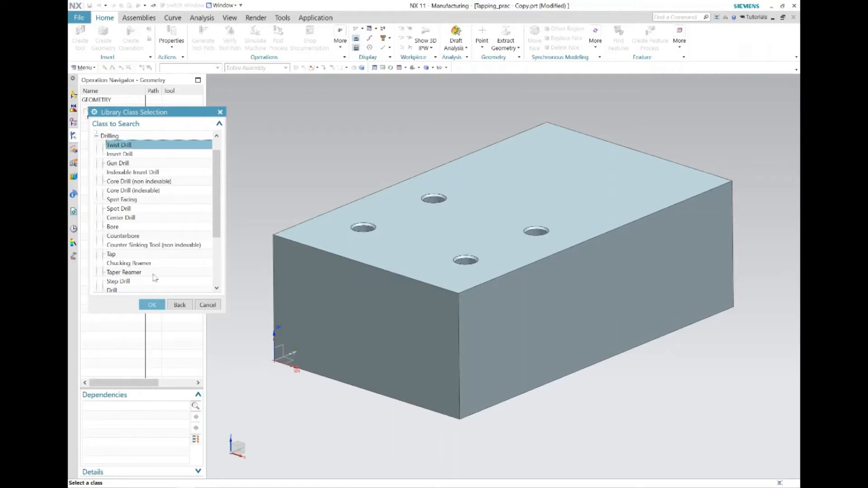
pyautogui.click(152, 305)
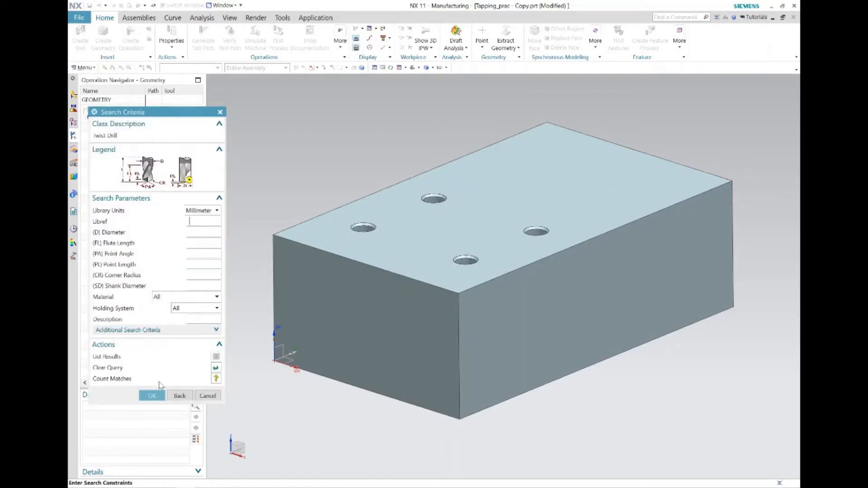
pyautogui.click(152, 396)
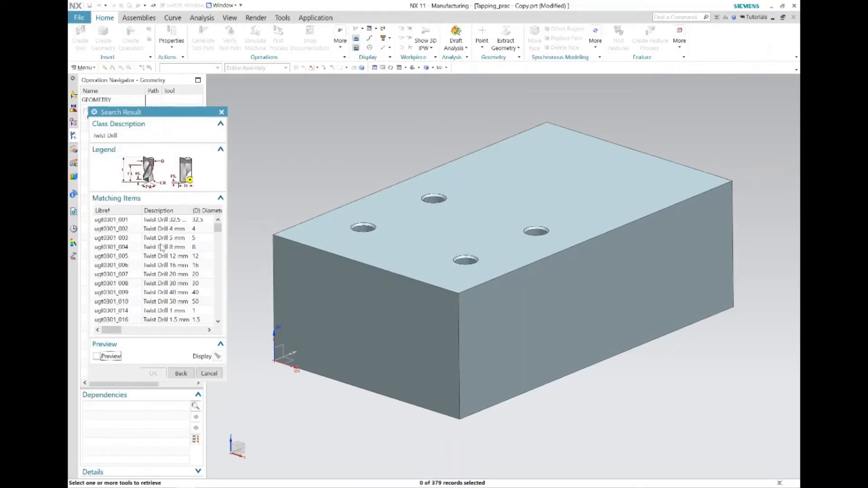
pyautogui.scroll(-4, 162, 250)
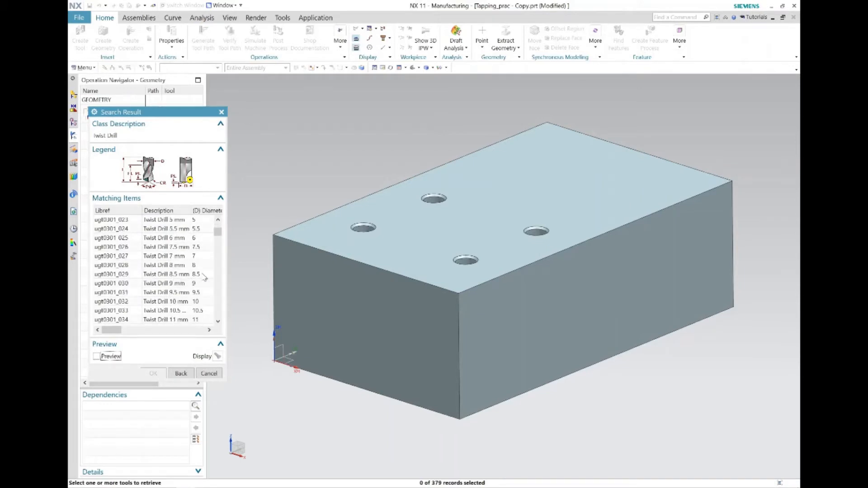
pyautogui.doubleClick(163, 277)
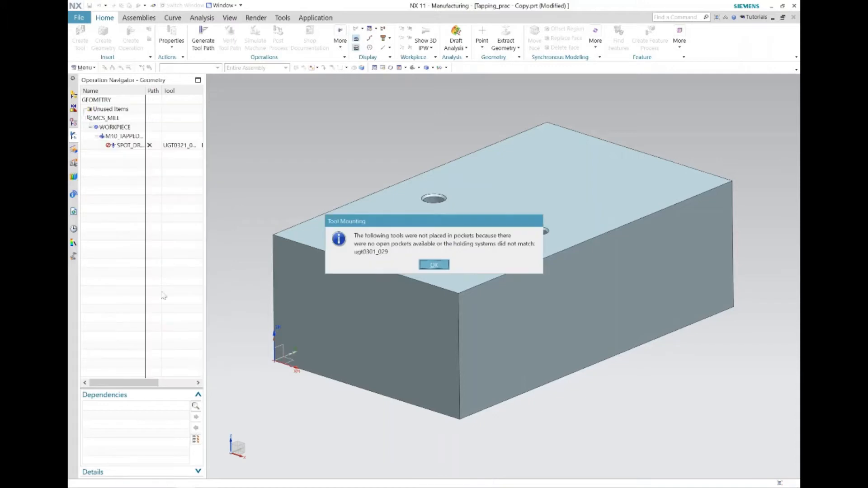
pyautogui.click(429, 265)
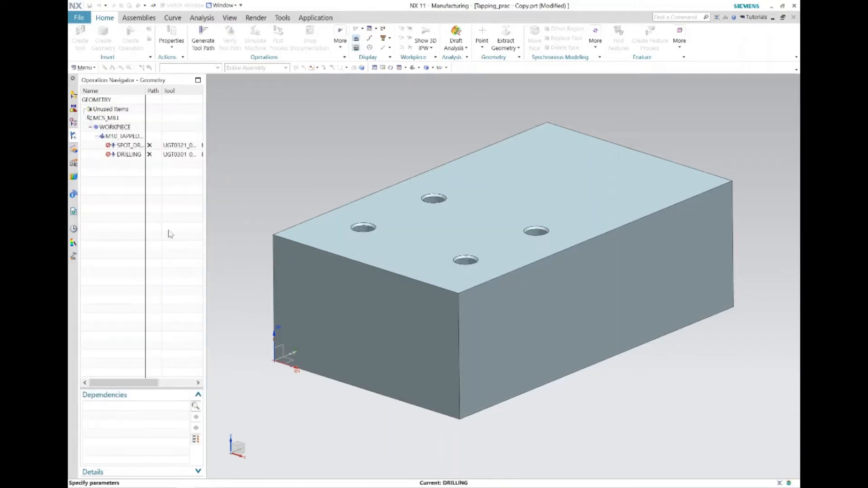
pyautogui.click(180, 394)
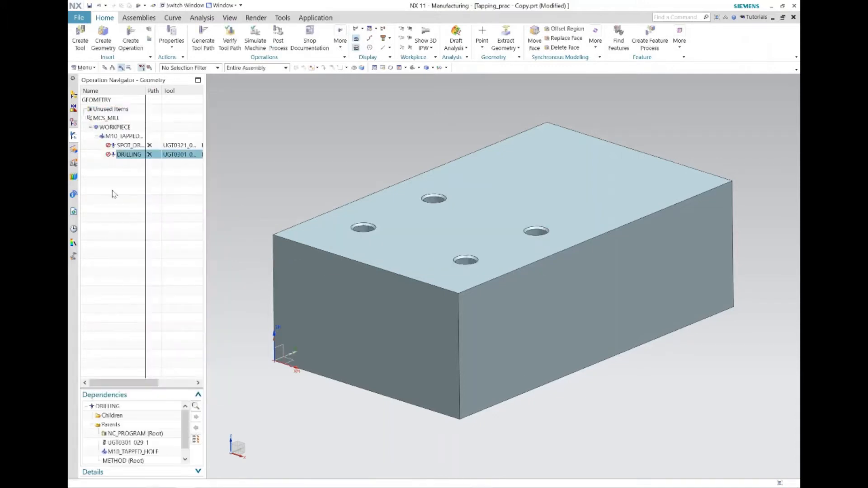
# - Create a hole_making tapping operation on the M10_TAPPED_HOLE geometry
pyautogui.click(131, 36)
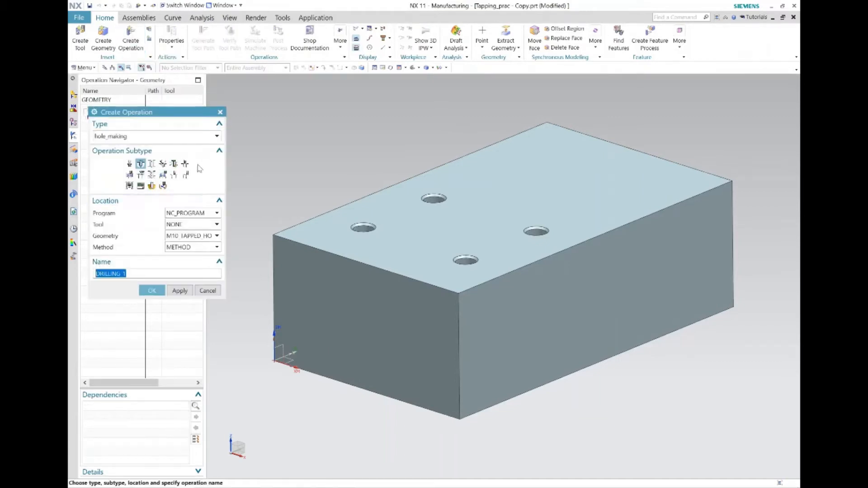
pyautogui.click(186, 164)
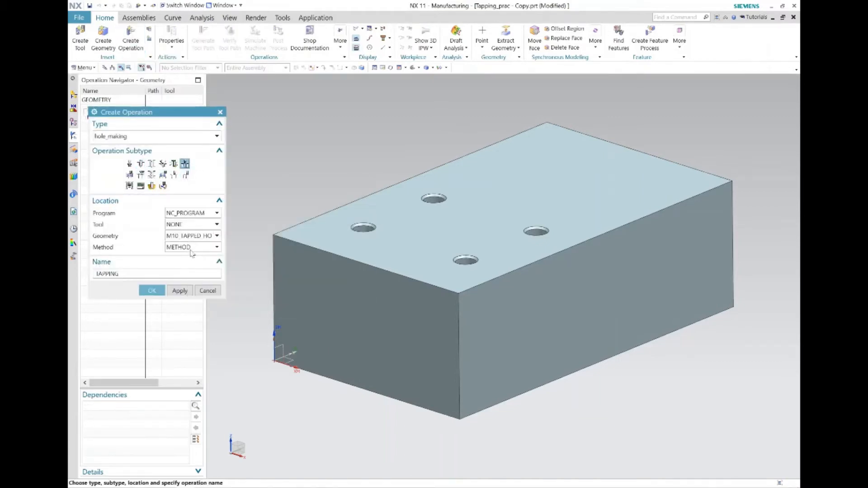
pyautogui.click(151, 290)
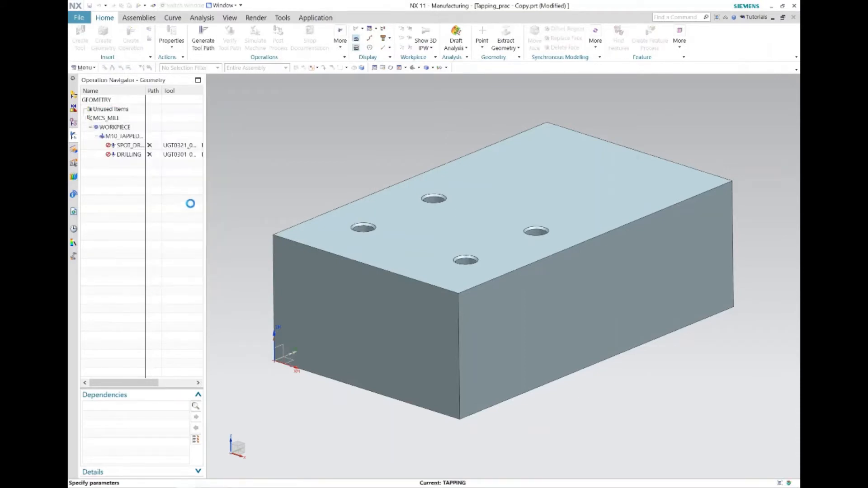
# - Retrieve the M10 x 1.5 tap ugt0371_001 from the library's Drilling class, turn off gouge checking and accept the tapping operation
pyautogui.click(186, 164)
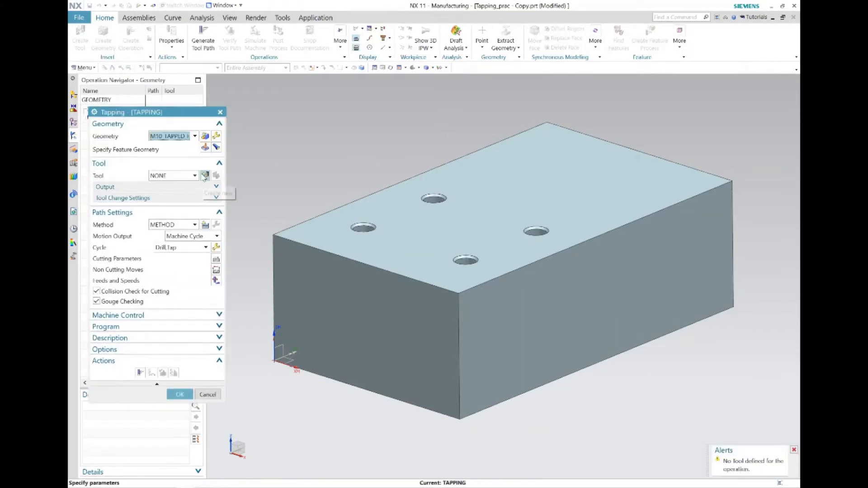
pyautogui.click(204, 186)
pyautogui.click(216, 163)
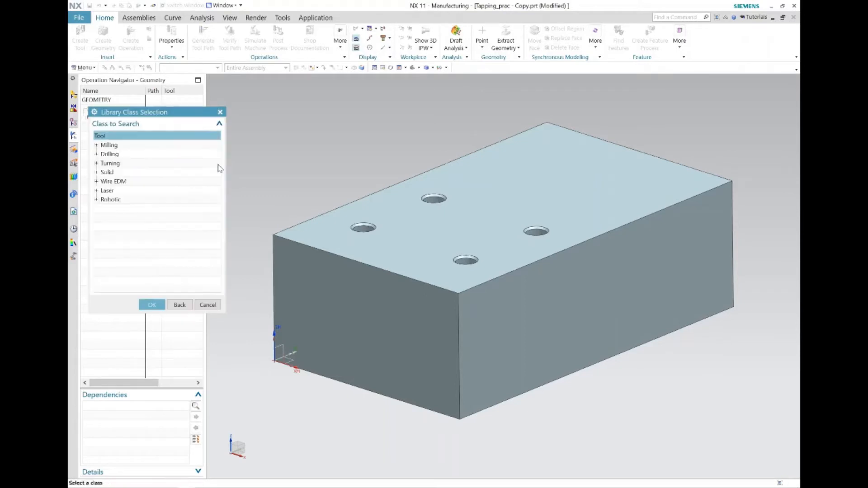
pyautogui.click(96, 154)
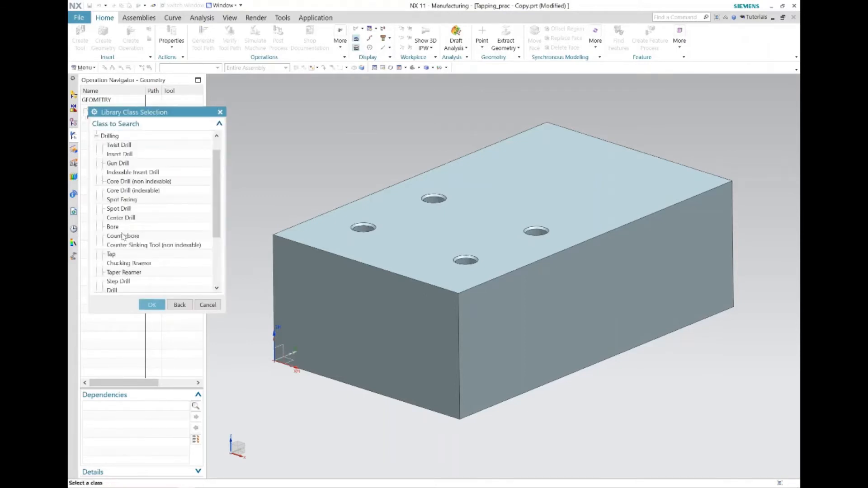
pyautogui.click(118, 254)
pyautogui.click(152, 306)
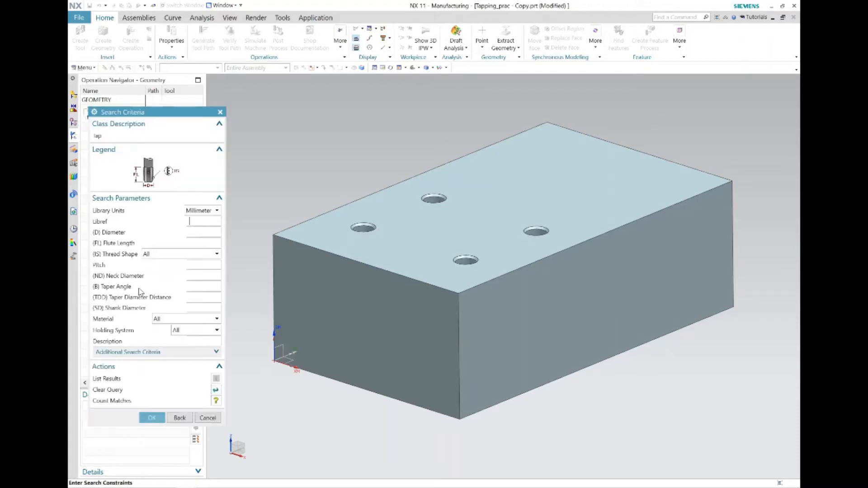
pyautogui.click(159, 417)
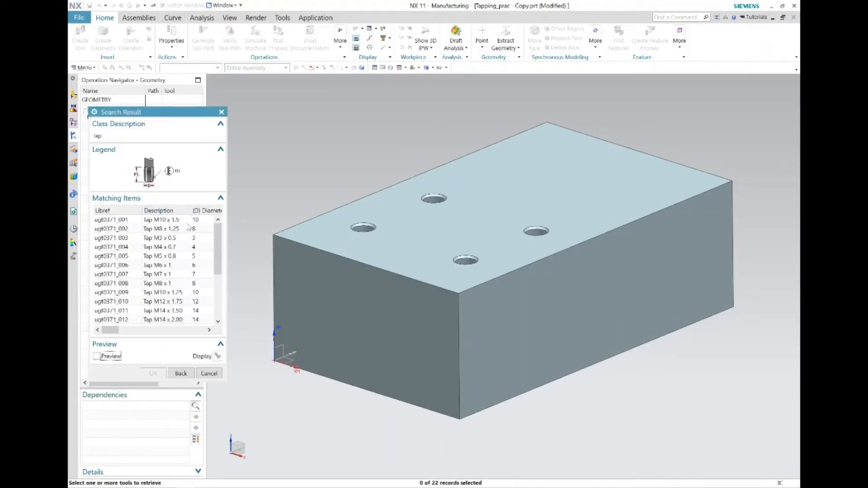
pyautogui.doubleClick(163, 220)
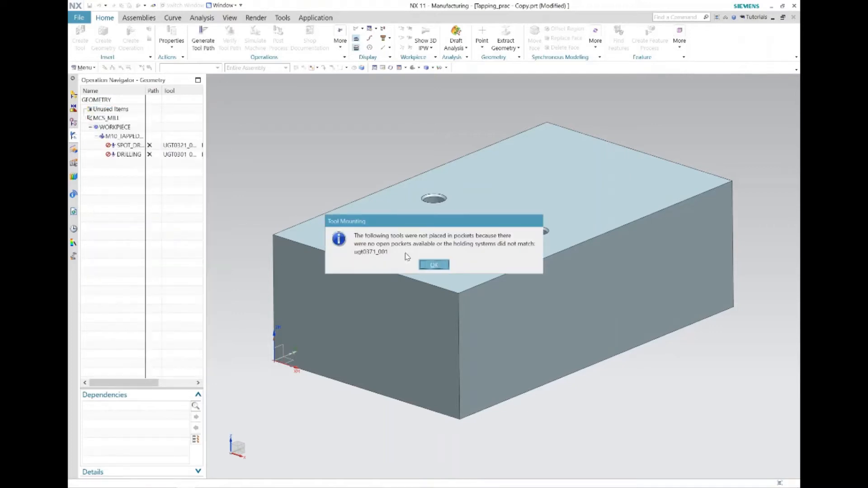
pyautogui.click(422, 260)
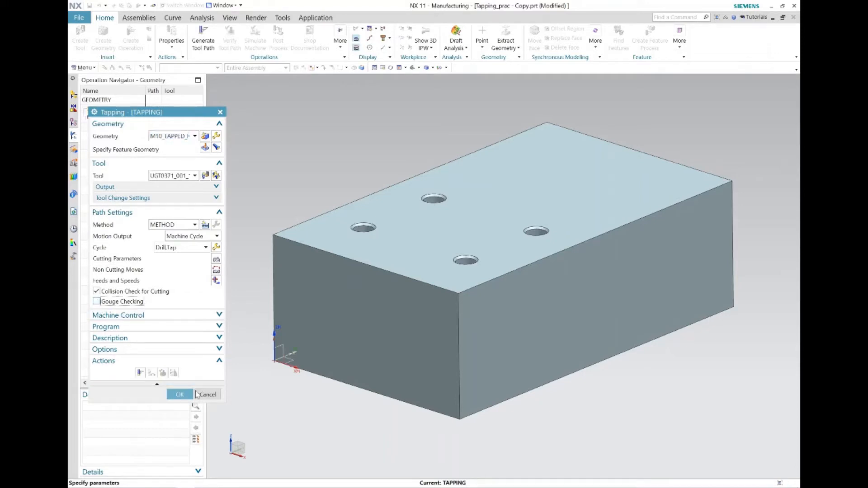
pyautogui.click(179, 394)
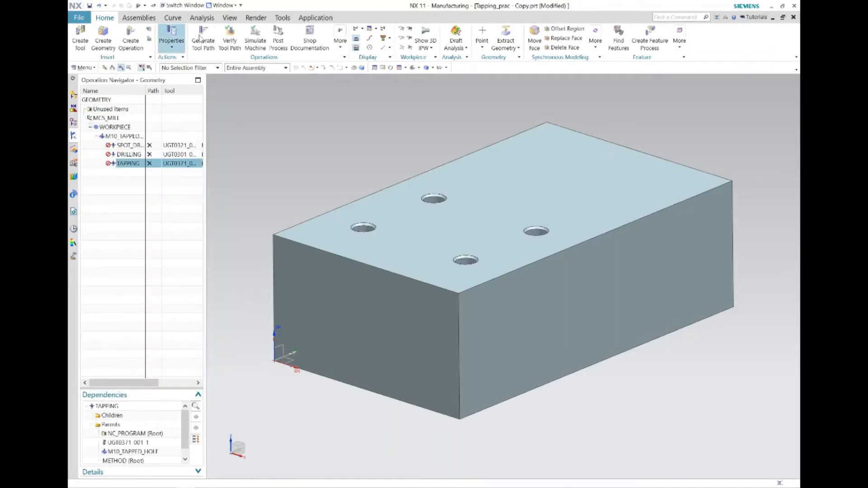
# - Generate the tool paths of all three operations under the M10_TAPPED_HOLE geometry group and accept them
pyautogui.click(118, 135)
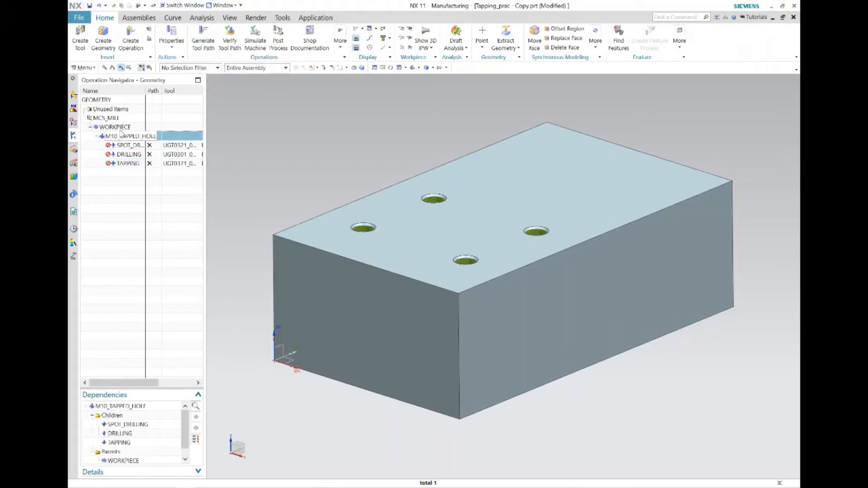
pyautogui.click(199, 37)
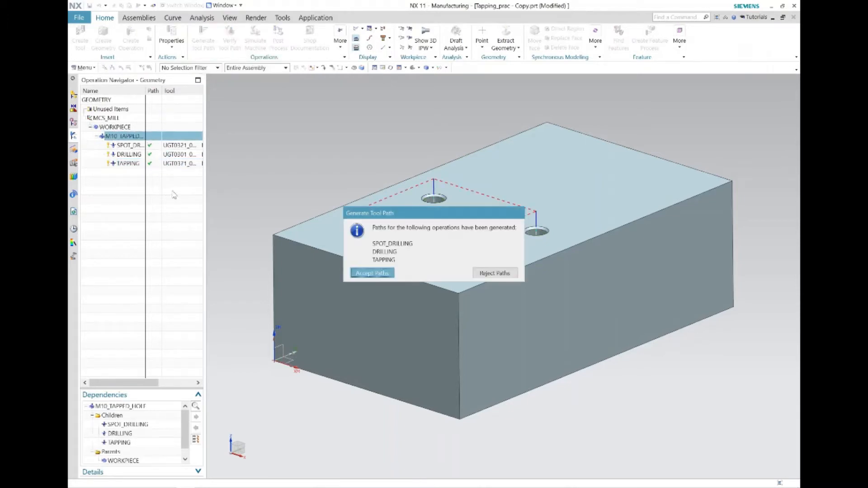
pyautogui.click(358, 272)
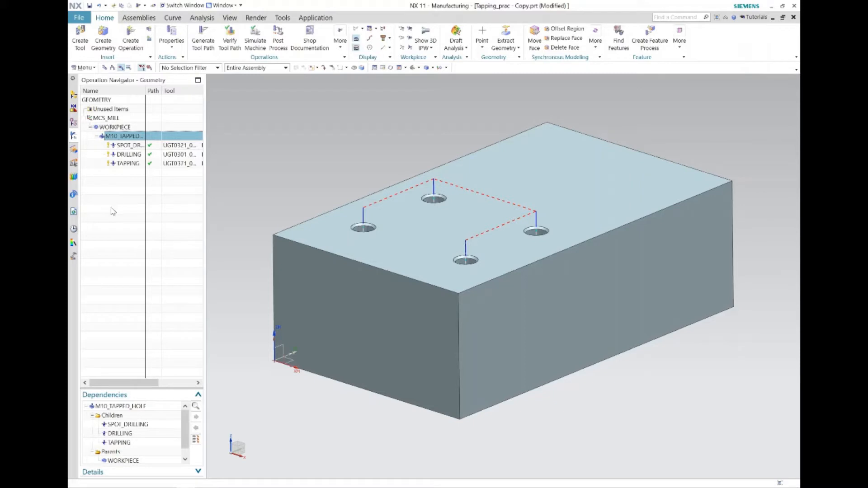
# - Start saving the setup under a new name and browse to C:\Program Files\Siemens\NX 11.0\MACH\resource\template_part\metric
pyautogui.click(81, 18)
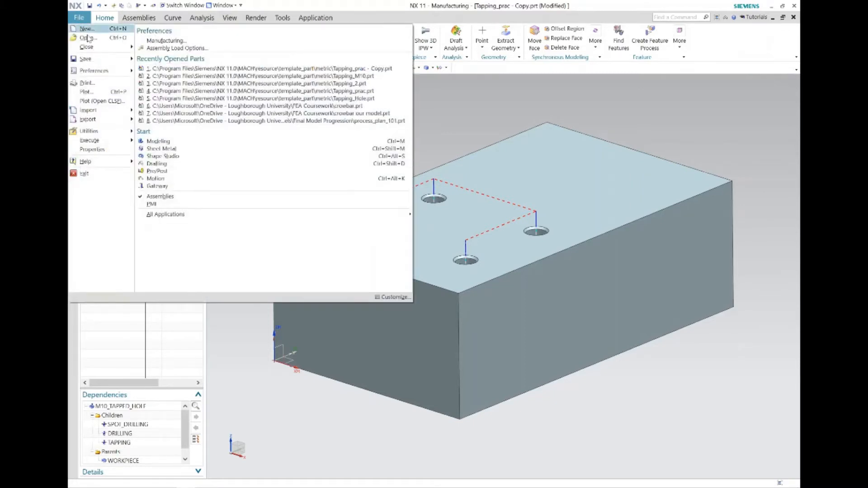
pyautogui.moveTo(85, 60)
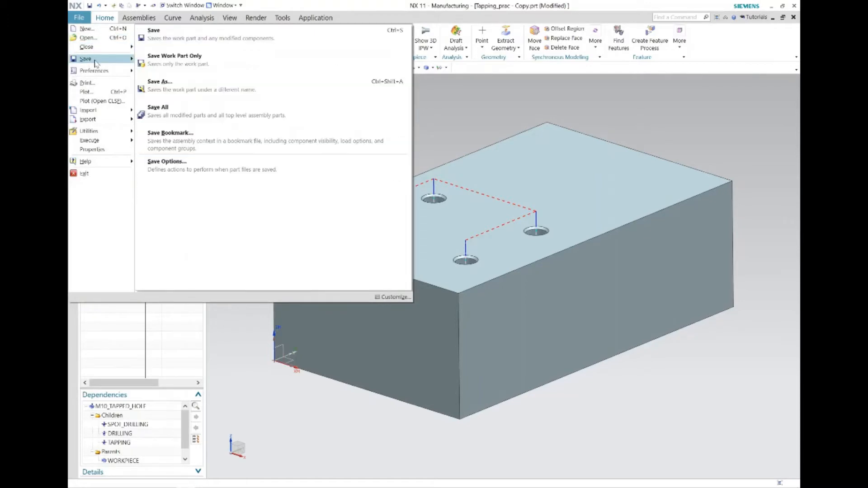
pyautogui.click(189, 90)
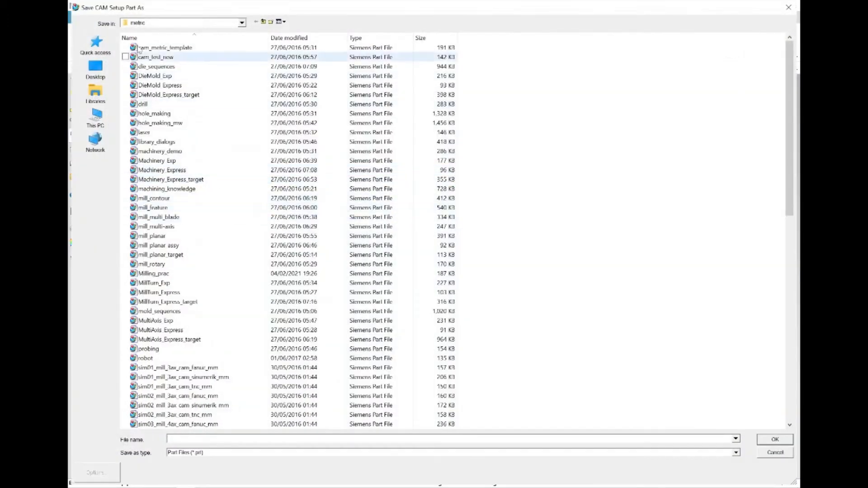
pyautogui.click(95, 141)
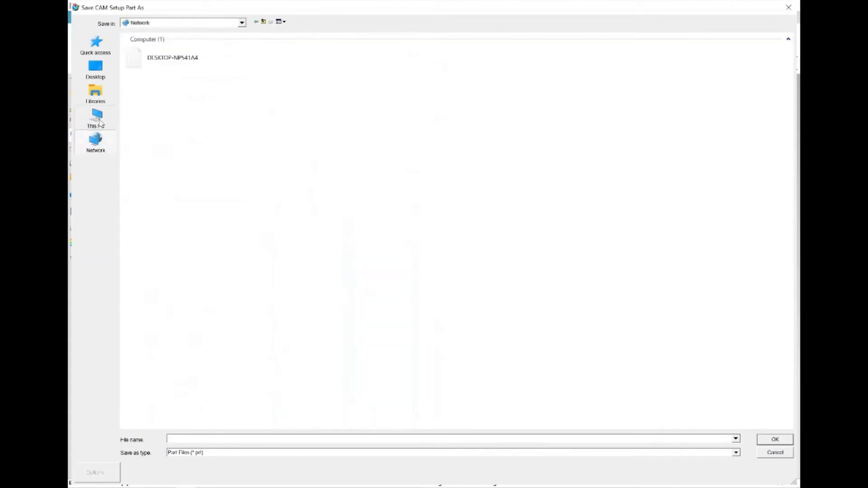
pyautogui.click(98, 119)
pyautogui.doubleClick(190, 127)
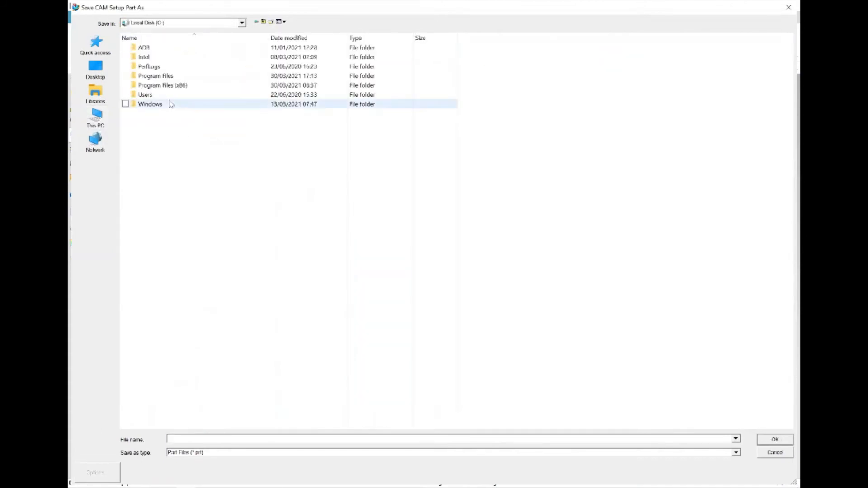
pyautogui.doubleClick(181, 75)
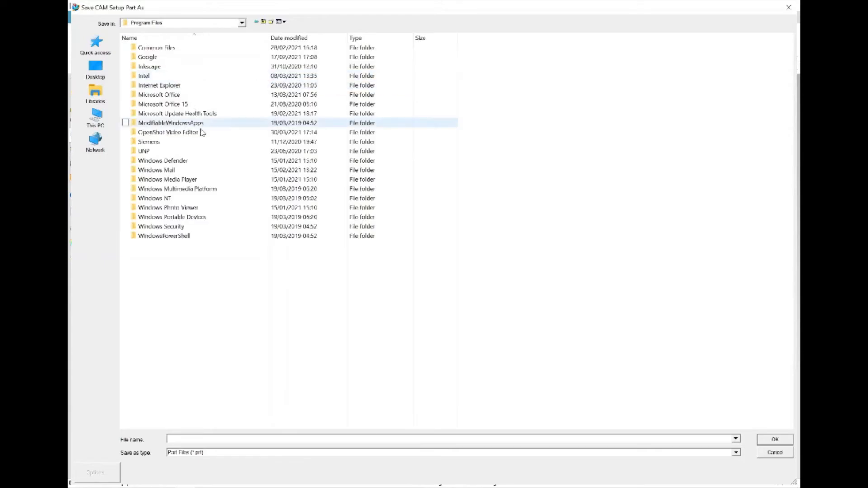
pyautogui.doubleClick(149, 142)
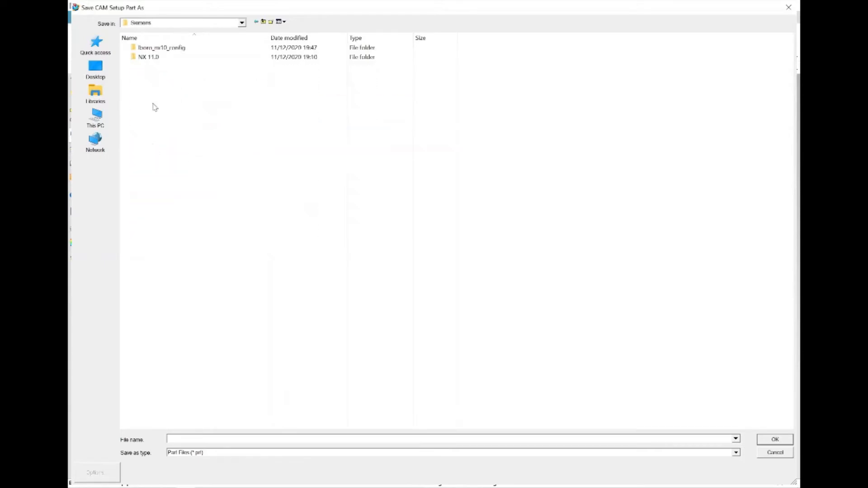
pyautogui.doubleClick(152, 57)
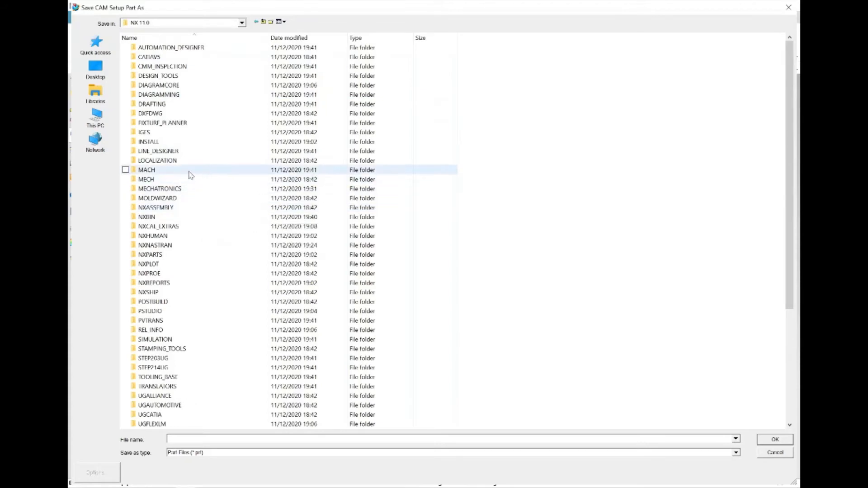
pyautogui.doubleClick(189, 173)
pyautogui.click(189, 153)
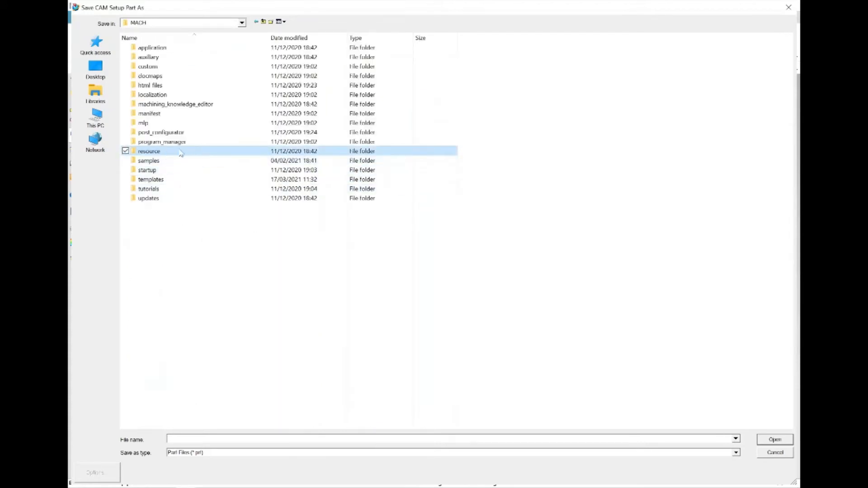
pyautogui.doubleClick(180, 153)
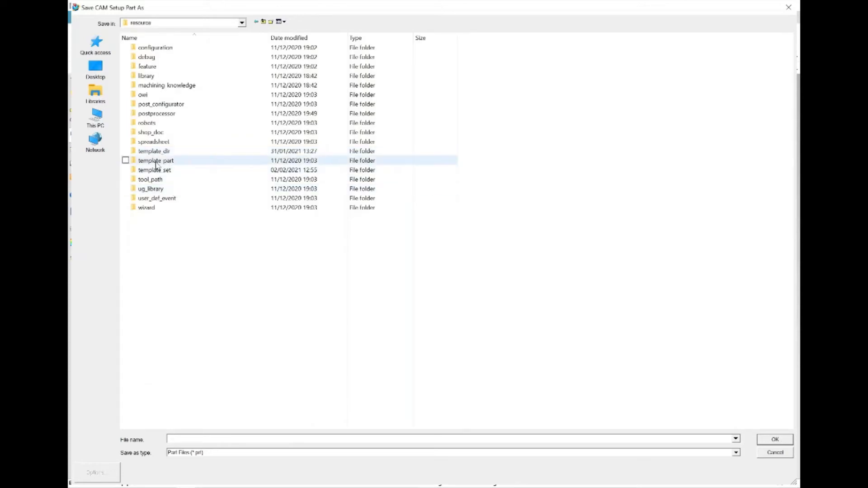
pyautogui.doubleClick(156, 162)
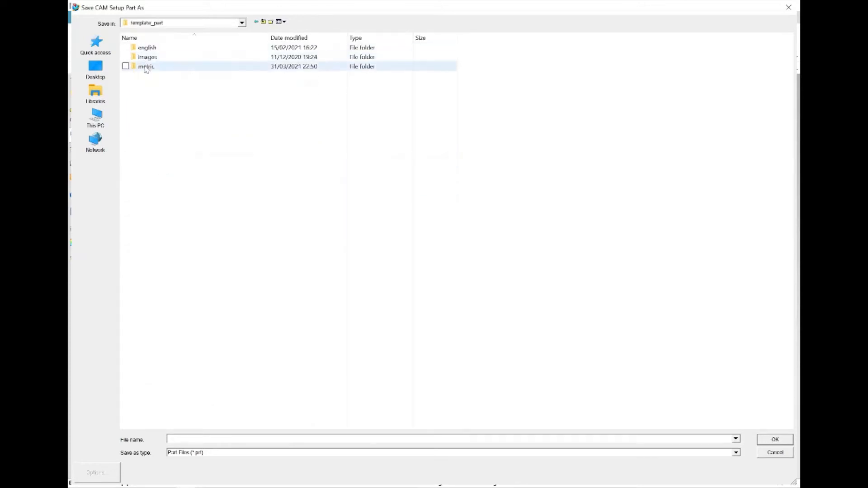
pyautogui.doubleClick(146, 66)
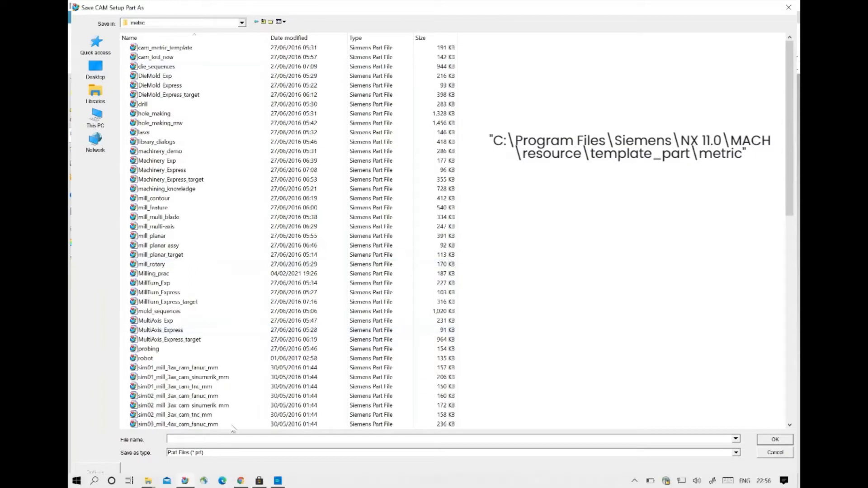
# - Name the setup part Tapping_101 and save it in the metric template folder
pyautogui.scroll(-15, 240, 387)
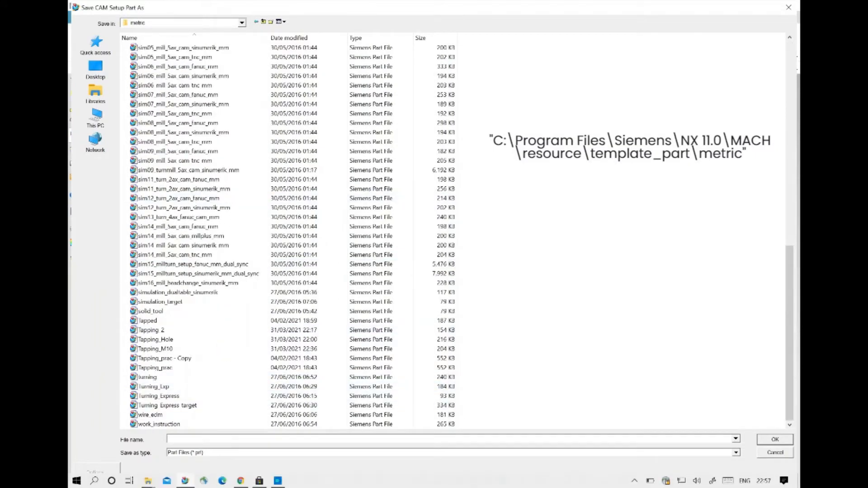
pyautogui.write('T')
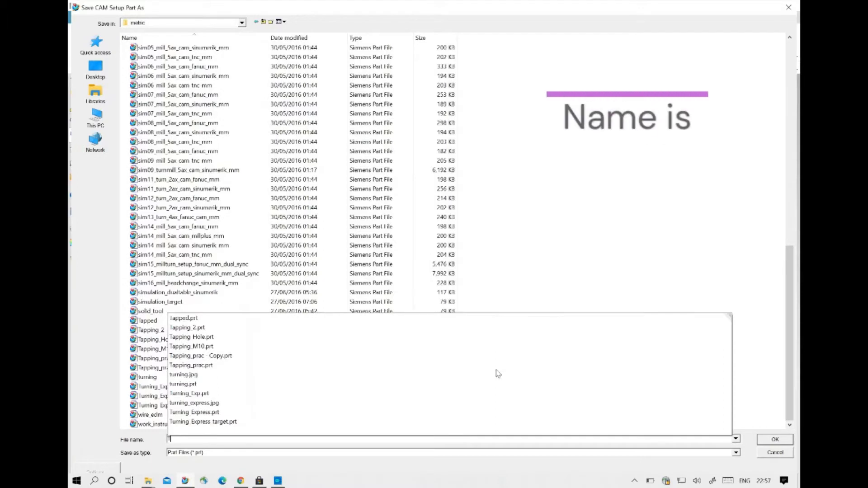
pyautogui.write('apping')
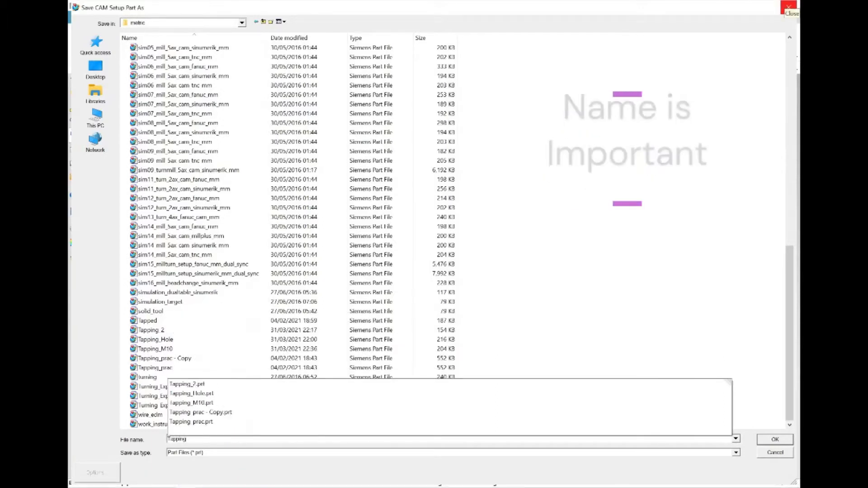
pyautogui.write('_')
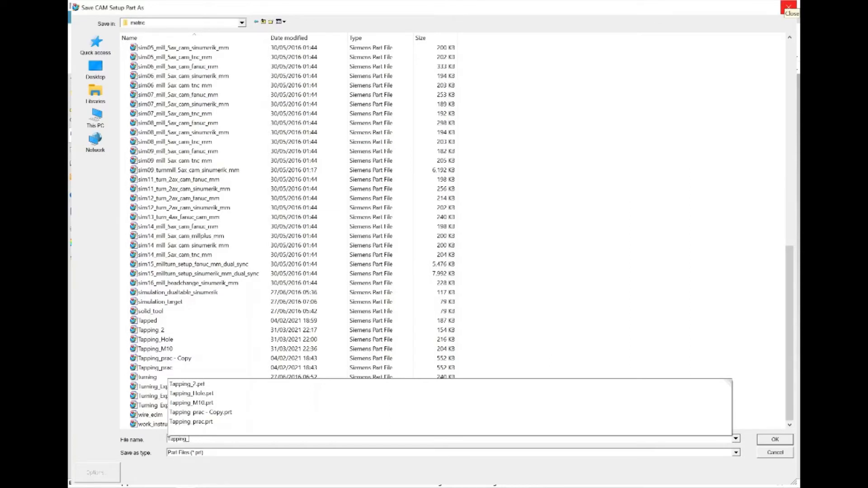
pyautogui.write('I')
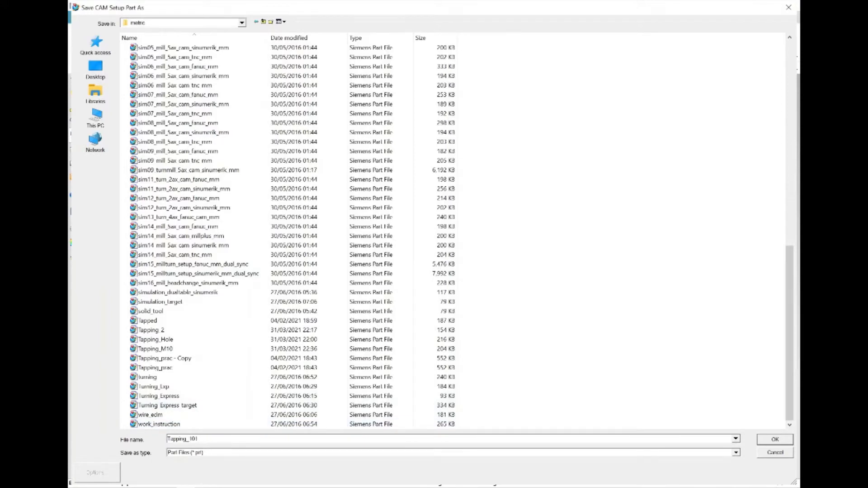
pyautogui.click(776, 440)
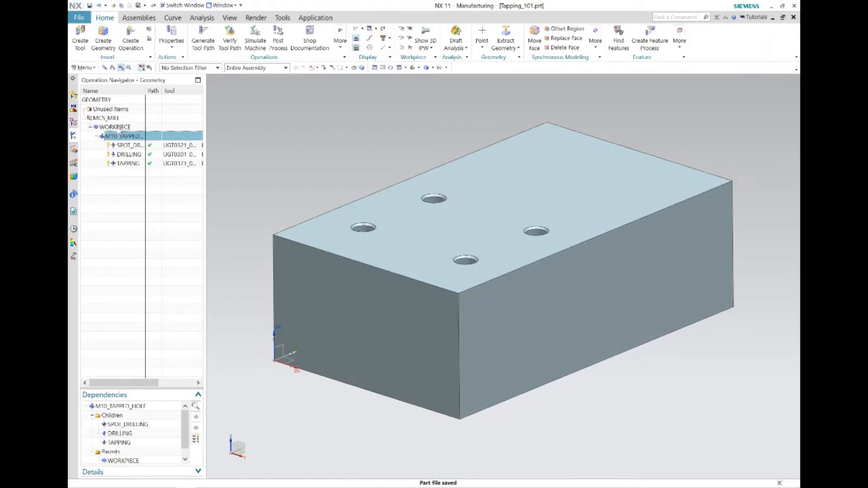
# - In the WORKPIECE template settings, enable Create if Parent is created and accept
pyautogui.click(121, 128)
pyautogui.rightClick(121, 129)
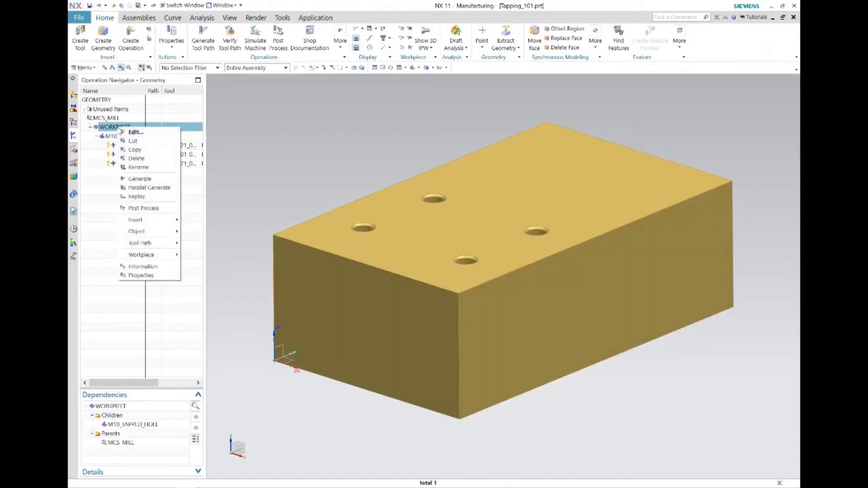
pyautogui.moveTo(138, 231)
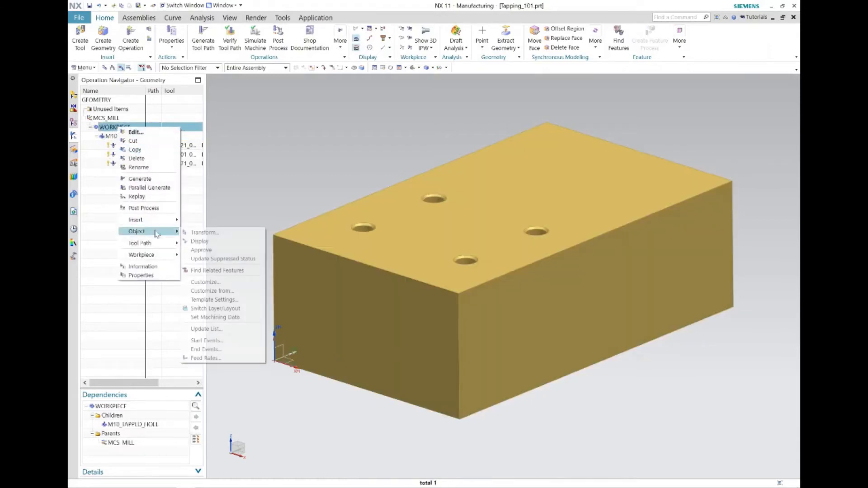
pyautogui.click(222, 299)
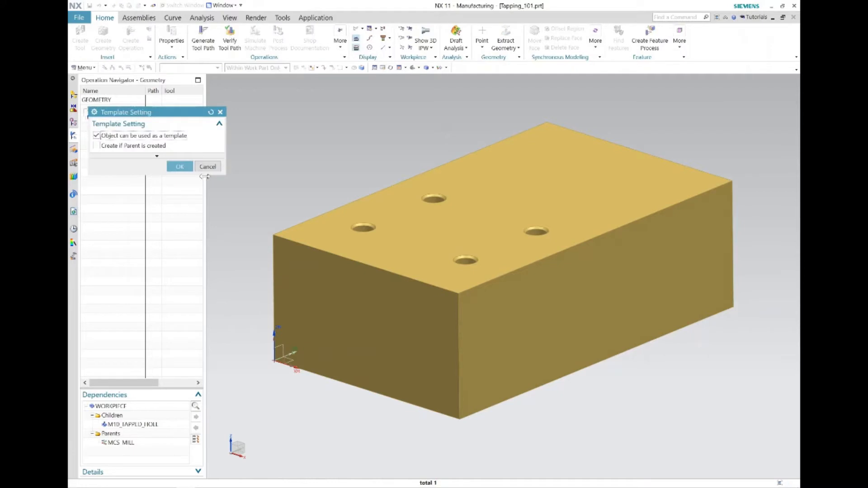
pyautogui.click(122, 146)
pyautogui.click(172, 170)
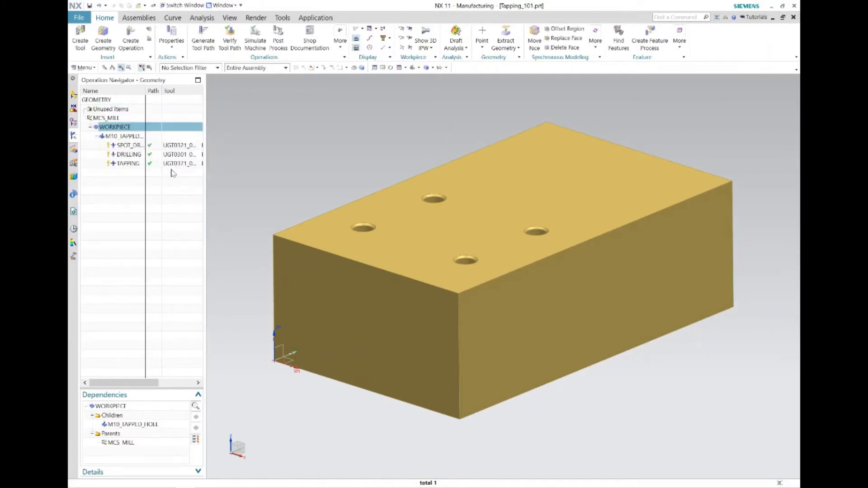
# - Set the M10_TAPPED_HOLE geometry group's template settings to Create if Parent is created and accept
pyautogui.click(125, 139)
pyautogui.rightClick(125, 142)
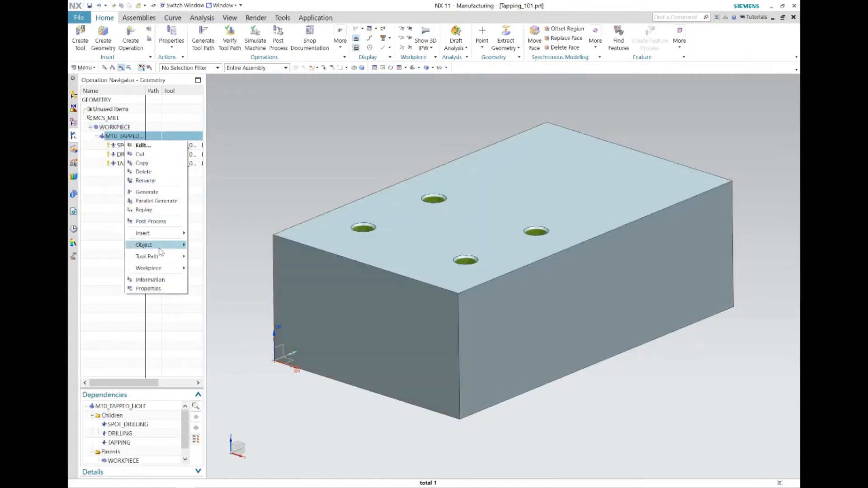
pyautogui.moveTo(161, 252)
pyautogui.click(240, 313)
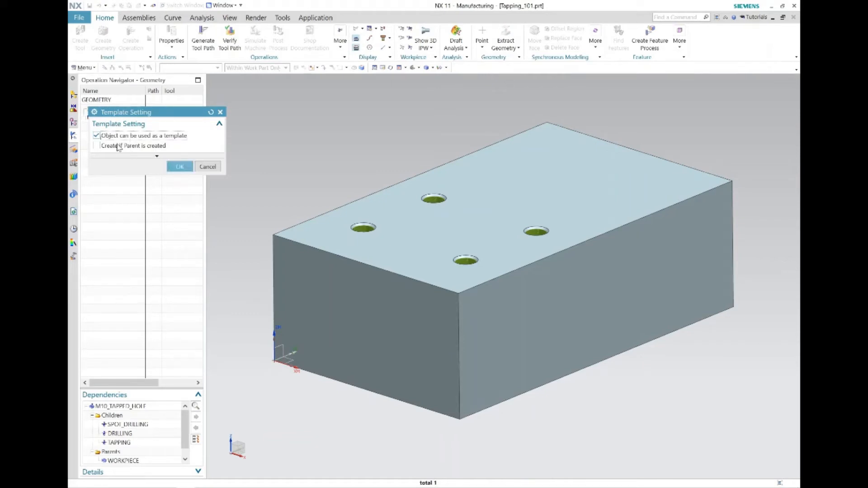
pyautogui.click(178, 167)
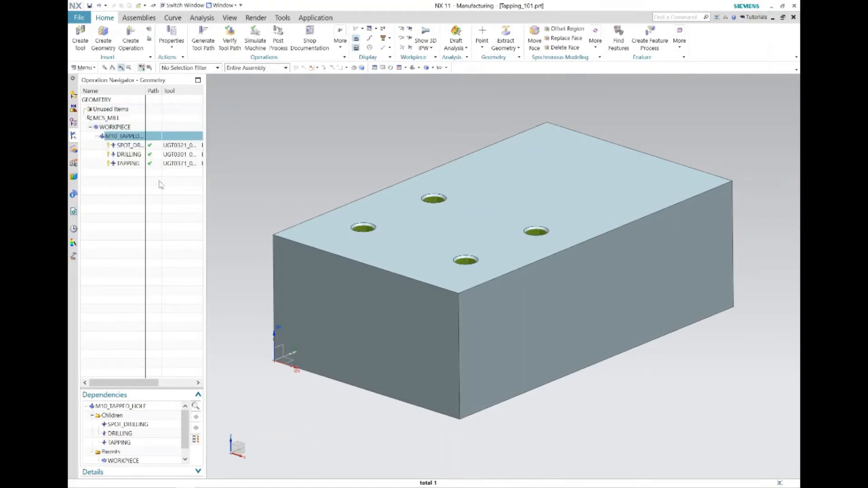
# - Enable Create if Parent is created in the template settings of the spot drilling, drilling and tapping operations together, and save the part
pyautogui.click(136, 146)
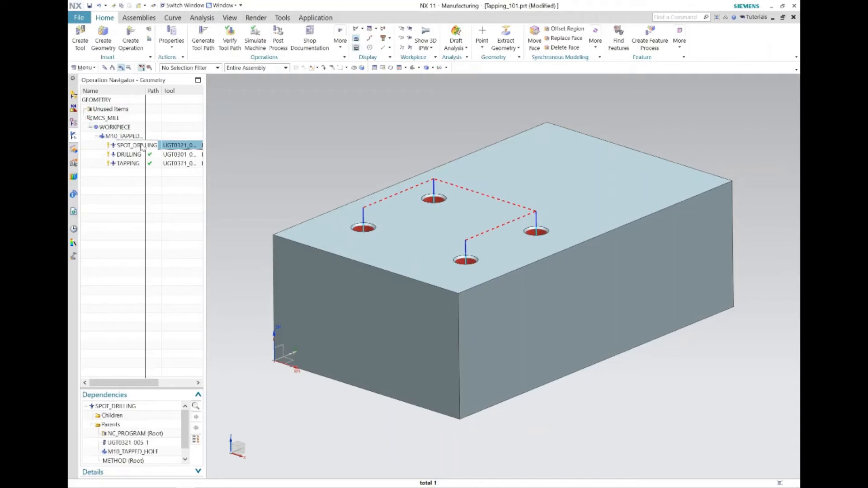
pyautogui.keyDown('shift'); pyautogui.click(138, 164); pyautogui.keyUp('shift')
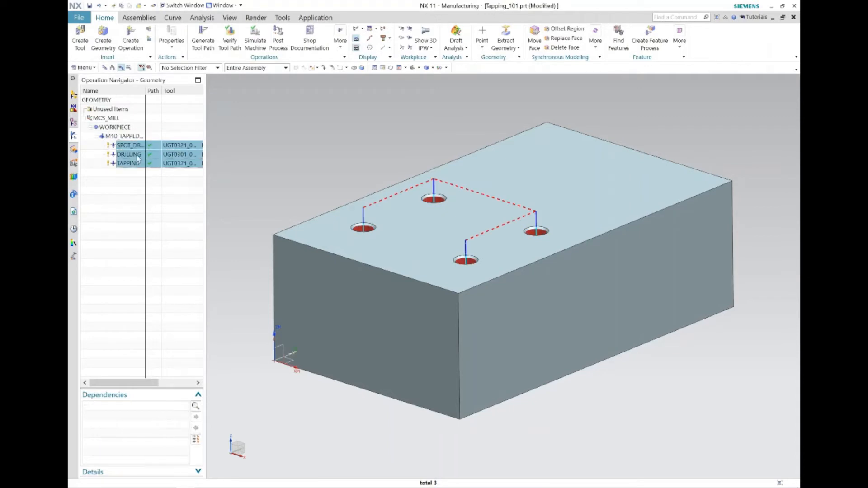
pyautogui.rightClick(137, 152)
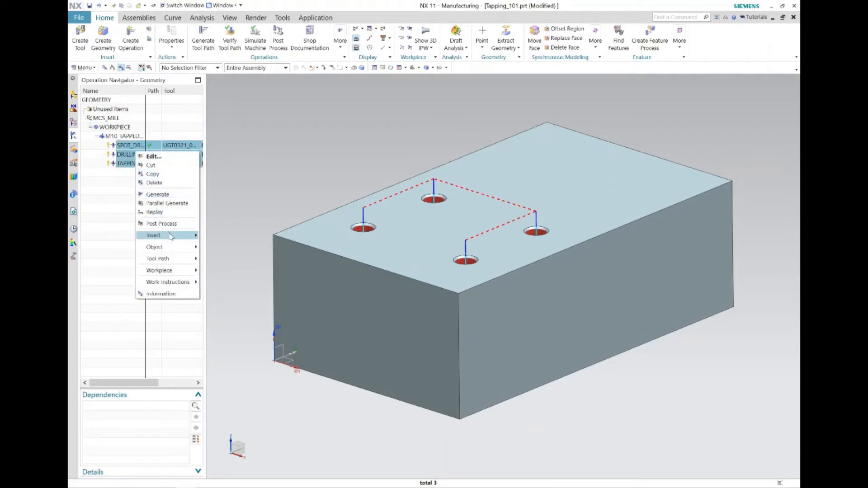
pyautogui.moveTo(169, 249)
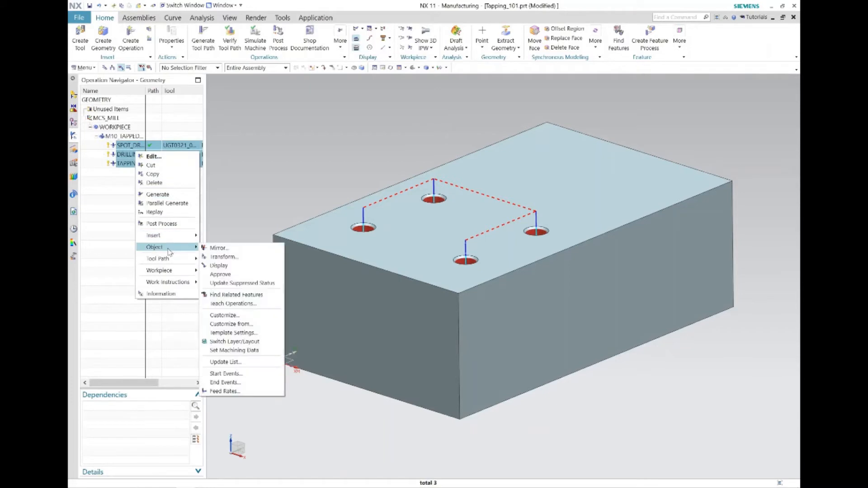
pyautogui.click(238, 335)
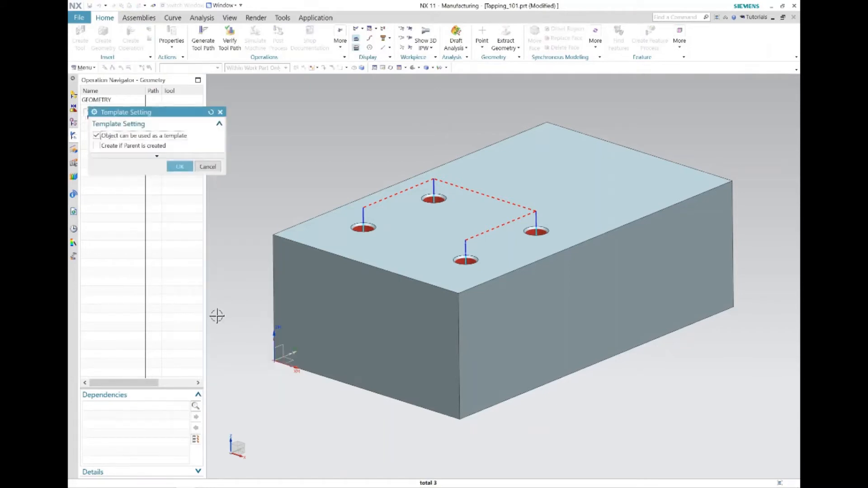
pyautogui.click(128, 146)
pyautogui.click(180, 167)
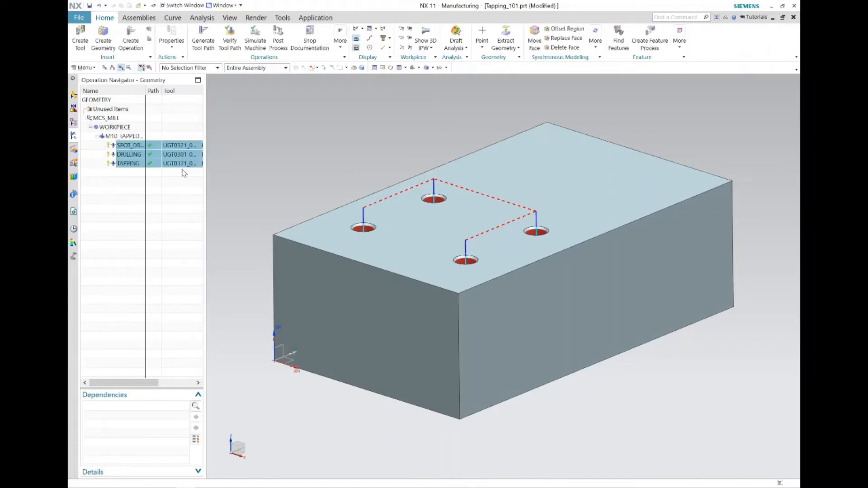
pyautogui.click(157, 183)
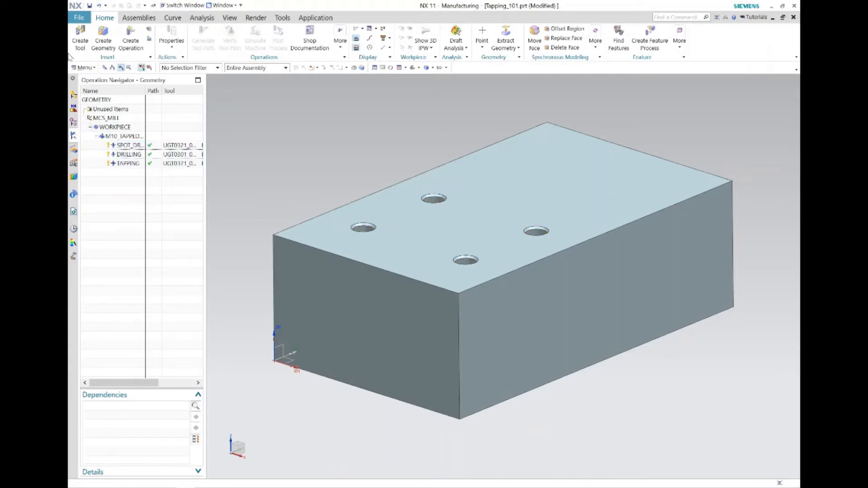
pyautogui.click(89, 6)
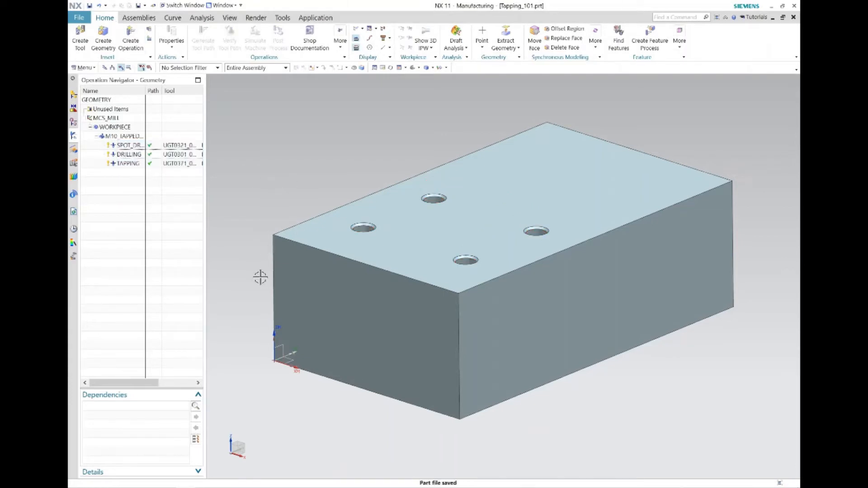
# - Switch to File Explorer and open the template DAT file from the NX 11.0 MACH\resource\template_dir folder in Notepad
pyautogui.moveTo(167, 485)
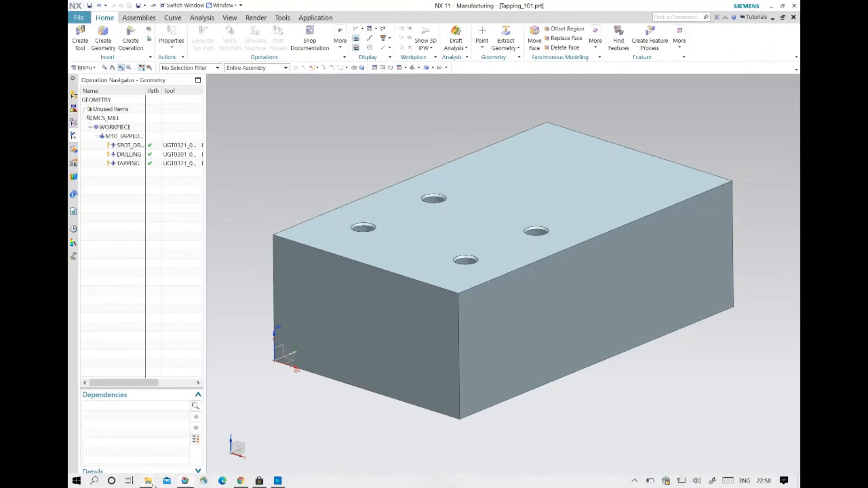
pyautogui.click(129, 442)
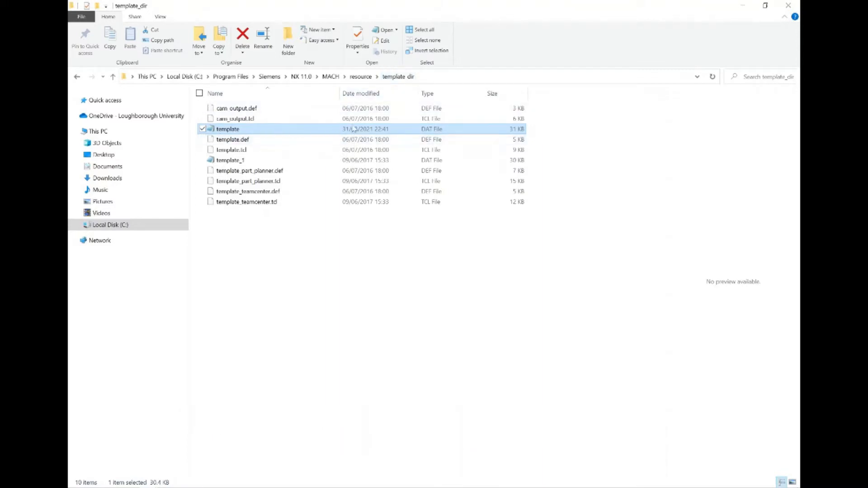
pyautogui.doubleClick(222, 129)
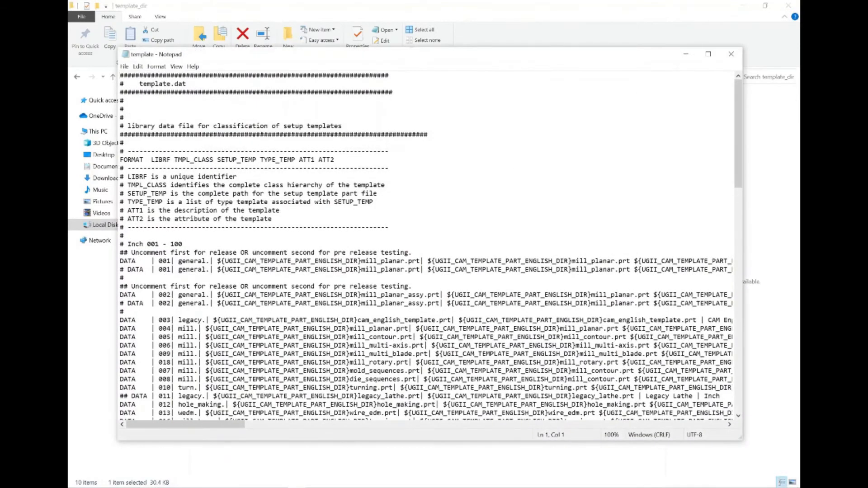
# - Copy the Metric palette's hole_making.prt entry (112) onto a new line at the end of the User Additions
pyautogui.scroll(-20, 425, 244)
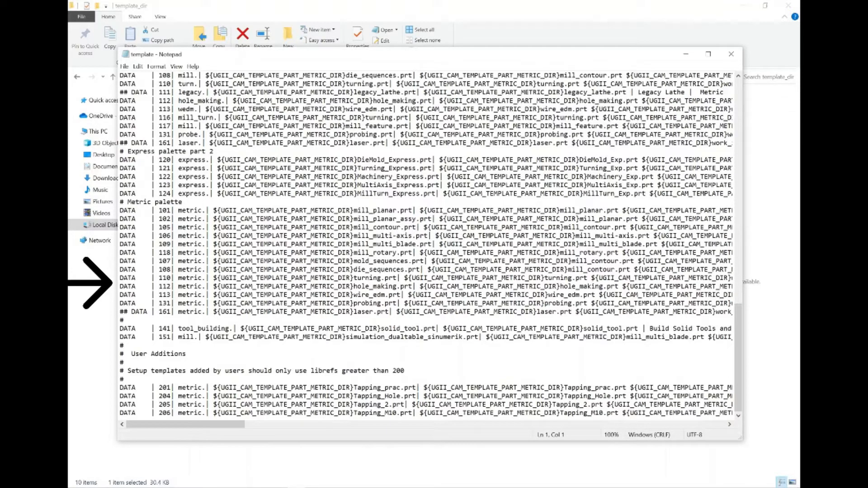
pyautogui.moveTo(120, 286); pyautogui.dragTo(730, 286)
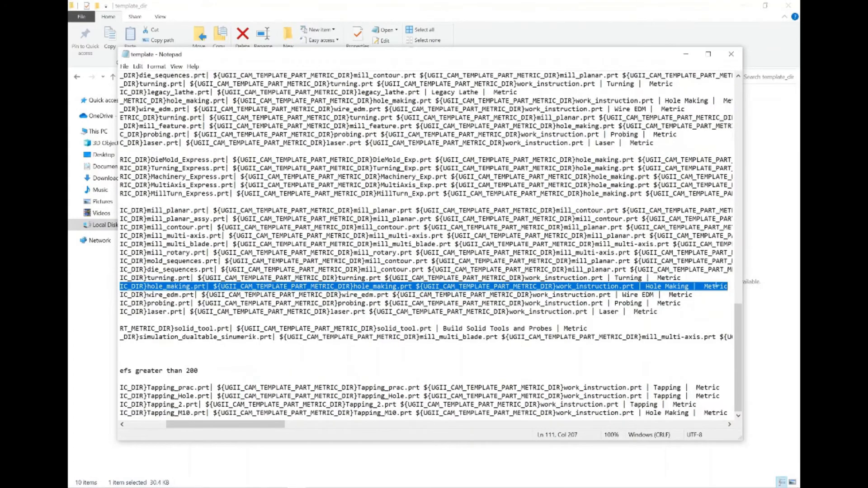
pyautogui.rightClick(593, 286)
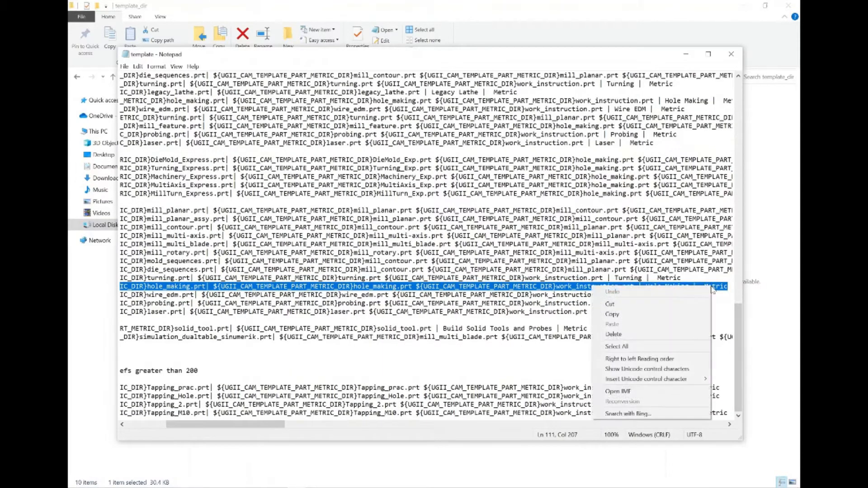
pyautogui.click(613, 313)
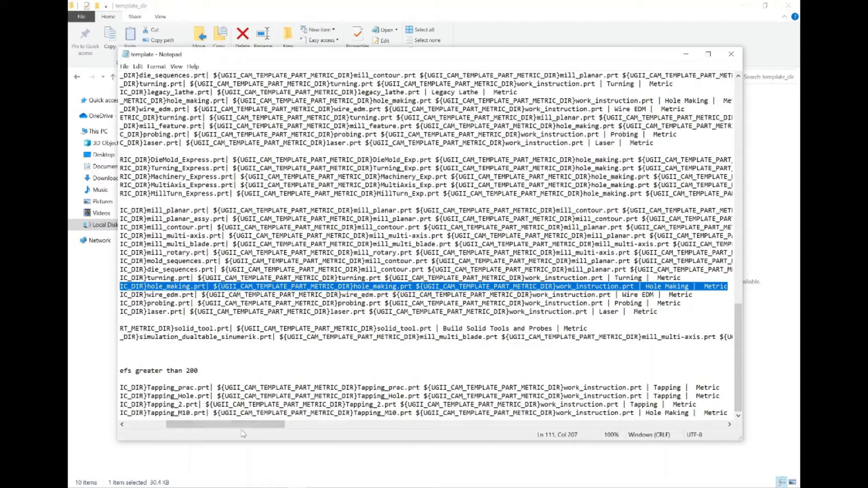
pyautogui.moveTo(224, 424); pyautogui.dragTo(184, 424)
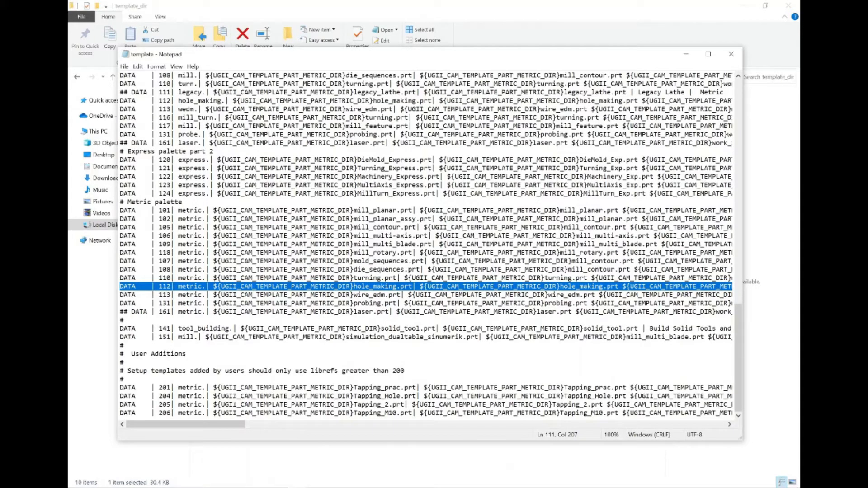
pyautogui.moveTo(396, 412); pyautogui.dragTo(735, 407)
pyautogui.click(732, 412)
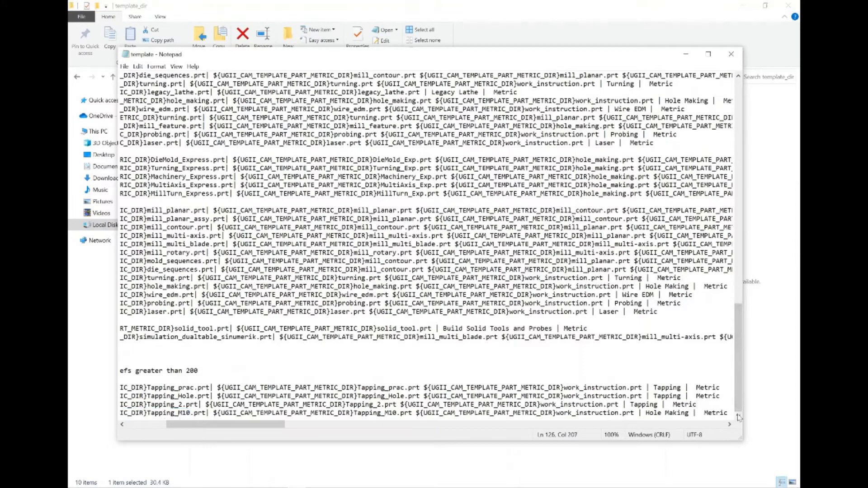
pyautogui.moveTo(739, 487)
pyautogui.press('Return')
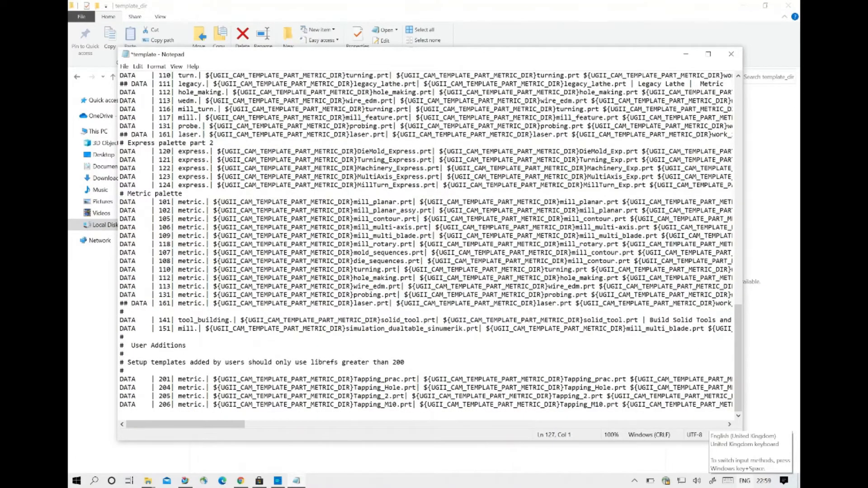
pyautogui.hotkey('ctrl', 'v')
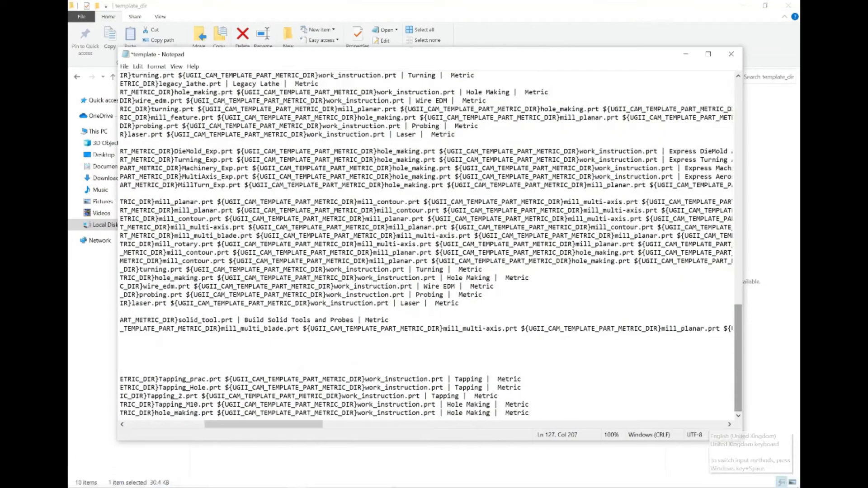
# - Change the library reference of the pasted hole_making entry to 207
pyautogui.moveTo(242, 428); pyautogui.dragTo(163, 428)
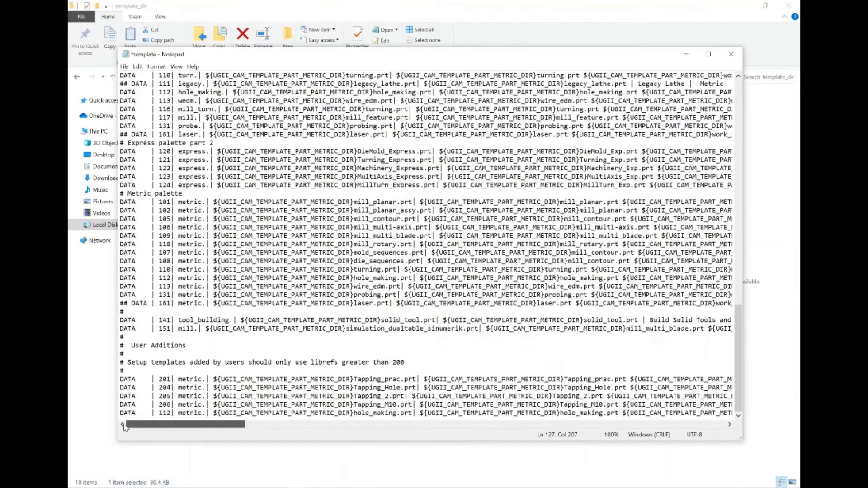
pyautogui.click(171, 413)
pyautogui.press('BackSpace')
pyautogui.press('BackSpace')
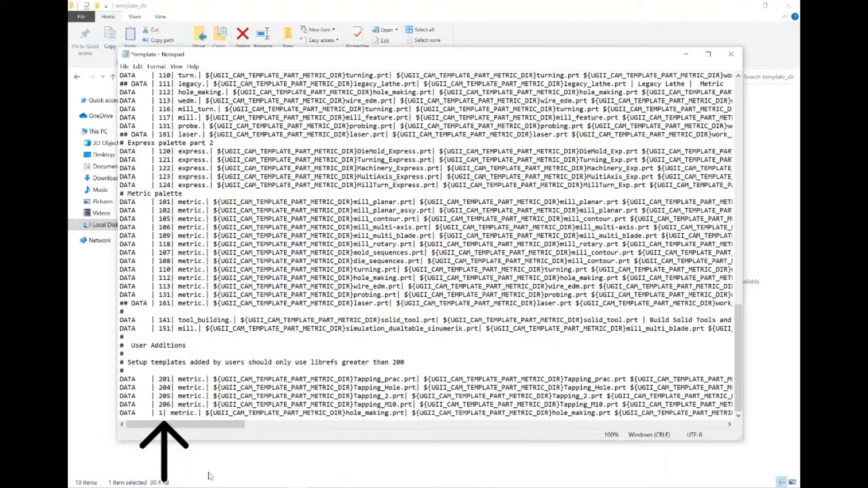
pyautogui.write('07')
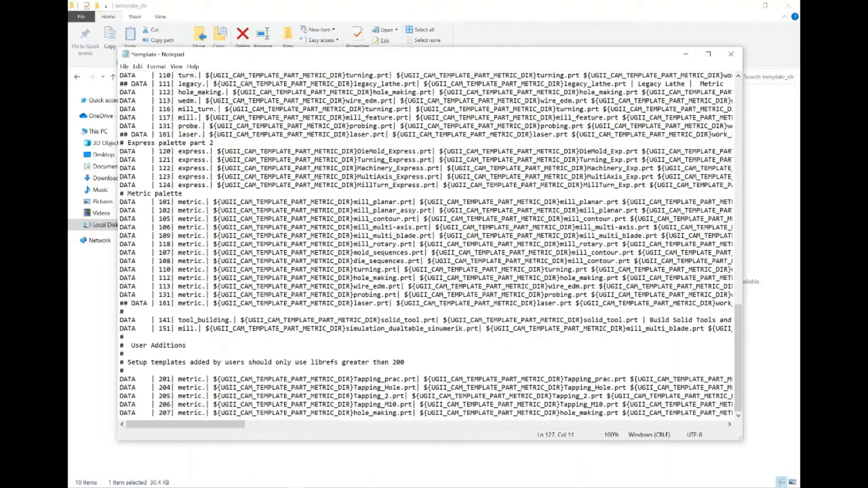
# - Replace the first hole_making part name in entry 207 with Tapping_101, keeping the .prt extension
pyautogui.press('BackSpace')
pyautogui.press('BackSpace')
pyautogui.press('BackSpace')
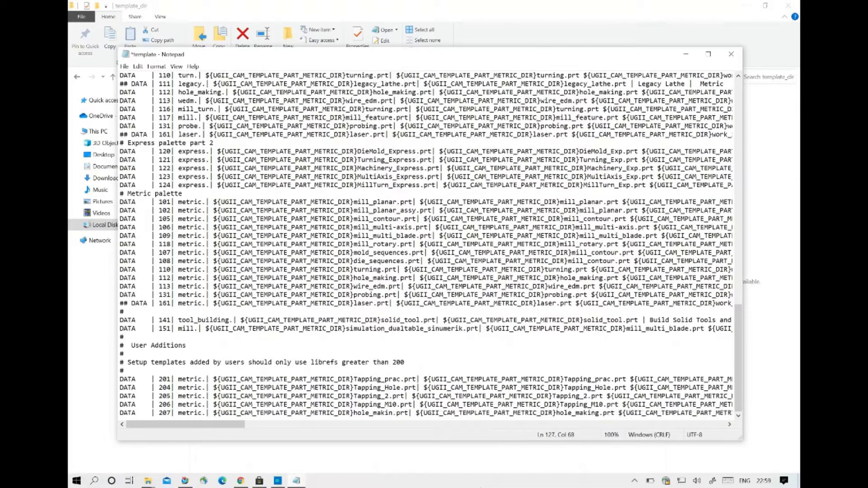
pyautogui.press('BackSpace')
pyautogui.press('BackSpace')
pyautogui.press('BackSpace')
pyautogui.press('BackSpace')
pyautogui.press('BackSpace')
pyautogui.press('BackSpace')
pyautogui.press('BackSpace')
pyautogui.press('BackSpace')
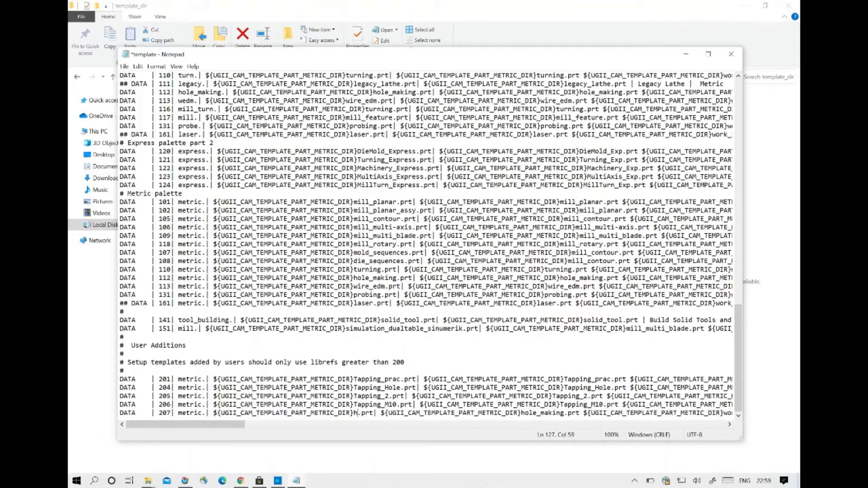
pyautogui.write('Tappin')
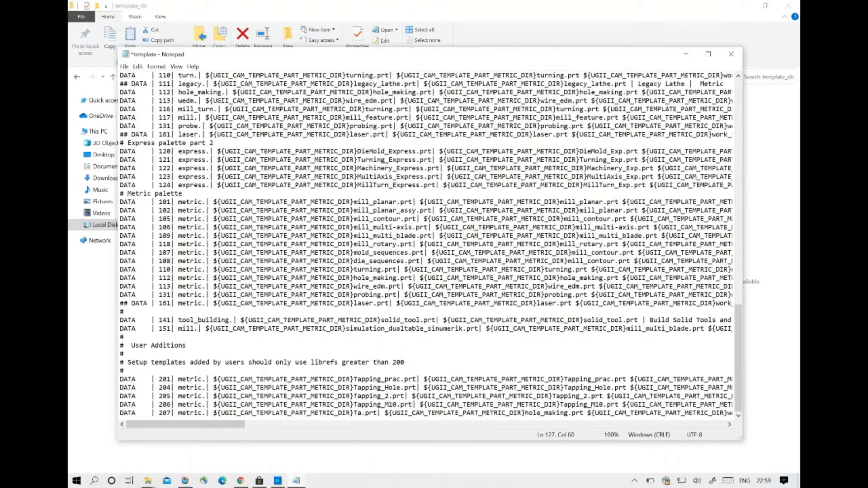
pyautogui.write('g')
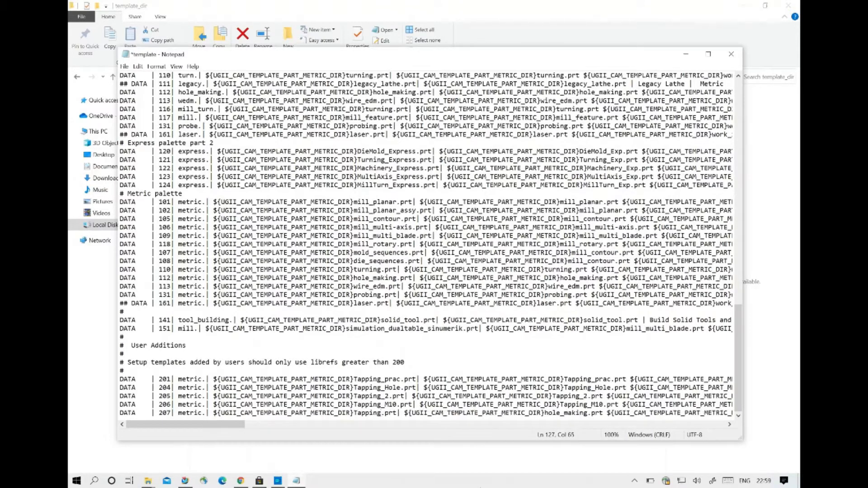
pyautogui.write('_101')
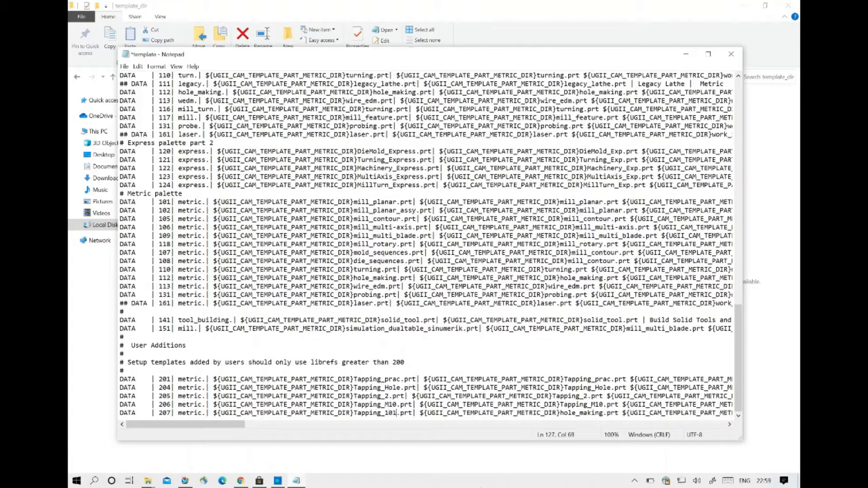
# - Replace the second hole_making part name in entry 207 with Tapping_101, keeping the .prt extension
pyautogui.moveTo(242, 425); pyautogui.dragTo(320, 433)
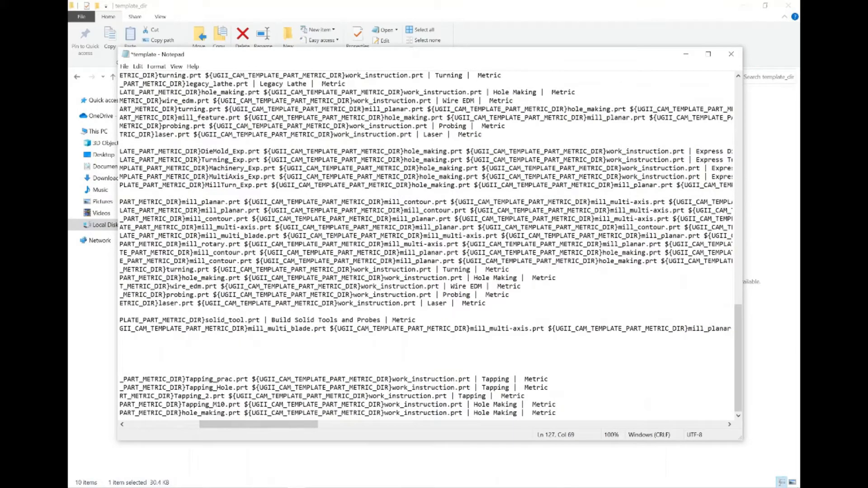
pyautogui.click(225, 412)
pyautogui.press('BackSpace')
pyautogui.press('BackSpace')
pyautogui.press('BackSpace')
pyautogui.press('BackSpace')
pyautogui.press('BackSpace')
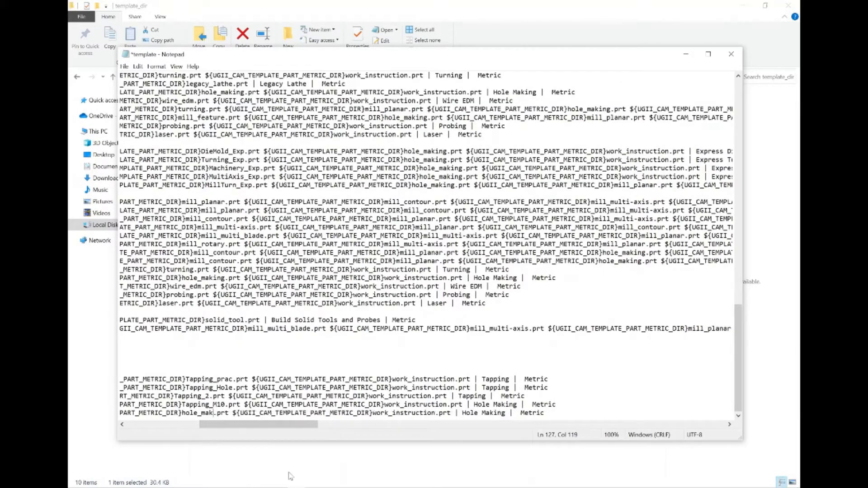
pyautogui.press('BackSpace')
pyautogui.press('BackSpace')
pyautogui.press('BackSpace')
pyautogui.press('BackSpace')
pyautogui.press('BackSpace')
pyautogui.press('BackSpace')
pyautogui.write('Tapping')
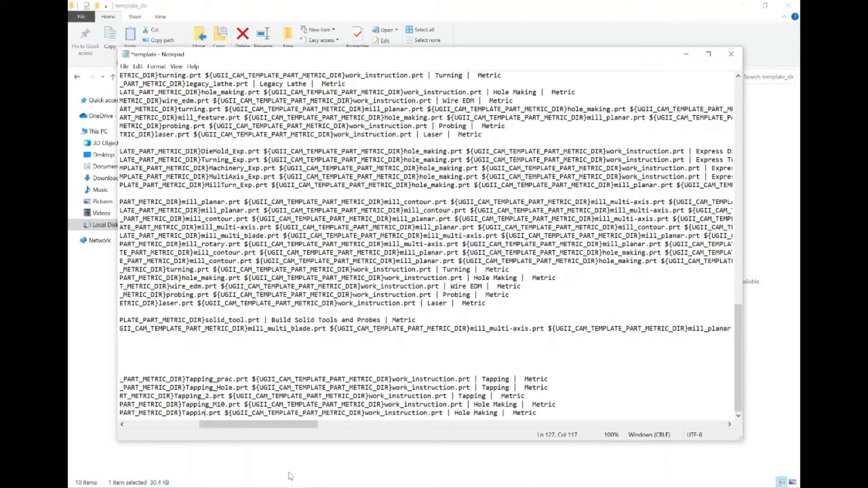
pyautogui.write('_101')
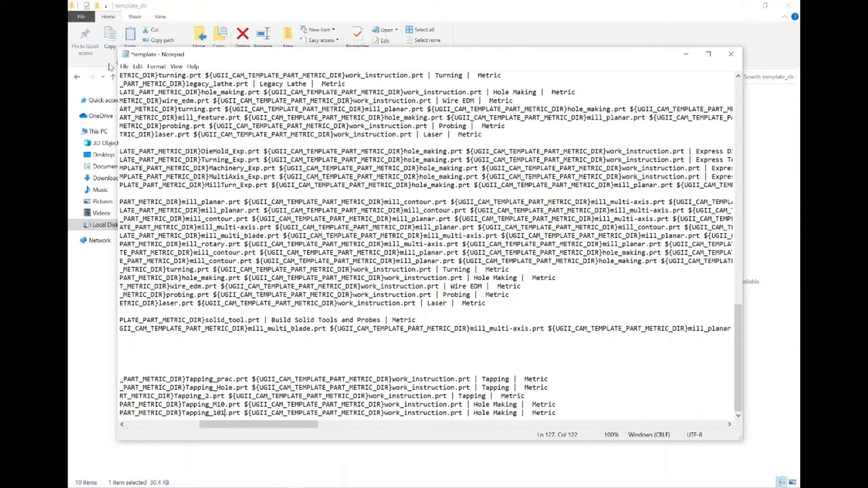
# - Save the edited template data file
pyautogui.click(123, 66)
pyautogui.click(138, 108)
pyautogui.moveTo(271, 425); pyautogui.dragTo(181, 433)
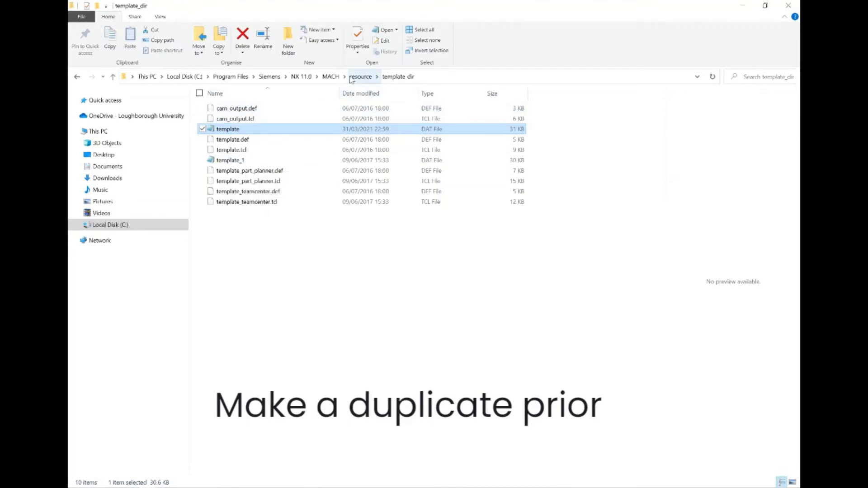
# - Open the cam_general OPT file from the MACH\resource\template_set folder in Notepad
pyautogui.click(330, 76)
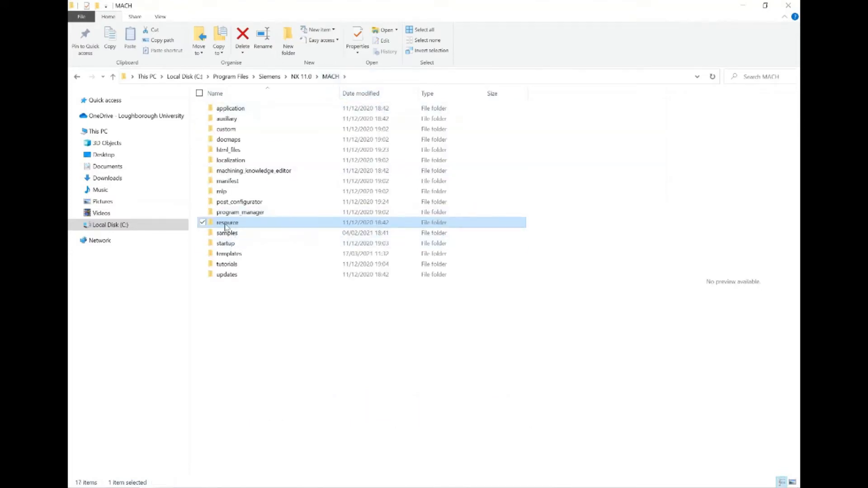
pyautogui.doubleClick(227, 223)
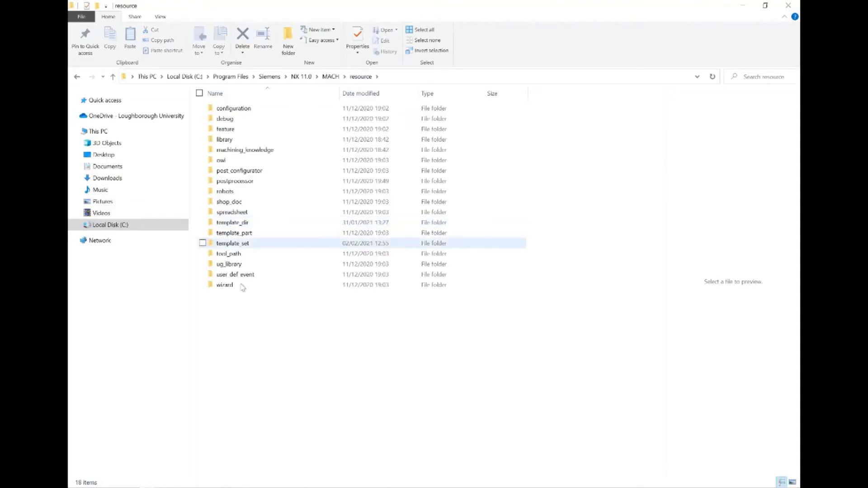
pyautogui.doubleClick(253, 245)
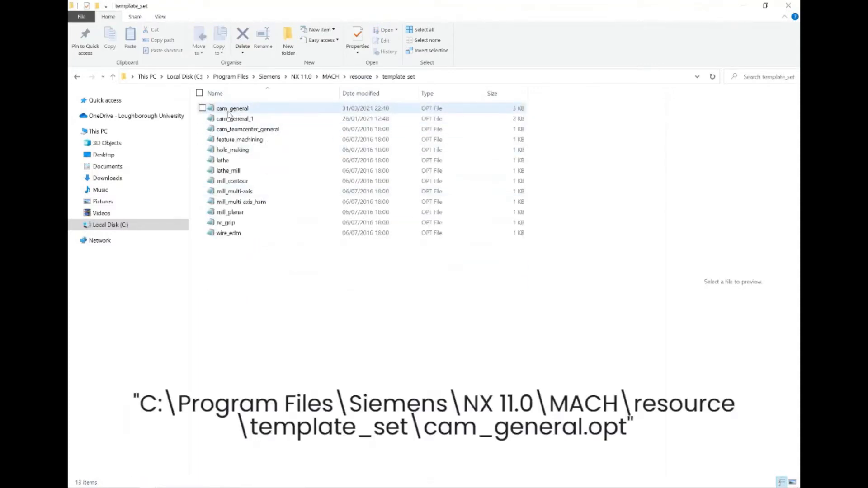
pyautogui.click(276, 110)
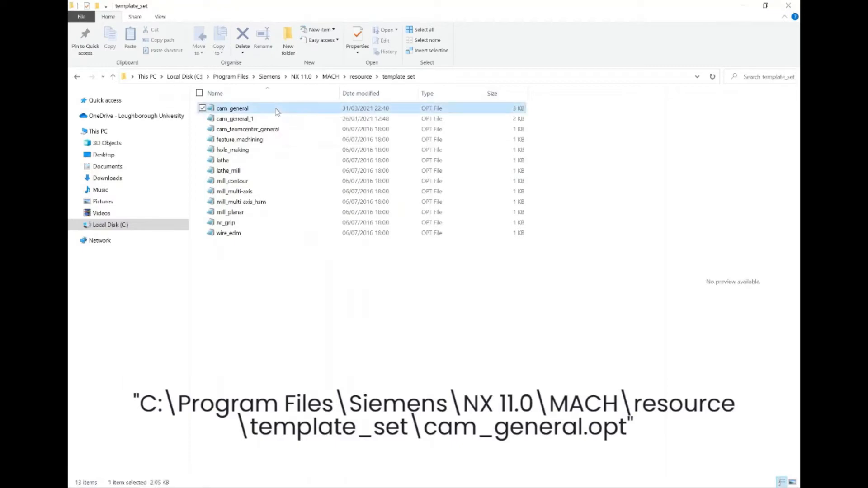
pyautogui.doubleClick(242, 110)
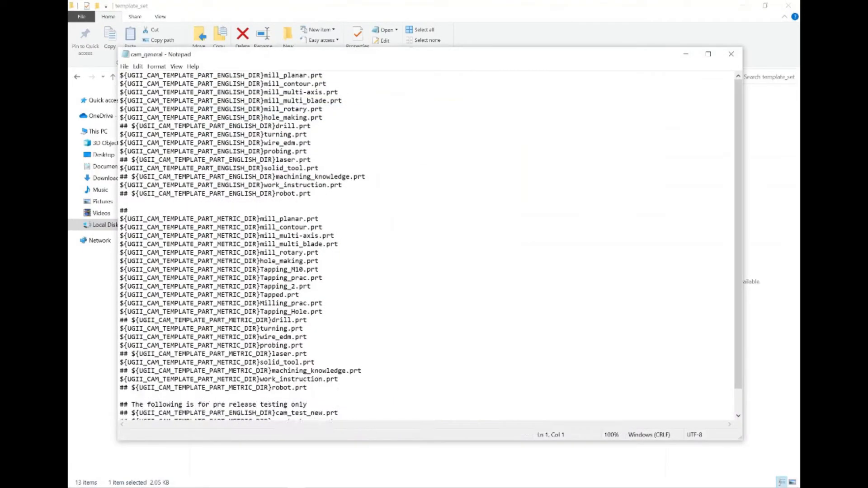
# - Duplicate the metric hole_making.prt line of cam_general onto a new line directly beneath it
pyautogui.scroll(-1, 425, 244)
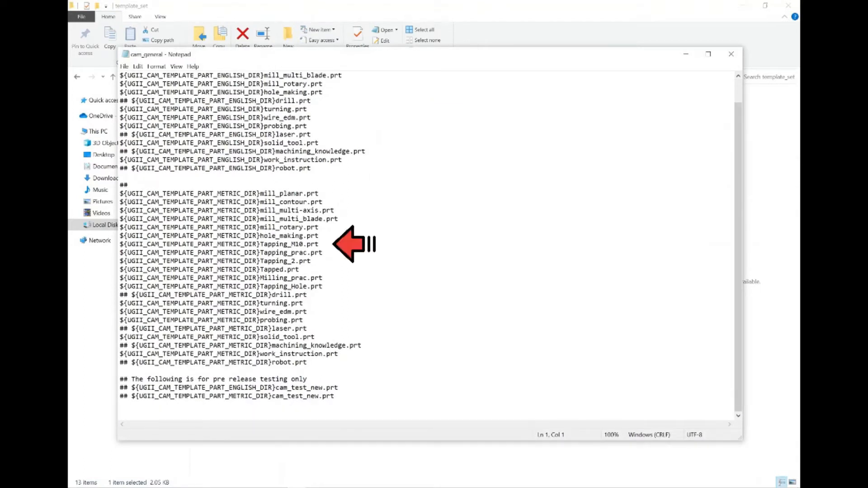
pyautogui.moveTo(319, 235); pyautogui.dragTo(125, 235)
pyautogui.rightClick(180, 236)
pyautogui.click(163, 261)
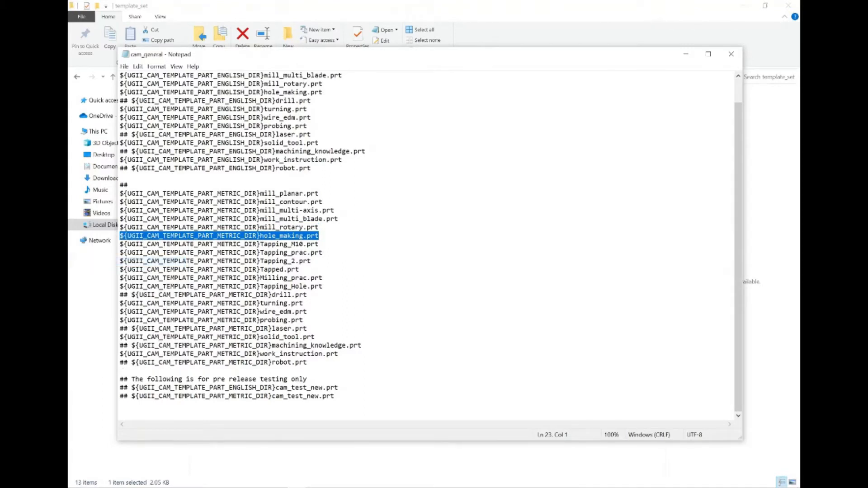
pyautogui.press('End')
pyautogui.press('Return')
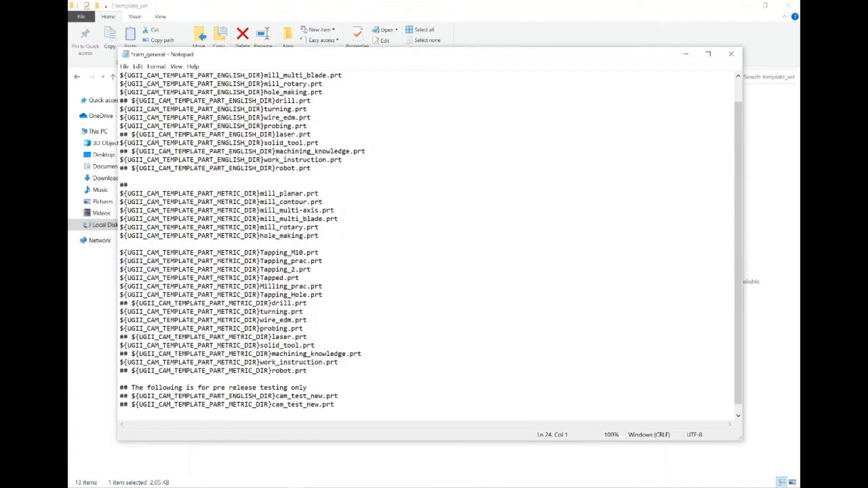
pyautogui.hotkey('ctrl', 'v')
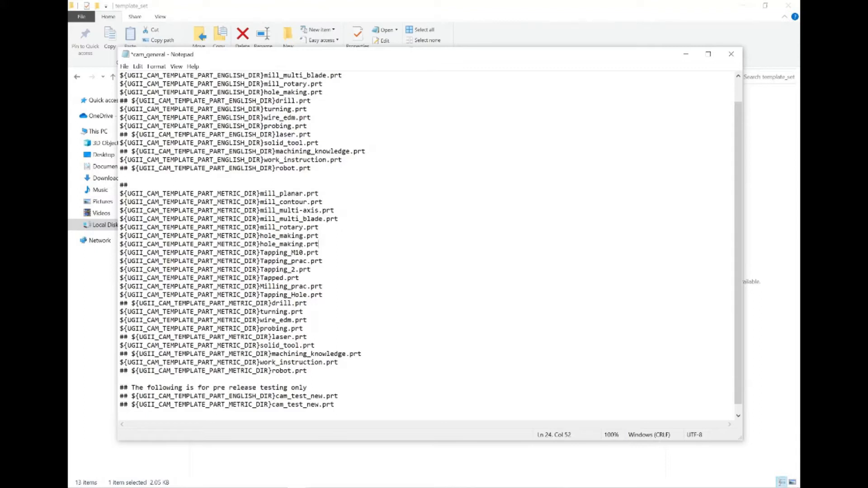
# - Change the duplicated line's part name to Tapping_101.prt and save the cam_general file
pyautogui.press('BackSpace')
pyautogui.press('BackSpace')
pyautogui.press('BackSpace')
pyautogui.press('BackSpace')
pyautogui.press('BackSpace')
pyautogui.press('BackSpace')
pyautogui.press('BackSpace')
pyautogui.press('BackSpace')
pyautogui.press('BackSpace')
pyautogui.press('BackSpace')
pyautogui.press('BackSpace')
pyautogui.write('Tapping_10')
pyautogui.click(124, 66)
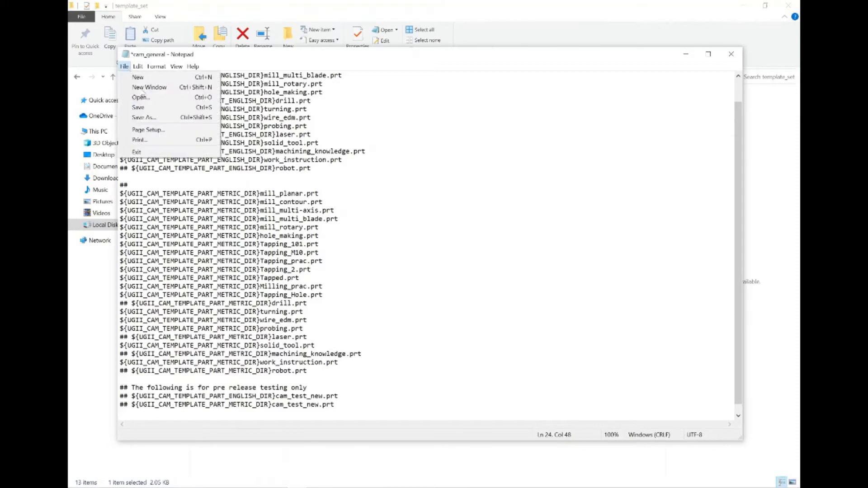
pyautogui.click(165, 109)
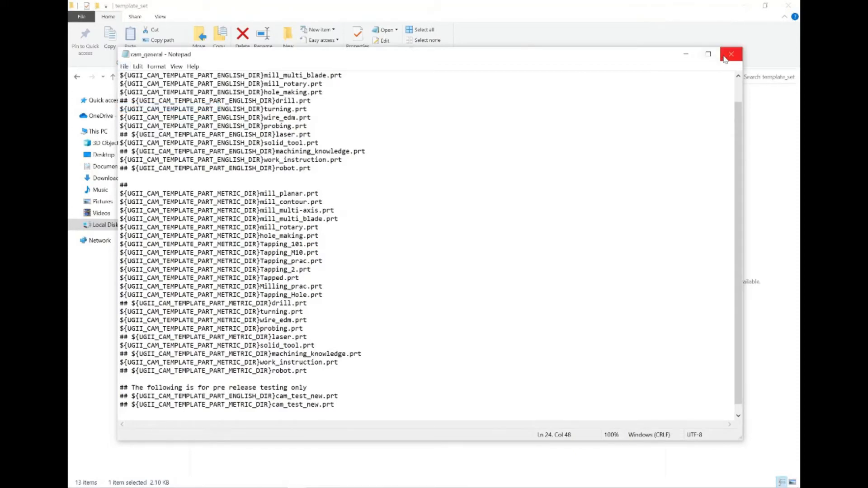
# - Return from the cam_general file to NX and reset the manufacturing preferences' configuration file and template set file to default
pyautogui.click(727, 57)
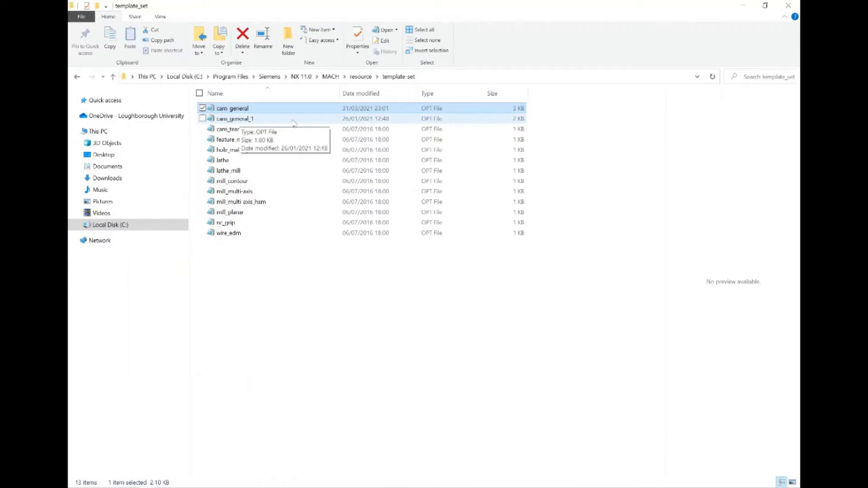
pyautogui.click(745, 4)
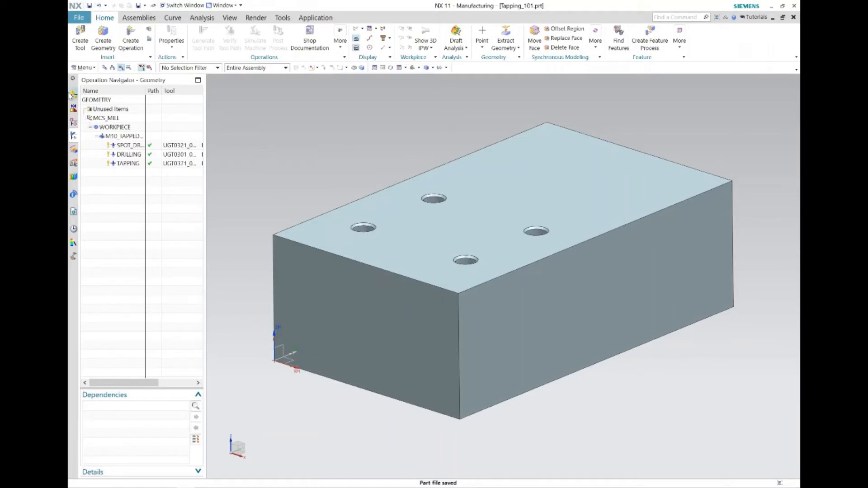
pyautogui.click(81, 67)
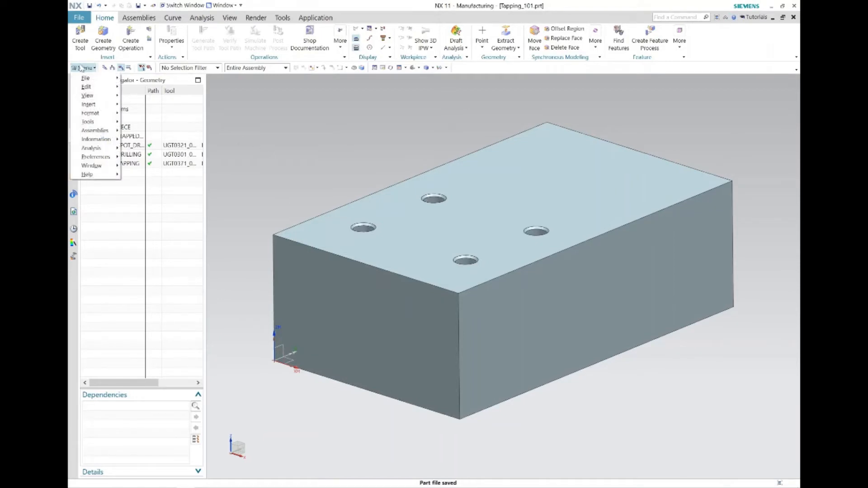
pyautogui.moveTo(95, 156)
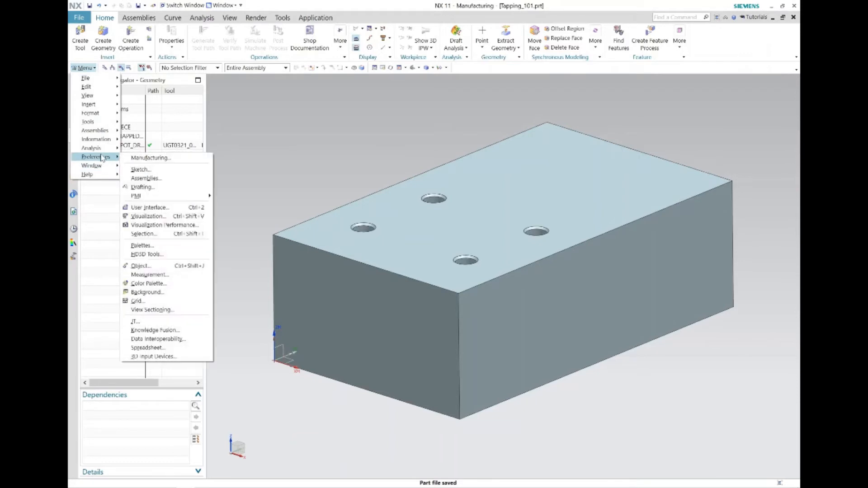
pyautogui.click(136, 158)
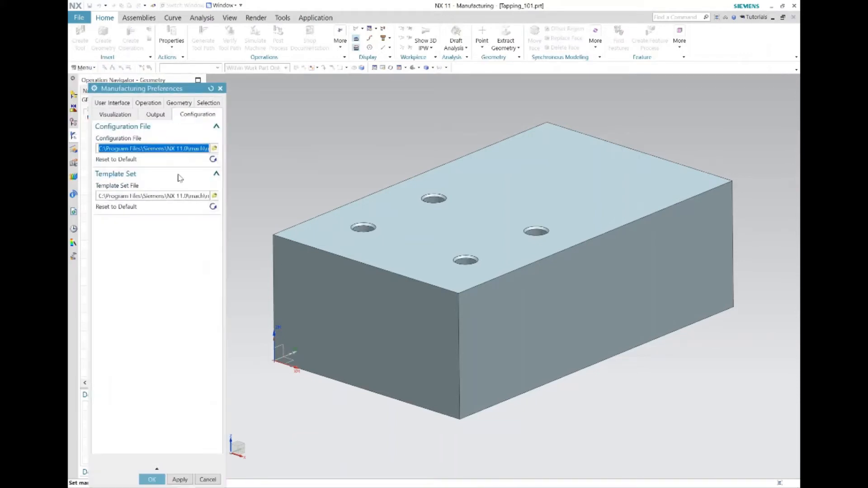
pyautogui.click(213, 160)
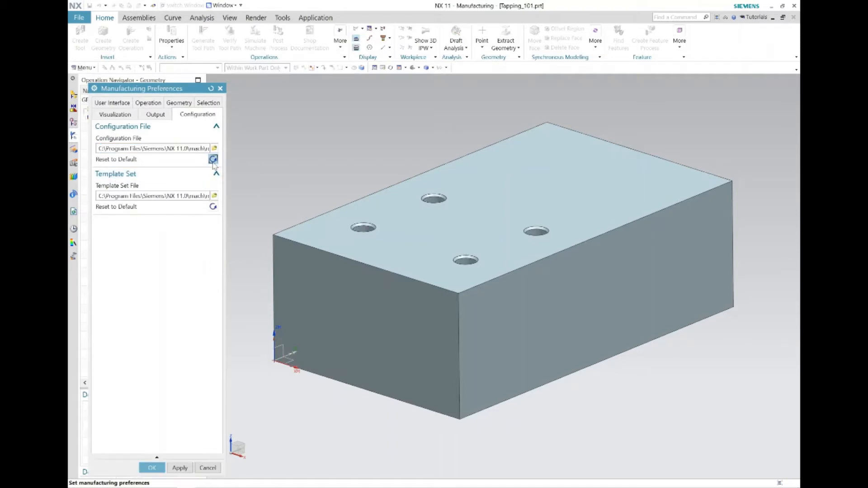
pyautogui.click(213, 207)
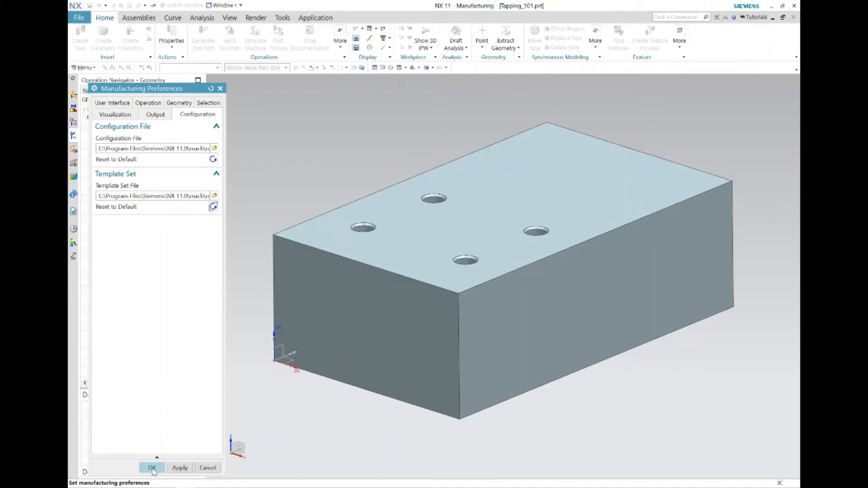
pyautogui.click(152, 468)
# - Switch the displayed part to model2.prt and orient the block with its hole facing up
pyautogui.click(217, 5)
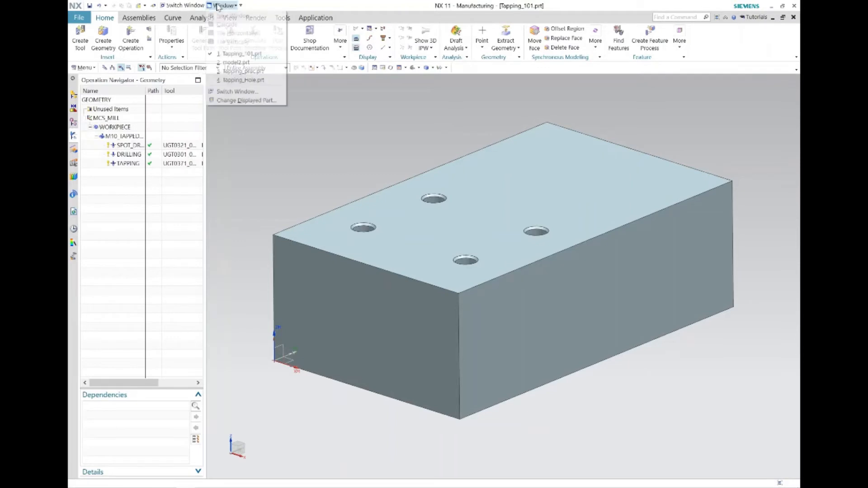
pyautogui.click(230, 60)
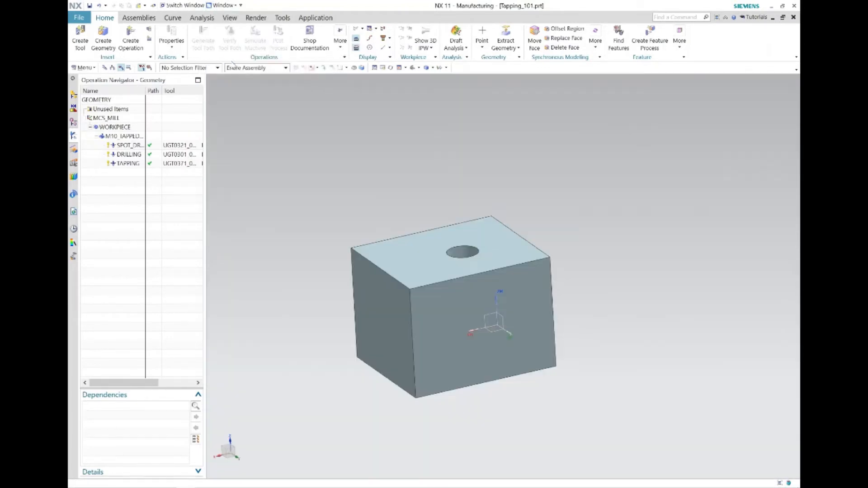
pyautogui.moveTo(461, 199)
pyautogui.mouseDown(button='middle')
pyautogui.moveTo(459, 190)
pyautogui.moveTo(467, 207)
pyautogui.mouseUp(button='middle')
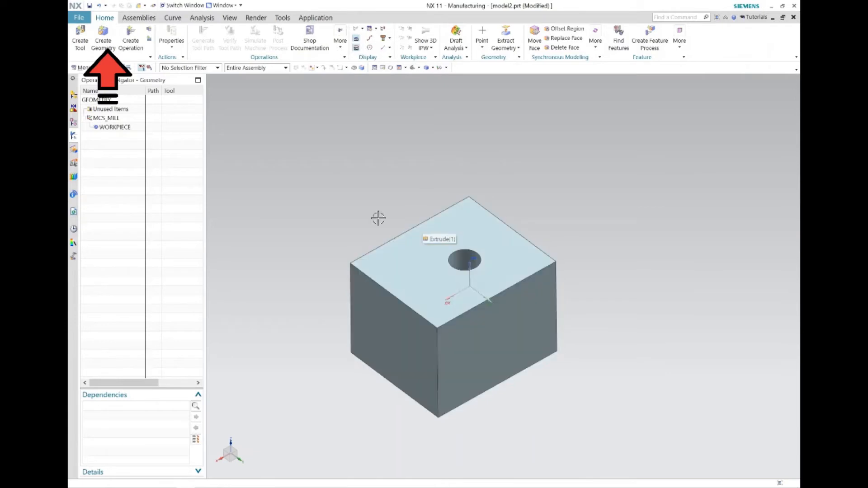
# - Create M10_TAPPED_HOLE geometry from the Tapping_101 template under WORKPIECE, using the hole in the block's top face
pyautogui.click(104, 39)
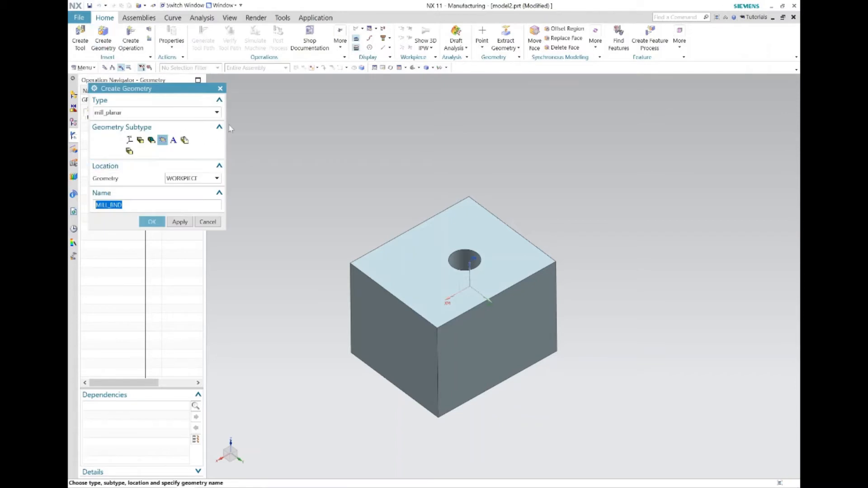
pyautogui.click(179, 113)
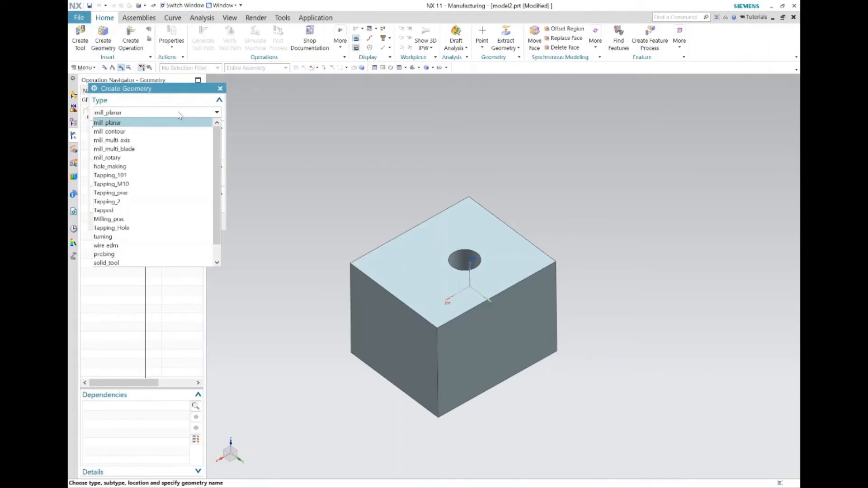
pyautogui.click(113, 177)
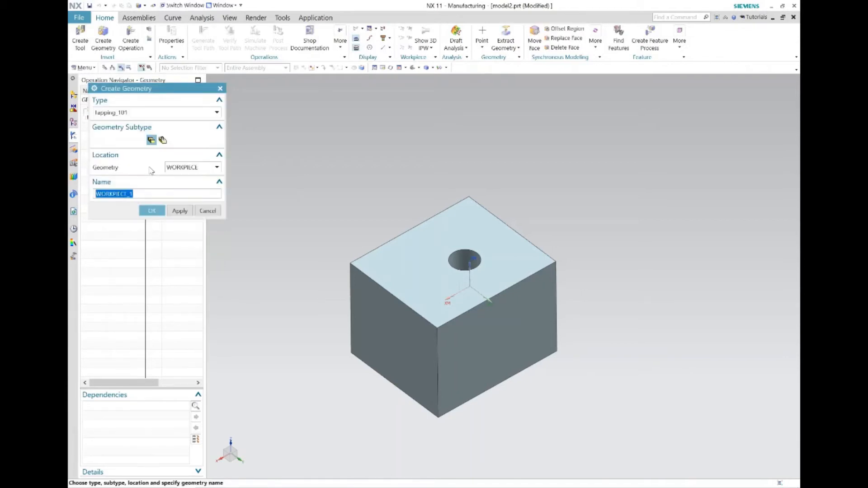
pyautogui.click(162, 139)
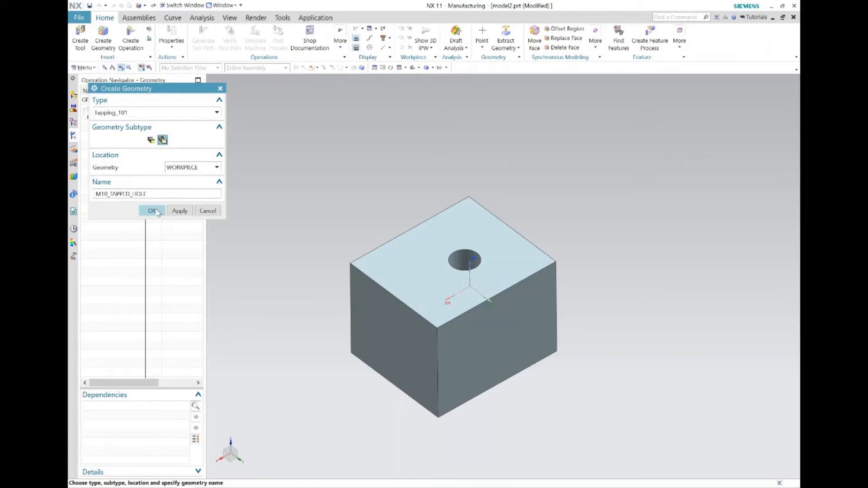
pyautogui.click(153, 211)
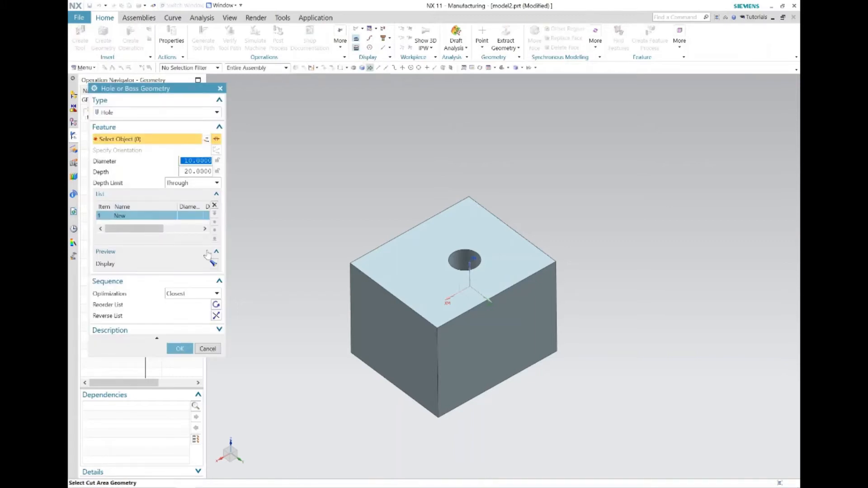
pyautogui.click(458, 259)
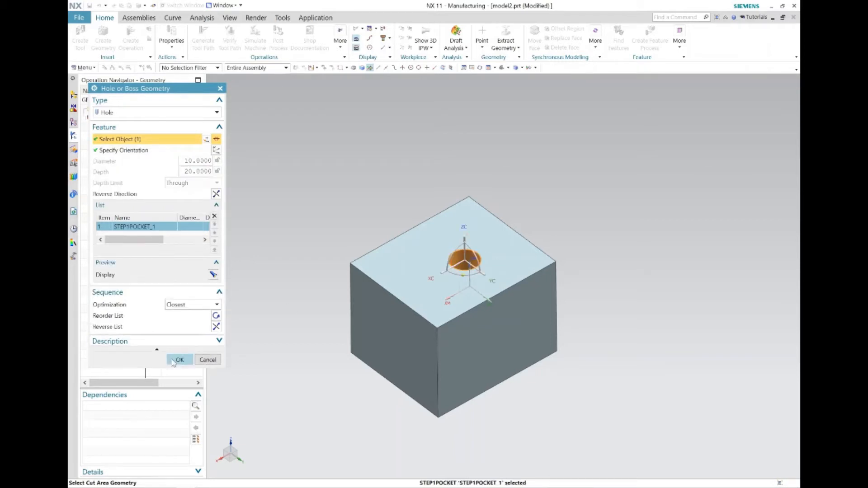
pyautogui.click(175, 361)
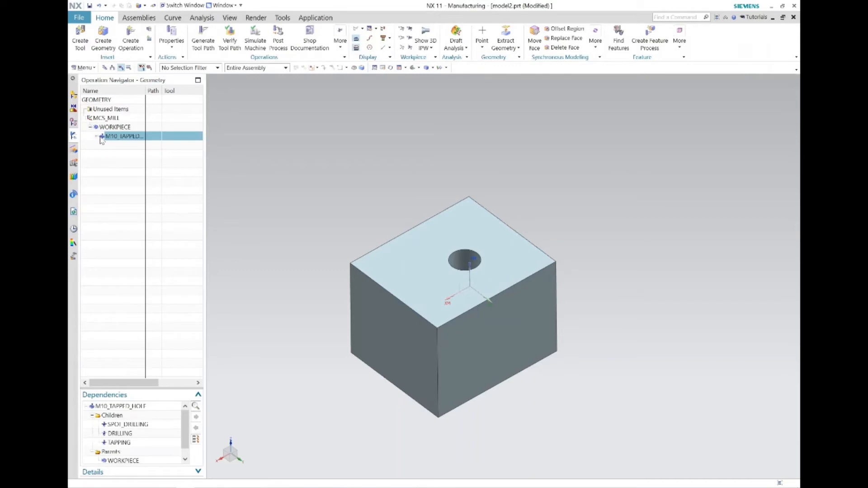
# - Expand the M10_TAPPED_HOLE group, then generate and accept tool paths for its spot drilling, drilling and tapping operations
pyautogui.click(97, 136)
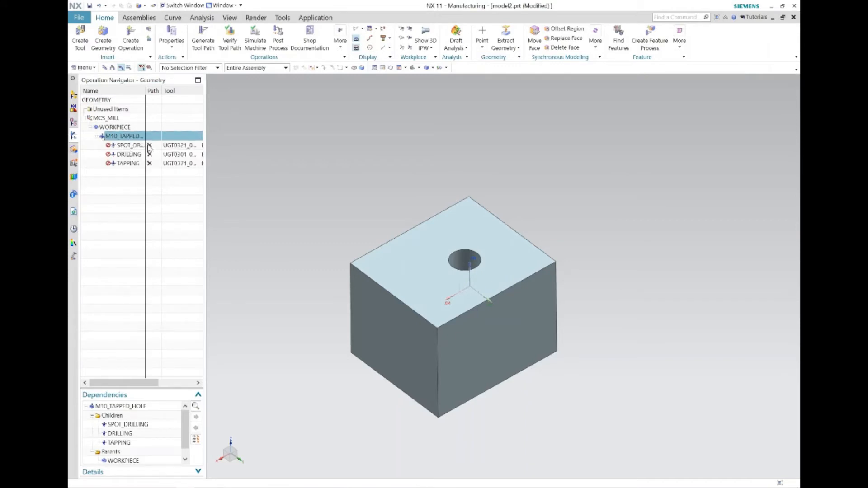
pyautogui.click(202, 41)
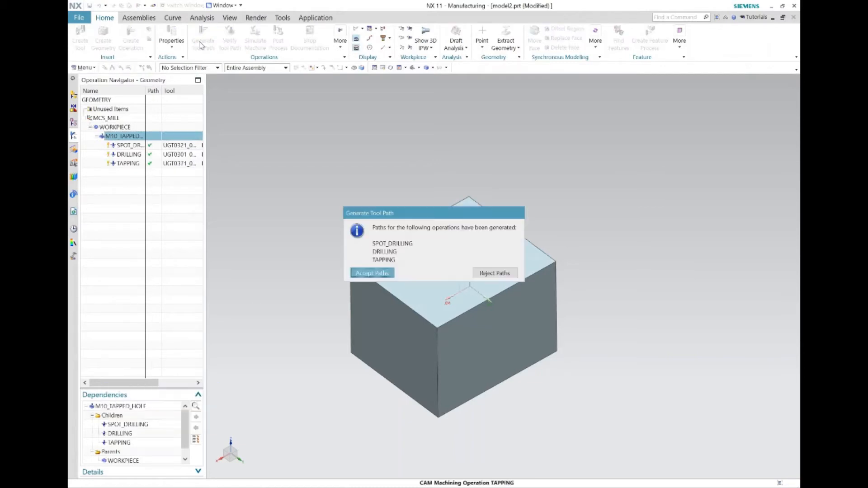
pyautogui.click(377, 274)
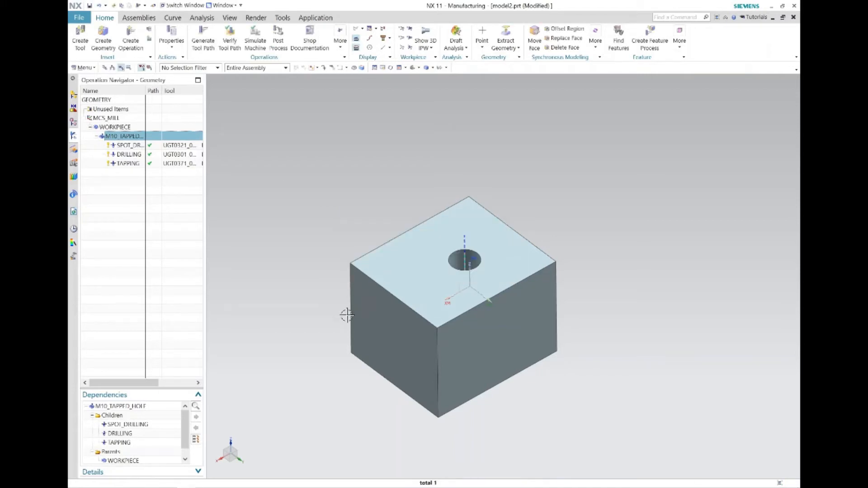
pyautogui.moveTo(405, 311)
pyautogui.mouseDown(button='middle')
pyautogui.moveTo(412, 294)
pyautogui.moveTo(398, 301)
pyautogui.mouseUp(button='middle')
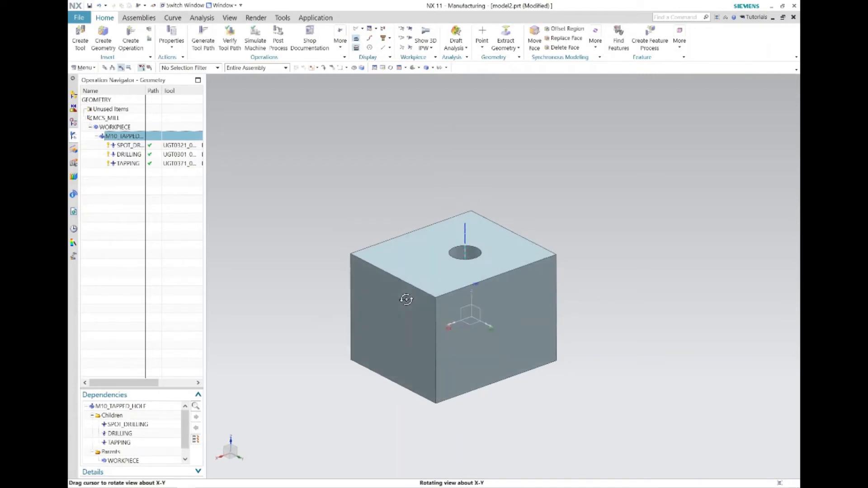
pyautogui.click(229, 44)
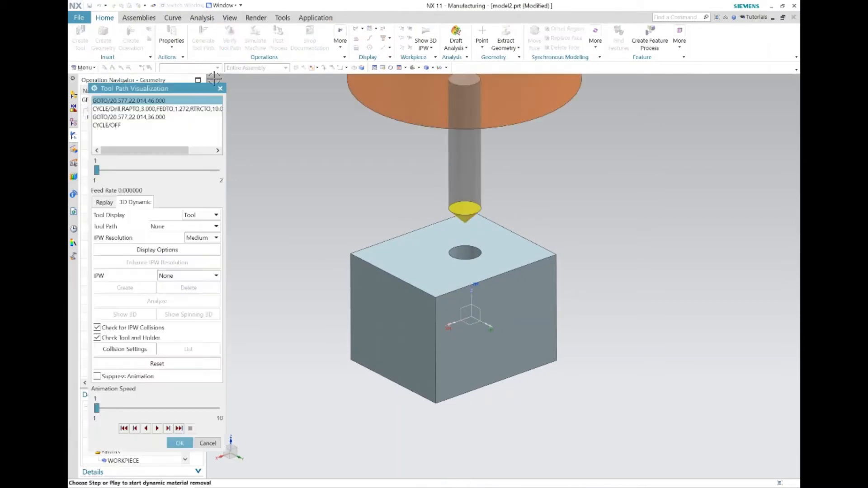
pyautogui.click(220, 89)
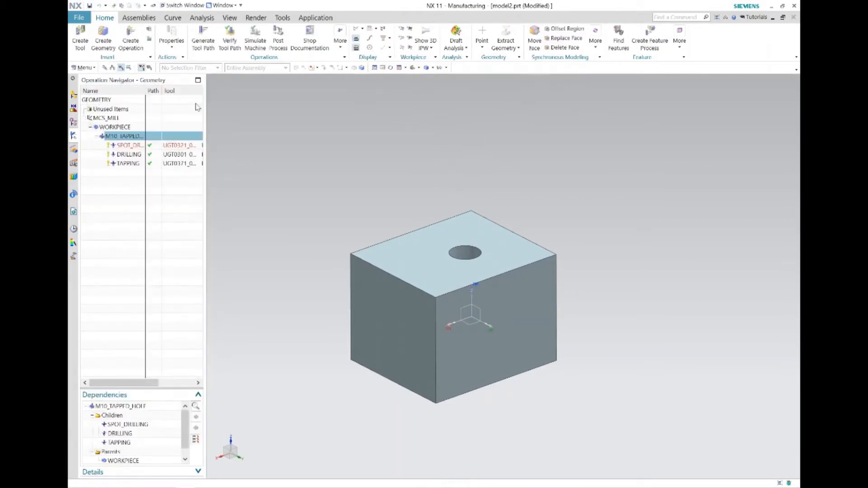
pyautogui.rightClick(125, 136)
pyautogui.click(139, 142)
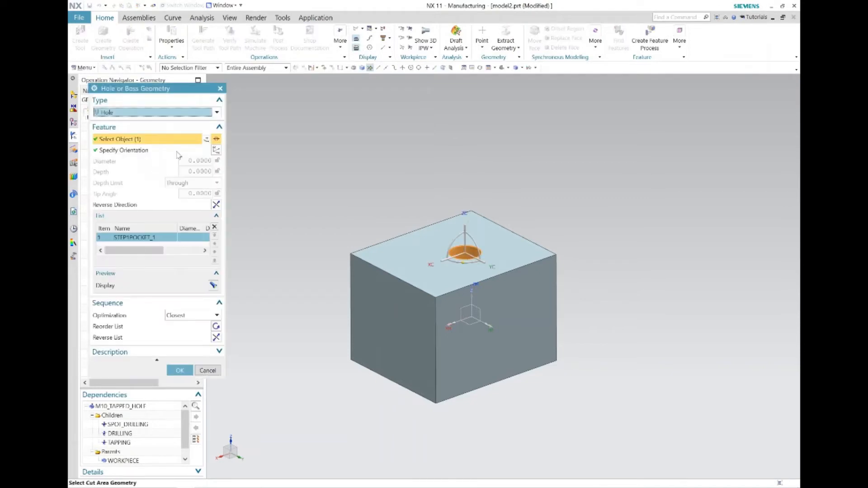
pyautogui.click(220, 89)
# - Define the WORKPIECE blank as a bounding block around the part
pyautogui.rightClick(116, 127)
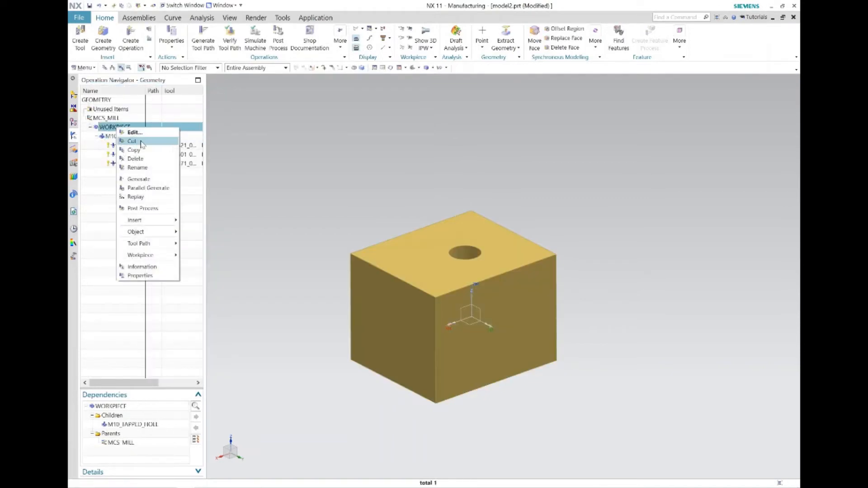
pyautogui.click(137, 131)
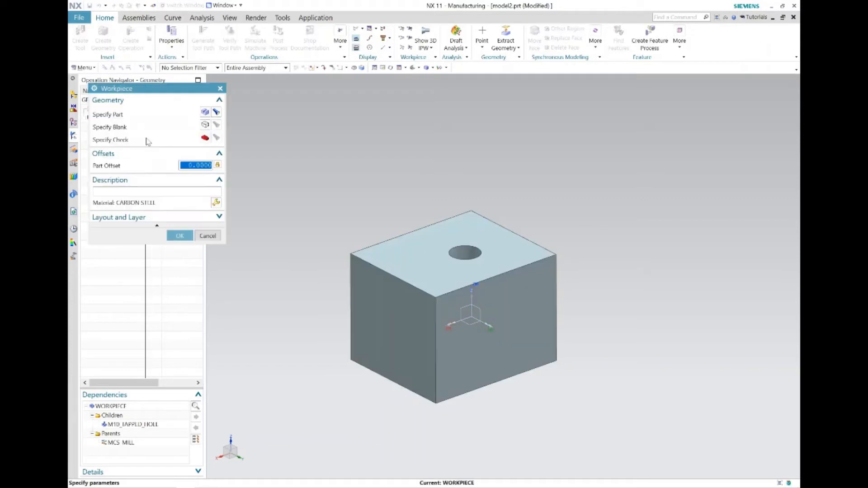
pyautogui.click(204, 125)
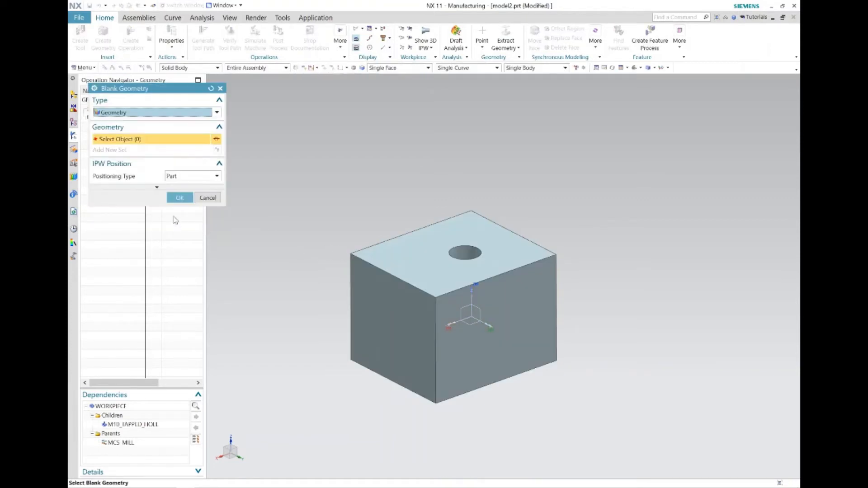
pyautogui.click(174, 112)
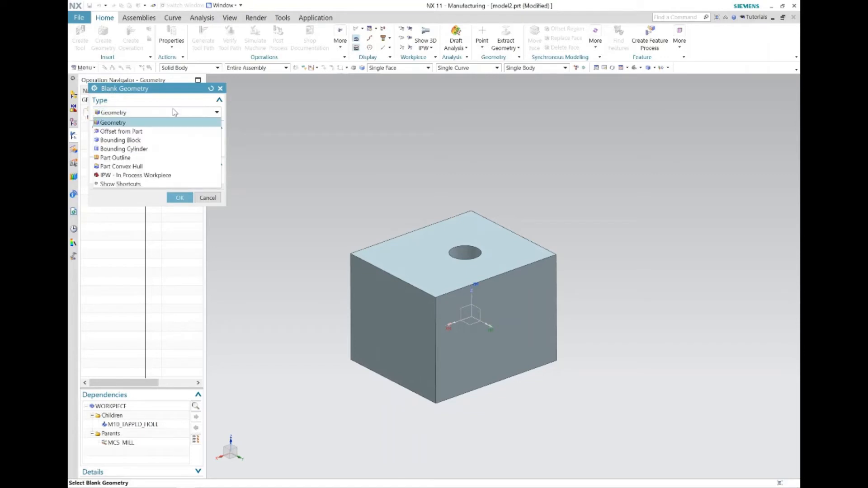
pyautogui.click(149, 149)
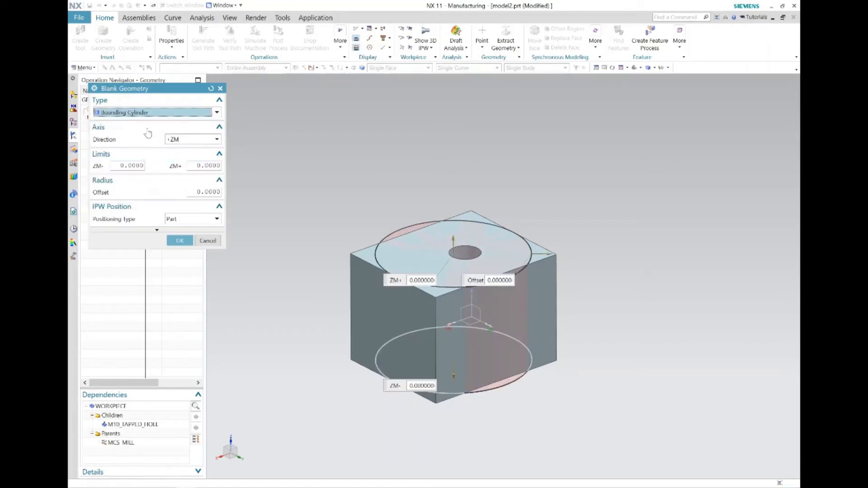
pyautogui.click(151, 112)
pyautogui.click(140, 139)
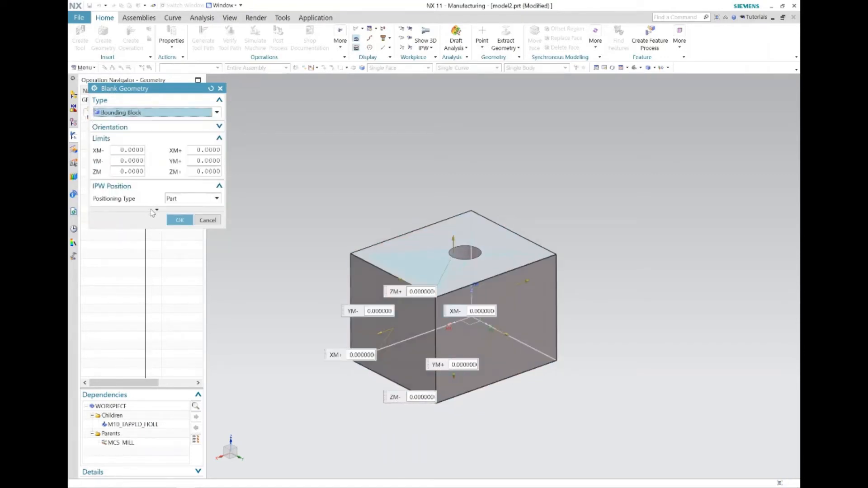
pyautogui.click(178, 220)
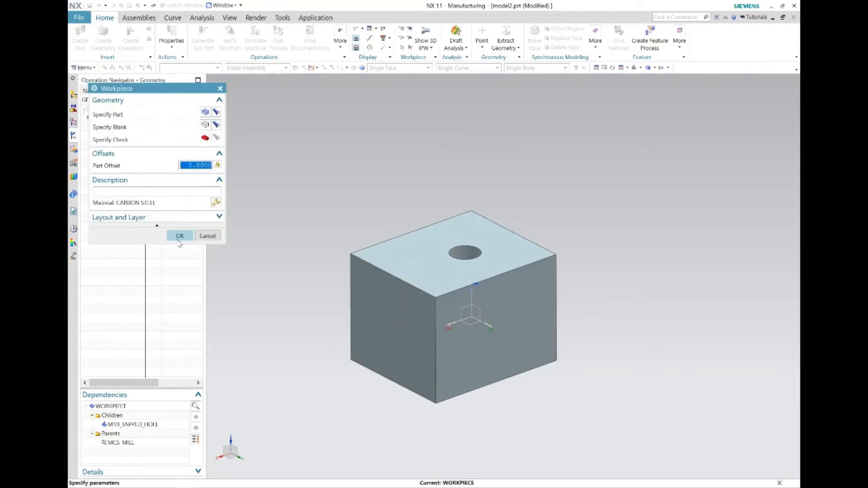
pyautogui.click(180, 236)
# - Regenerate and accept the M10_TAPPED_HOLE tool paths, and play their 3D Dynamic verification
pyautogui.click(123, 137)
pyautogui.click(203, 38)
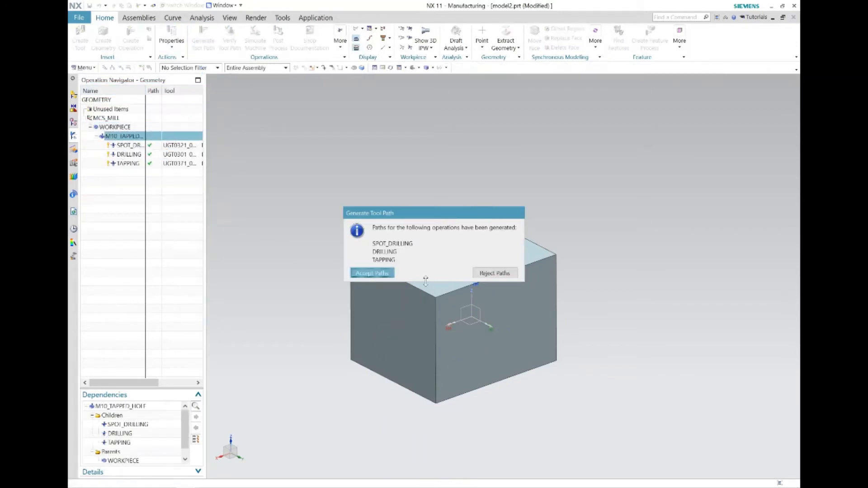
pyautogui.click(388, 274)
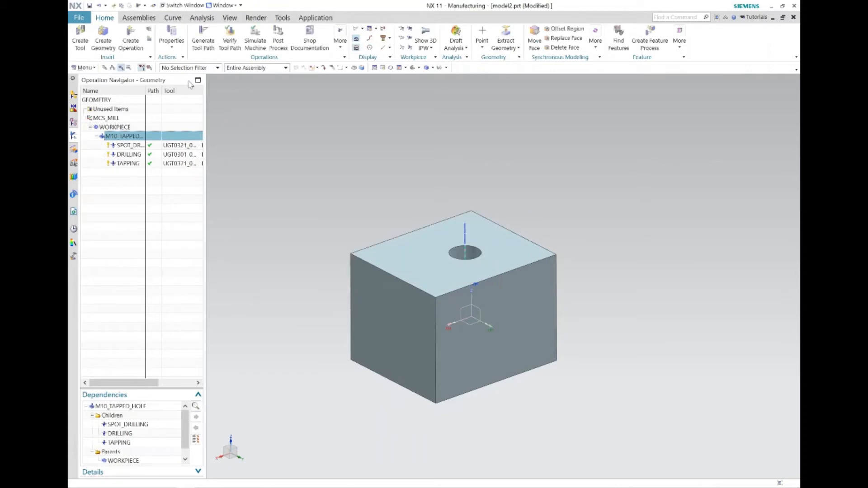
pyautogui.click(230, 32)
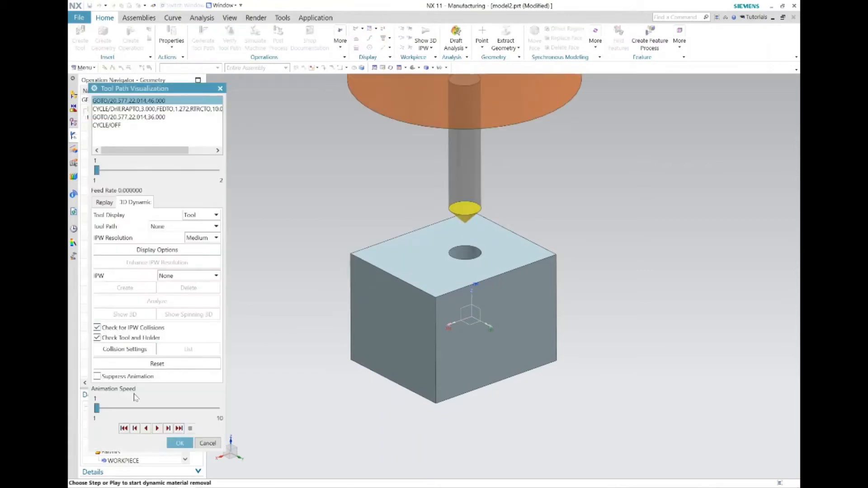
pyautogui.click(157, 428)
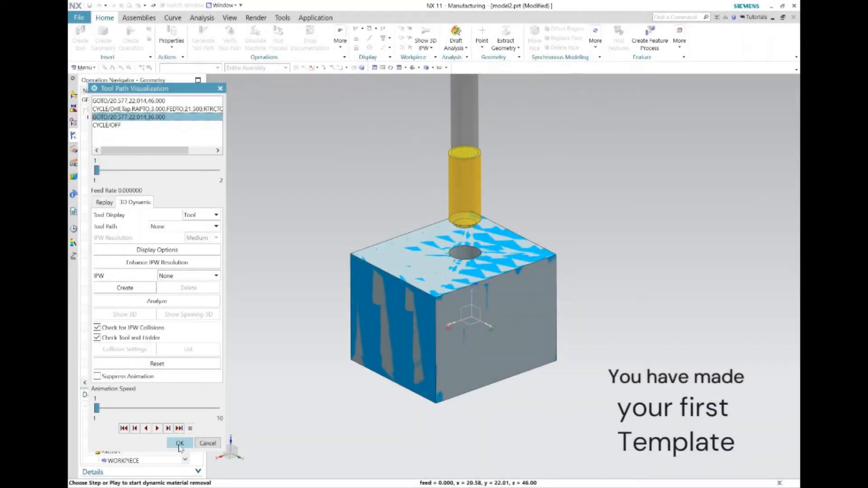
# - Accept and close the tool path visualization of the tapping operation
pyautogui.click(179, 443)
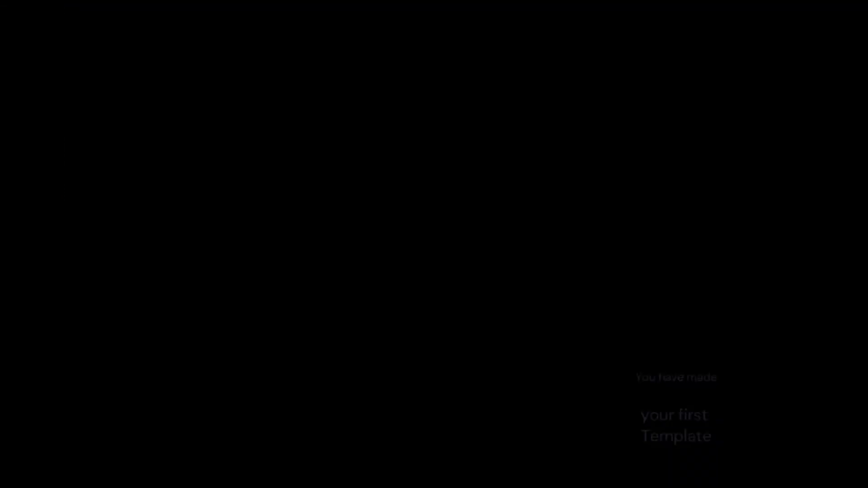
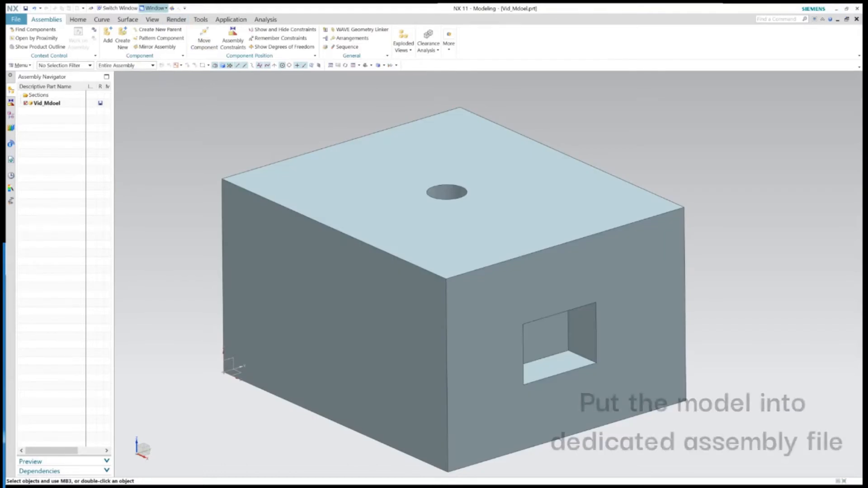
# - Switch to Vid-model_assy.prt in the Manufacturing application and show the geometry view of its operations
pyautogui.click(154, 8)
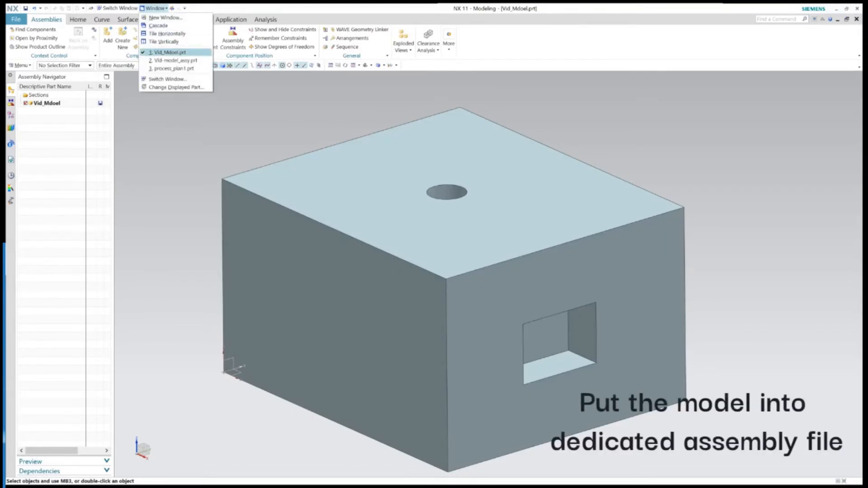
pyautogui.click(174, 60)
pyautogui.hotkey('ctrl', 'alt', 'm')
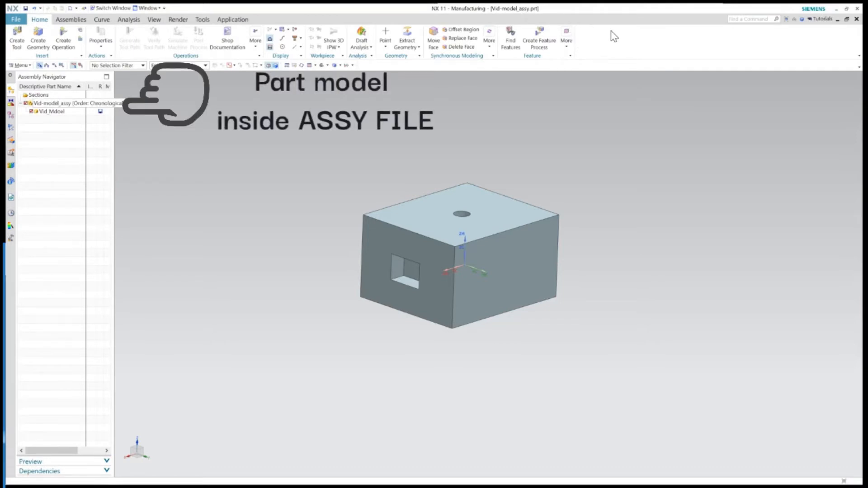
pyautogui.moveTo(501, 267); pyautogui.dragTo(316, 240, button='middle')
pyautogui.moveTo(470, 240); pyautogui.dragTo(404, 280, button='middle')
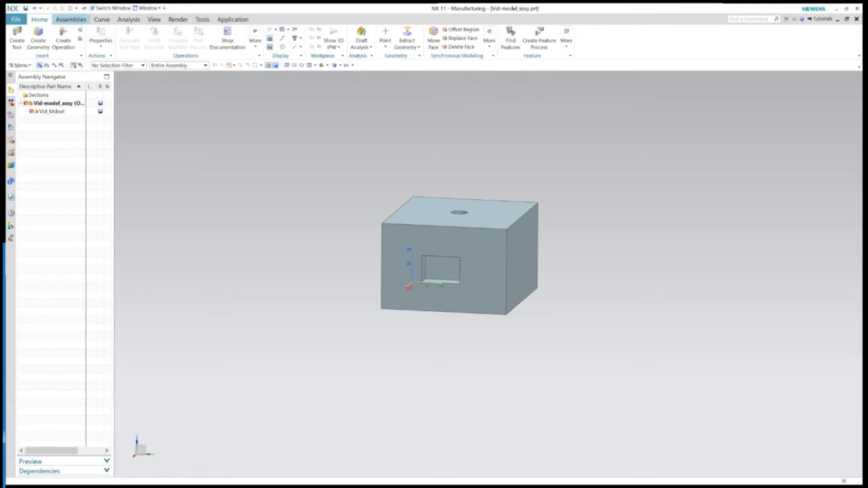
pyautogui.click(11, 127)
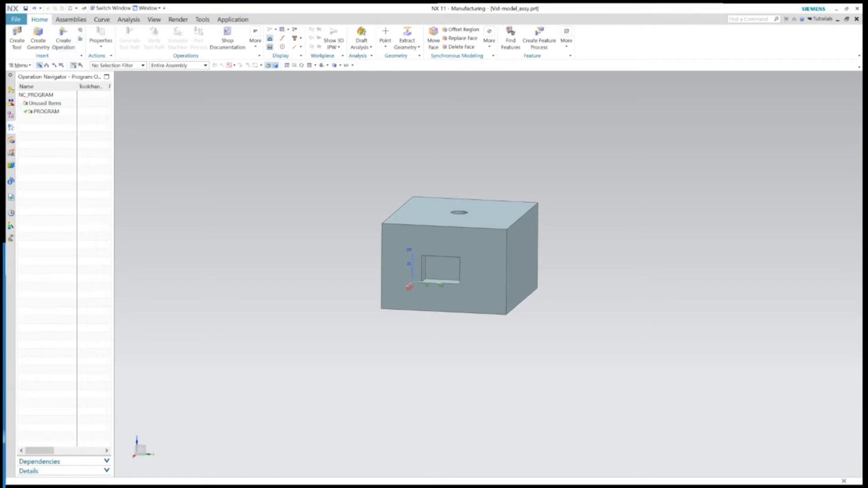
pyautogui.click(55, 66)
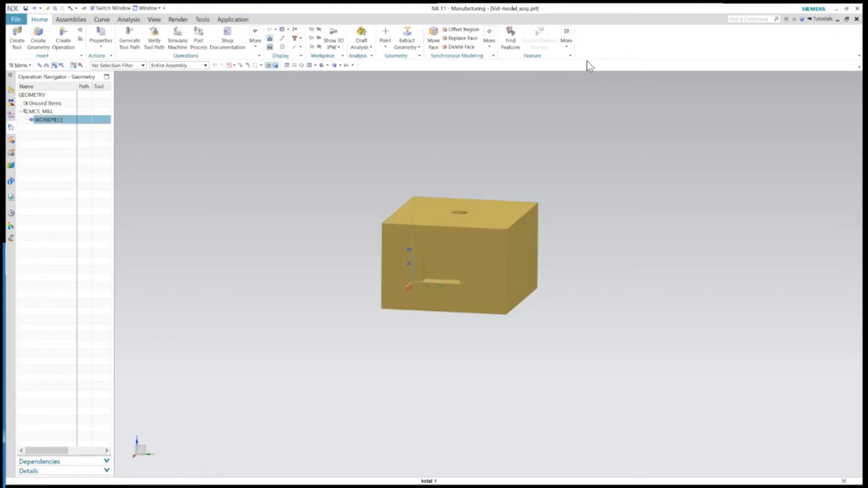
# - Open WORKPIECE for editing and highlight its specified part and blank geometry on the model
pyautogui.rightClick(57, 121)
pyautogui.click(86, 125)
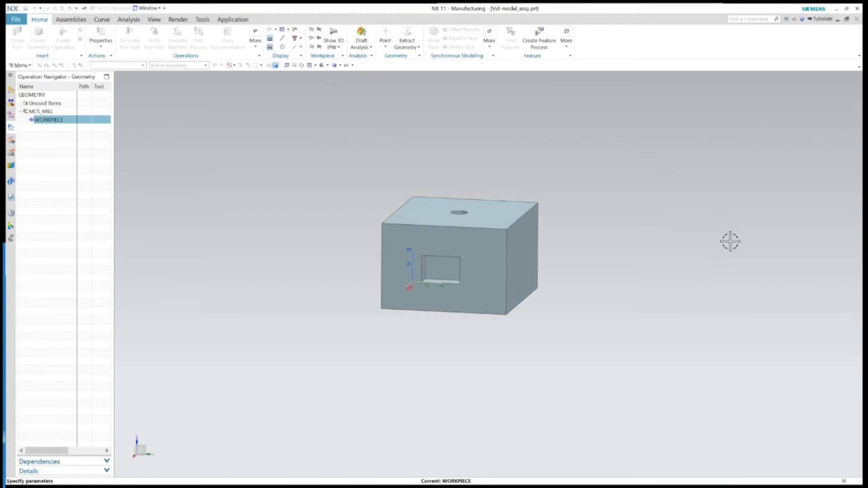
pyautogui.moveTo(459, 253); pyautogui.dragTo(456, 274, button='middle')
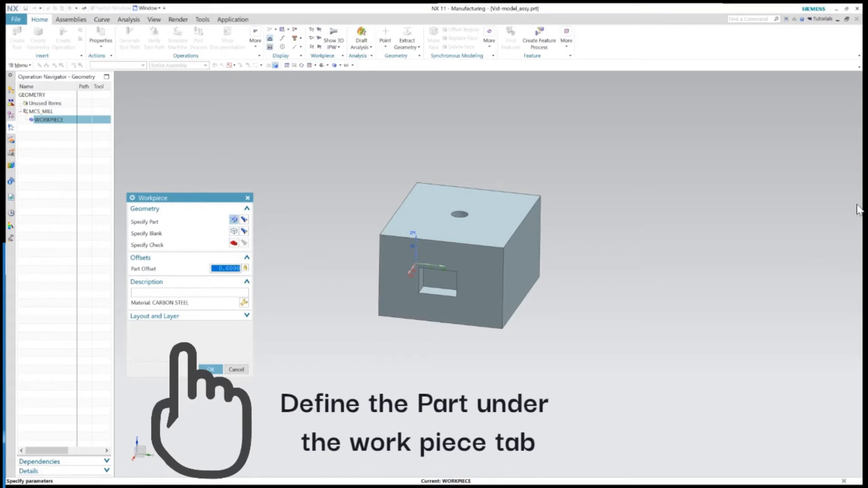
pyautogui.click(244, 220)
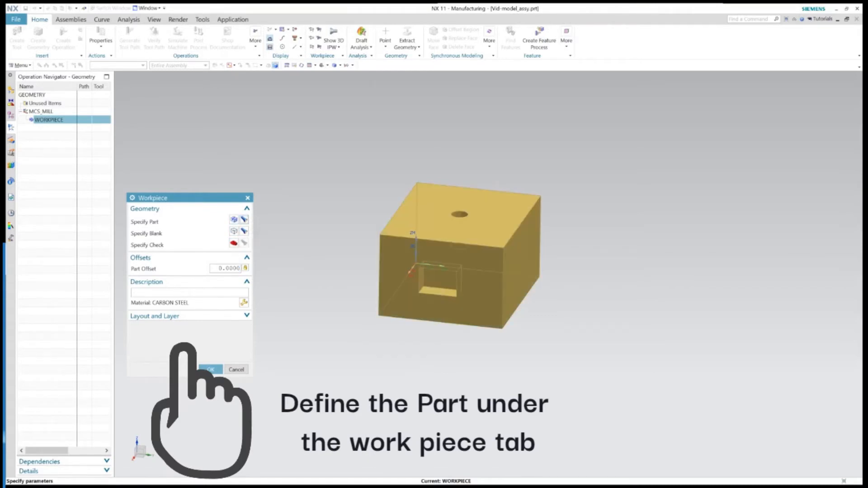
pyautogui.moveTo(343, 271)
pyautogui.mouseDown(button='middle')
pyautogui.moveTo(345, 204)
pyautogui.moveTo(345, 272)
pyautogui.mouseUp(button='middle')
pyautogui.click(244, 231)
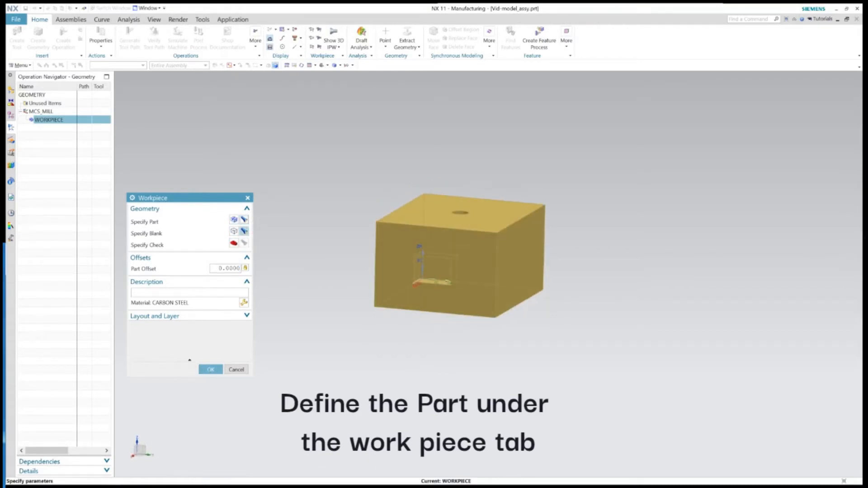
pyautogui.moveTo(343, 272); pyautogui.dragTo(354, 301, button='middle')
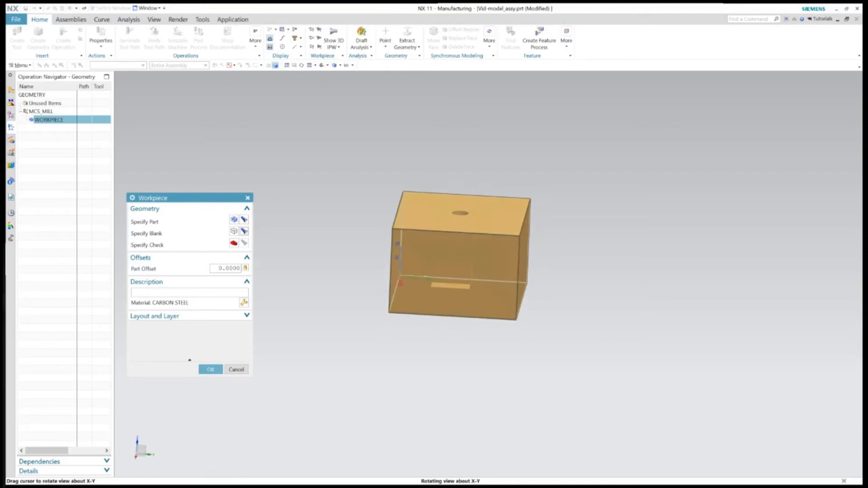
pyautogui.middleClick(816, 431)
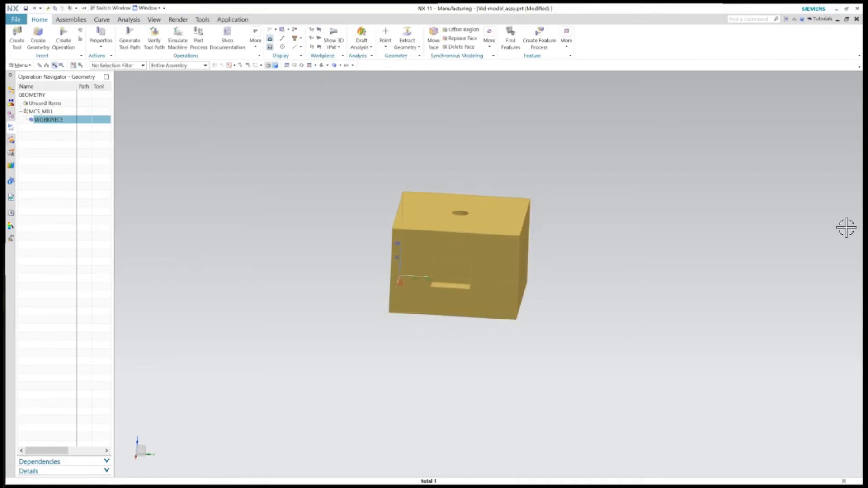
# - Switch to Vid_Mdoel.prt in Modeling and step through the features in its model history
pyautogui.click(147, 8)
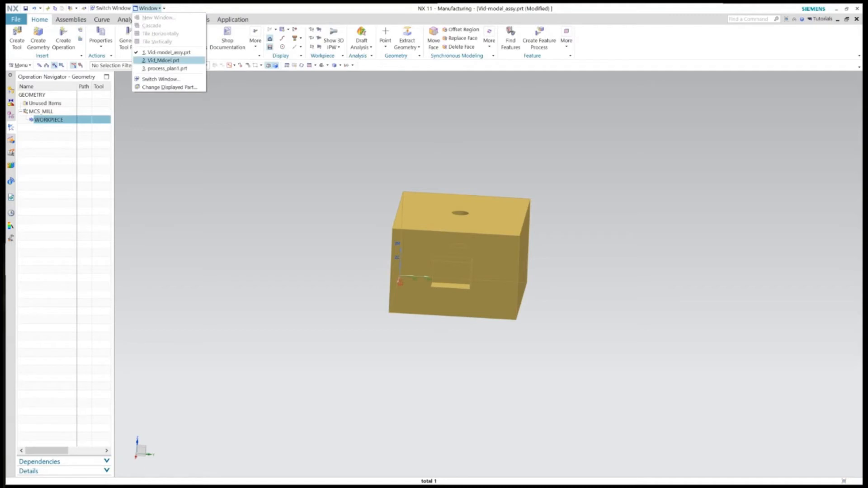
pyautogui.click(163, 60)
pyautogui.hotkey('ctrl', 'm')
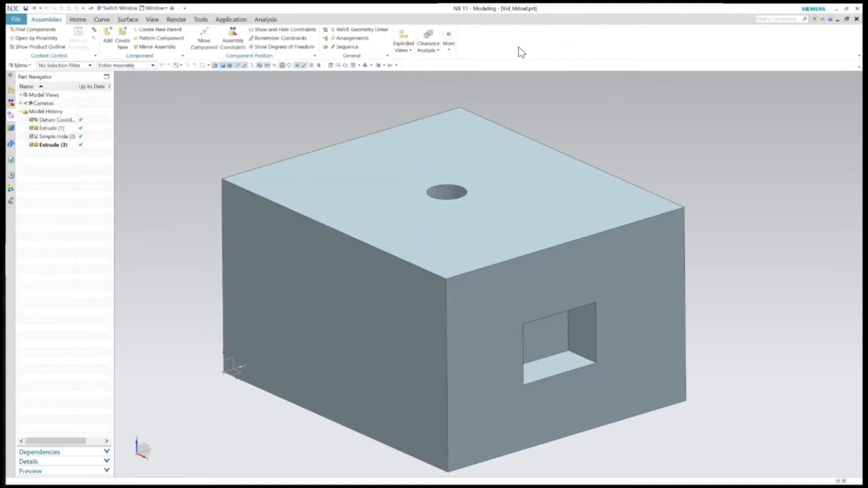
pyautogui.press('Up')
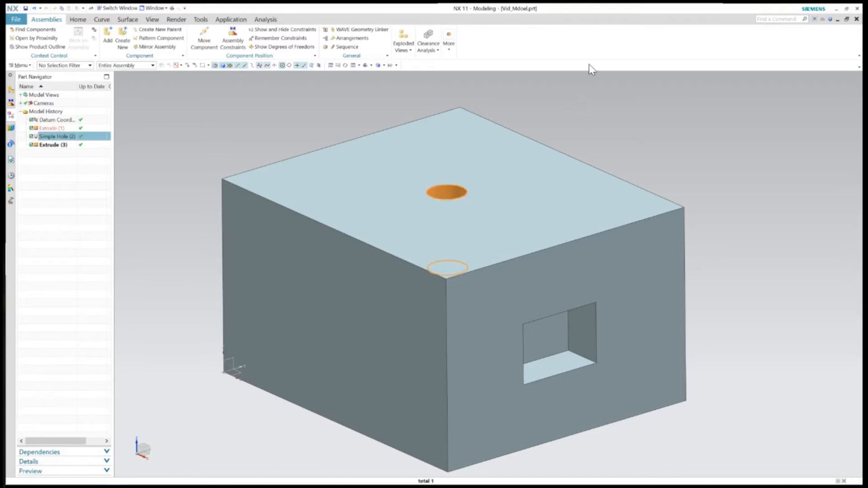
pyautogui.press('Up')
pyautogui.press('Up')
pyautogui.press('Escape')
pyautogui.press('Down')
pyautogui.press('Down')
pyautogui.press('Down')
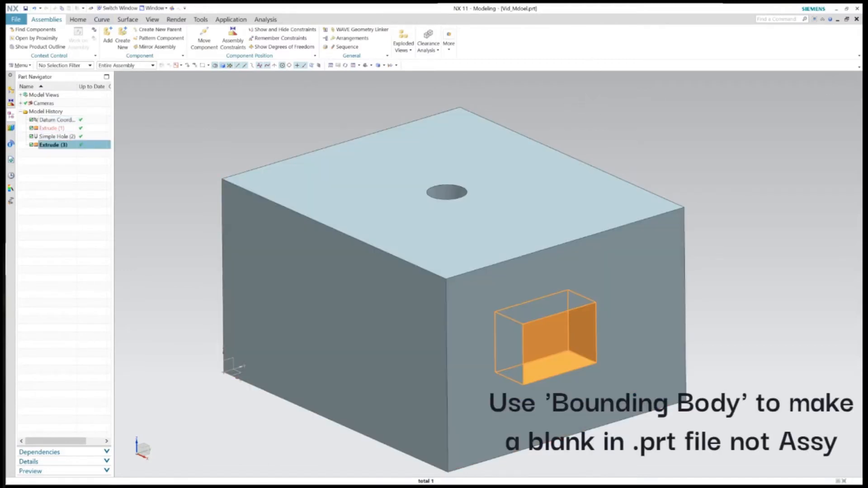
# - Create a Block-type Bounding Body around the part's solid, using the WCS as orientation reference
pyautogui.click(77, 19)
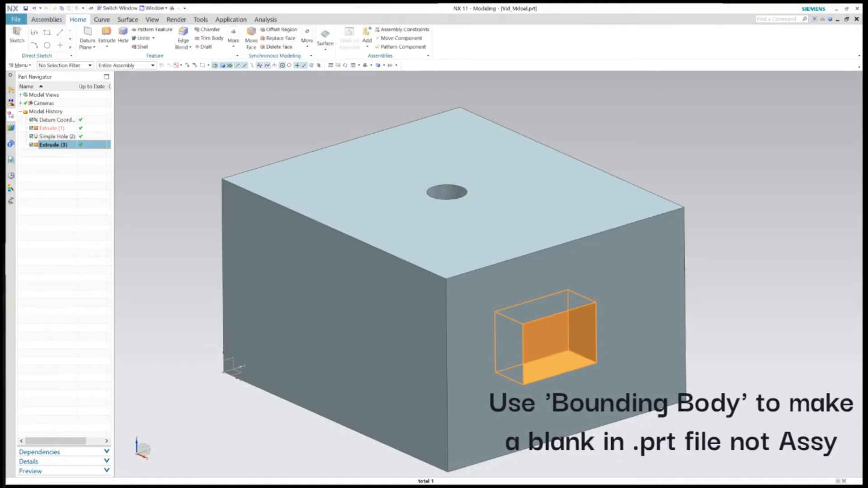
pyautogui.click(233, 37)
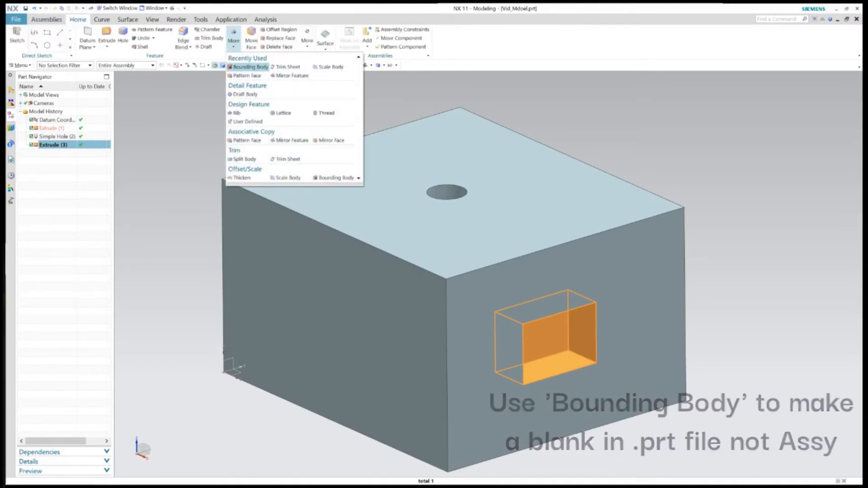
pyautogui.click(250, 66)
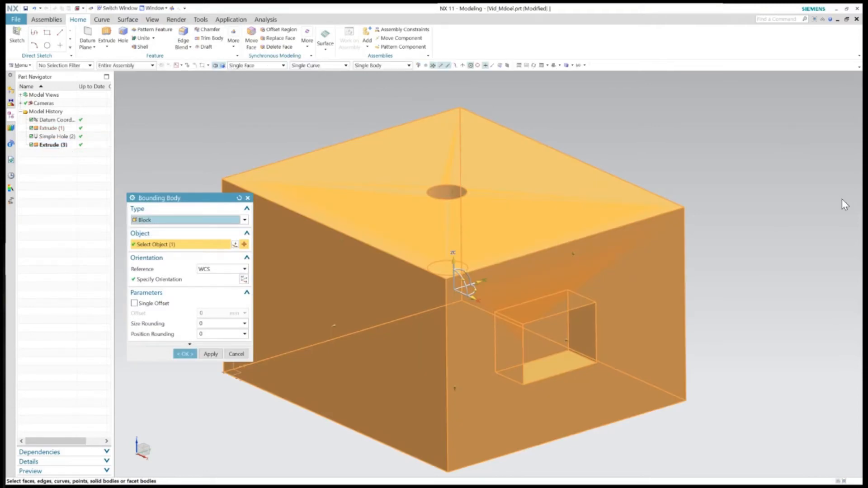
pyautogui.middleClick(782, 404)
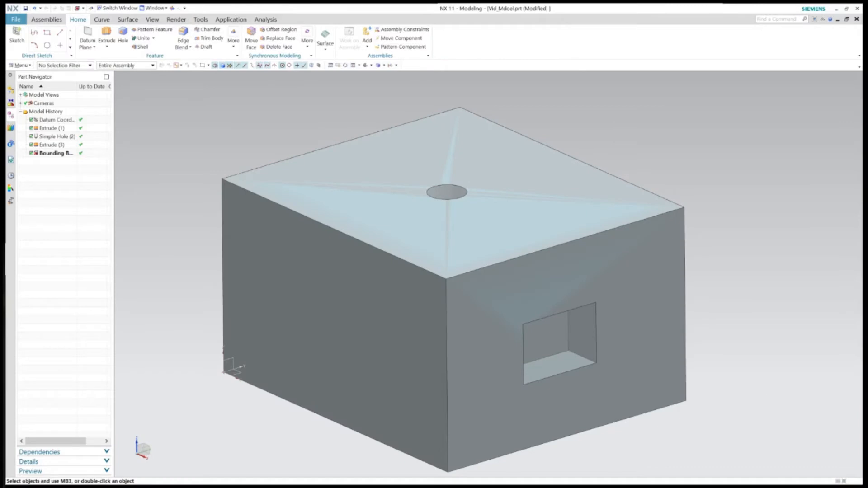
# - Return to Vid-model_assy.prt and activate the Manufacturing application
pyautogui.click(153, 7)
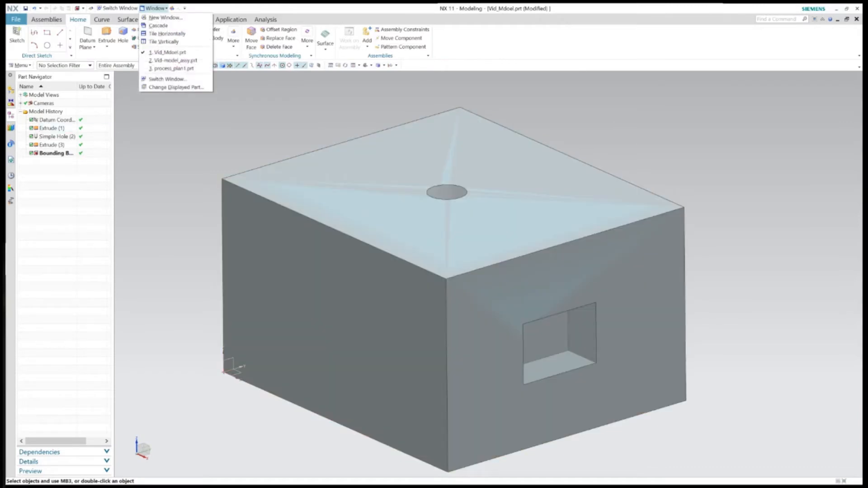
pyautogui.click(176, 60)
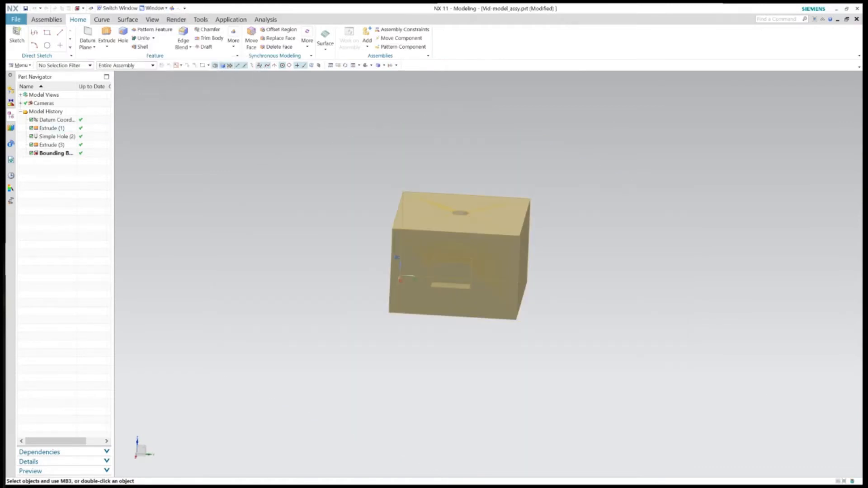
pyautogui.hotkey('ctrl', 'alt', 'm')
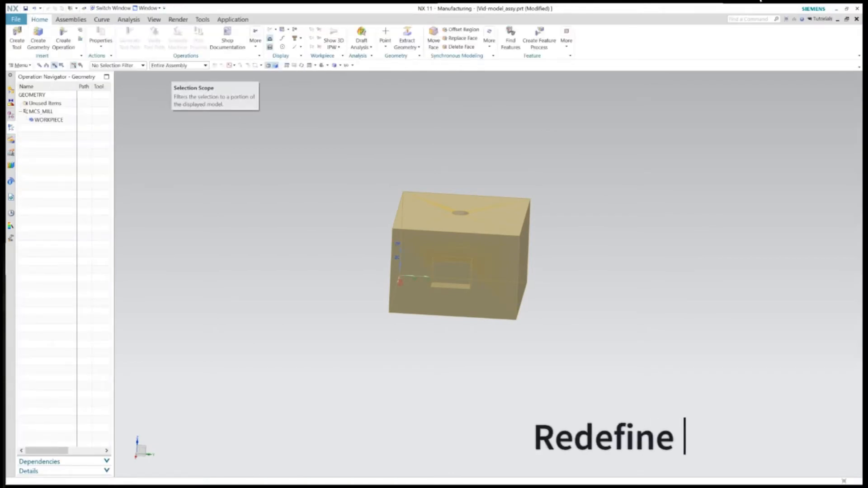
# - Redefine the WORKPIECE blank with type Geometry, selecting the bounding block's solid body in the Vid_Mdoel component
pyautogui.rightClick(50, 119)
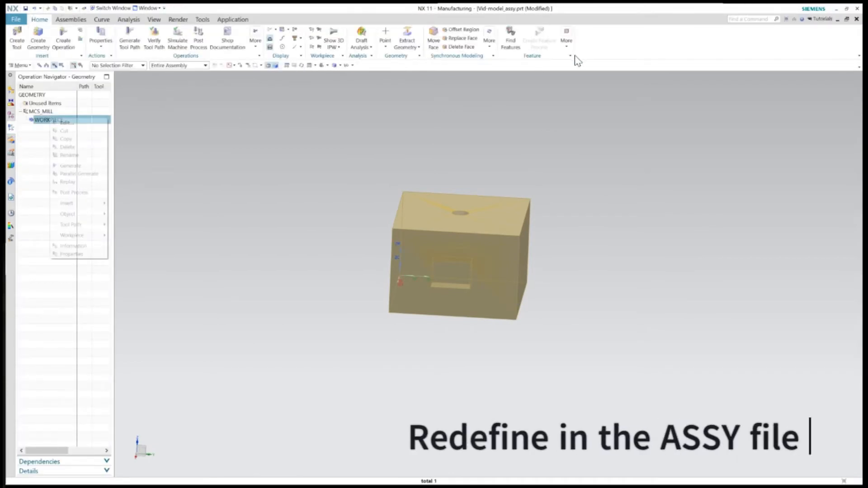
pyautogui.press('Return')
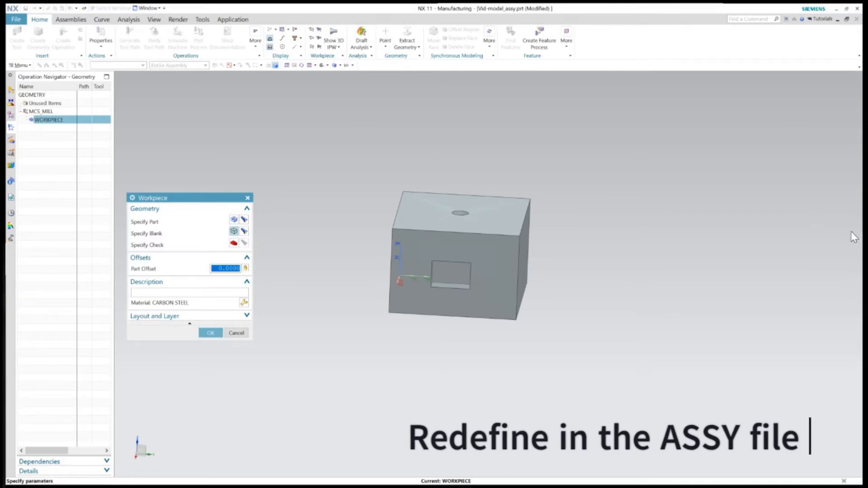
pyautogui.click(234, 231)
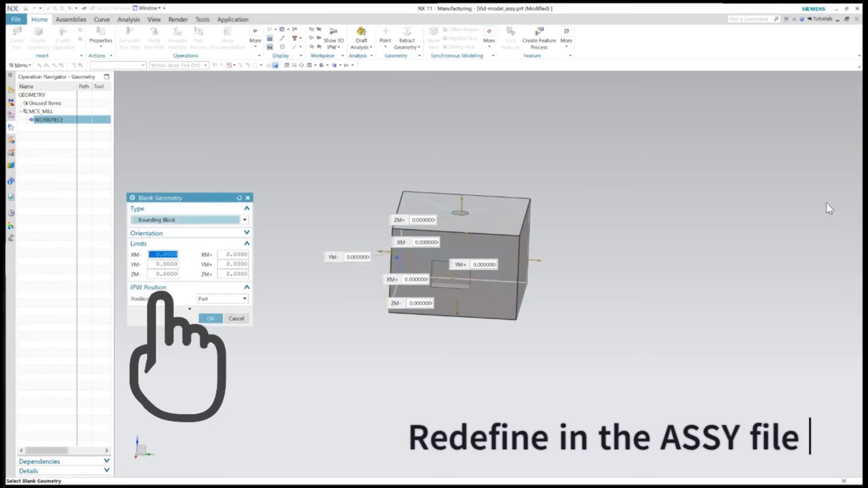
pyautogui.click(189, 220)
pyautogui.click(150, 230)
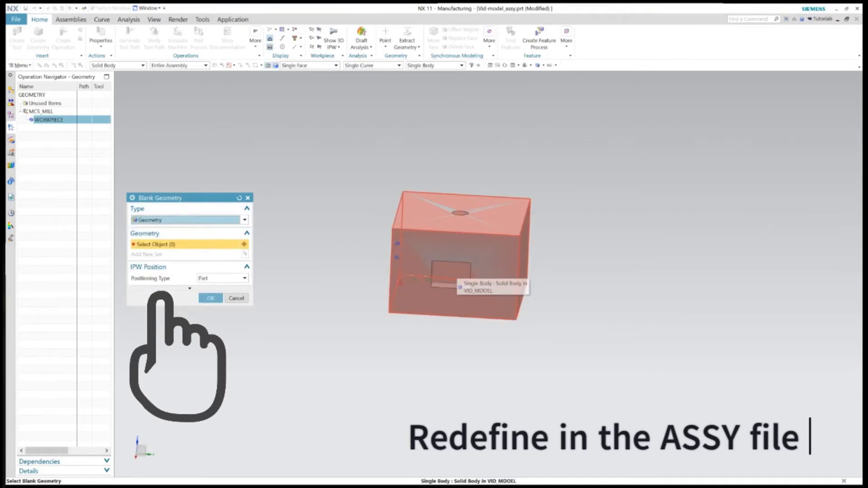
pyautogui.click(456, 272)
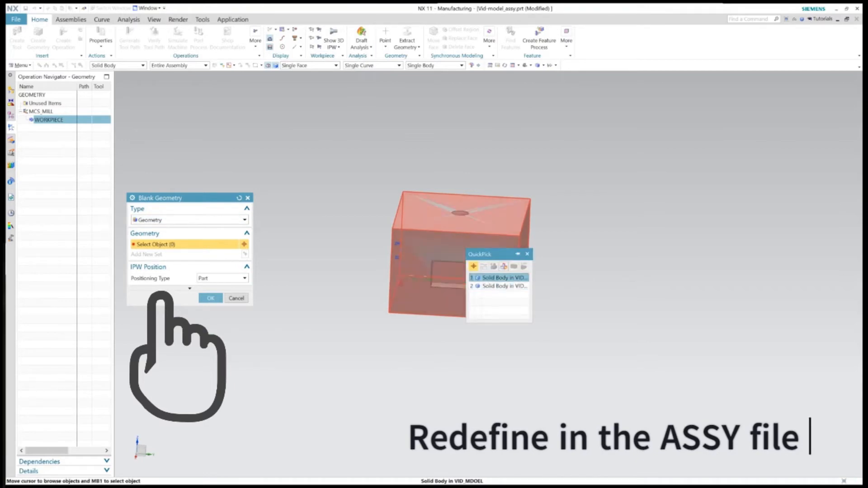
pyautogui.click(498, 277)
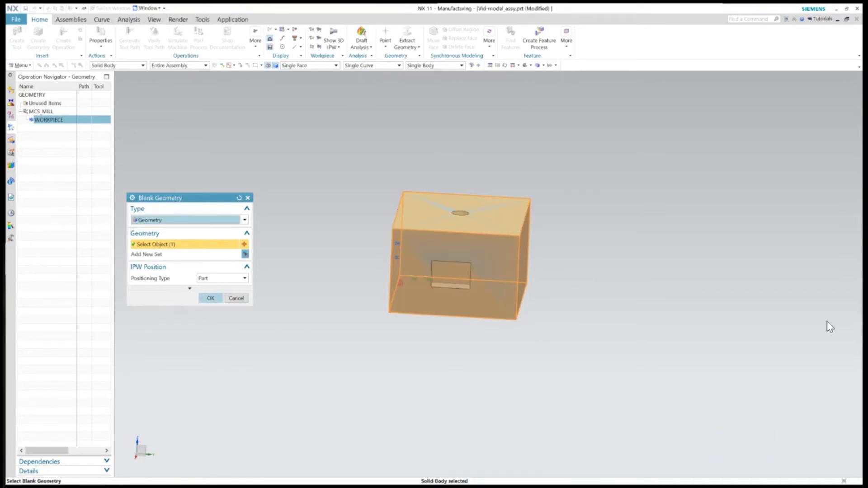
pyautogui.middleClick(806, 325)
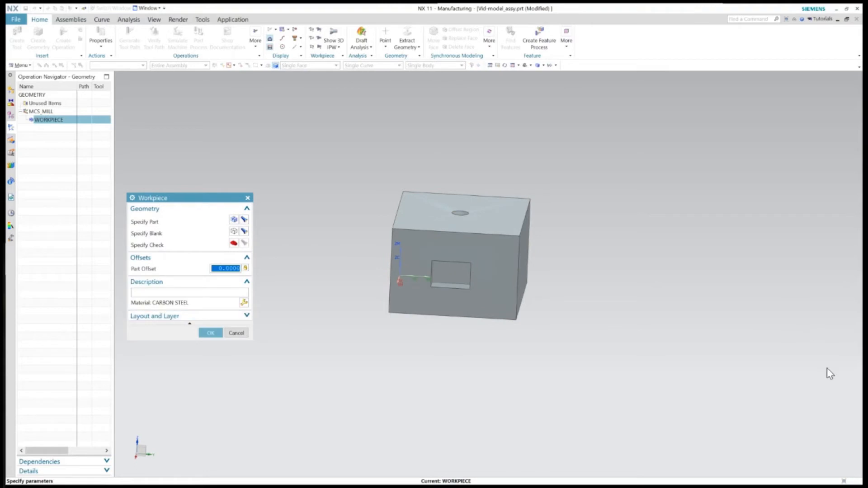
pyautogui.middleClick(826, 383)
# - Create a new Machining Line Planner file process_plan2.prt from the Process Plan template in millimetres
pyautogui.moveTo(825, 384); pyautogui.dragTo(727, 372, button='middle')
pyautogui.moveTo(521, 261); pyautogui.dragTo(527, 268, button='middle')
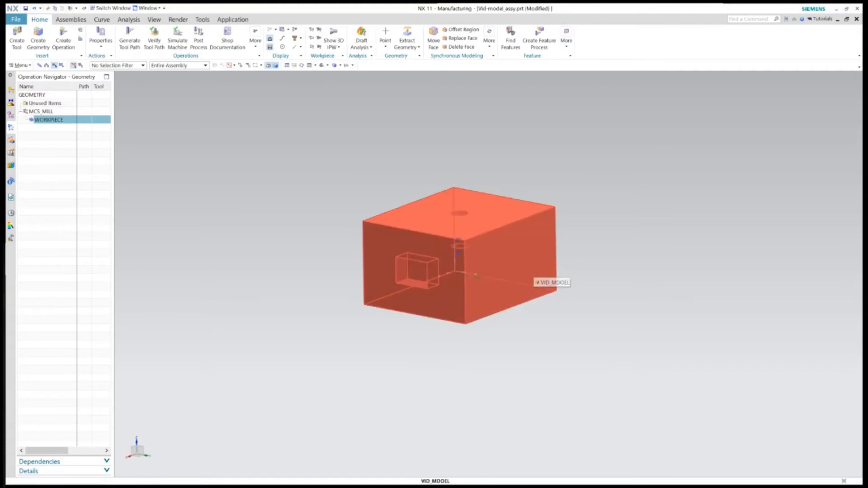
pyautogui.click(15, 20)
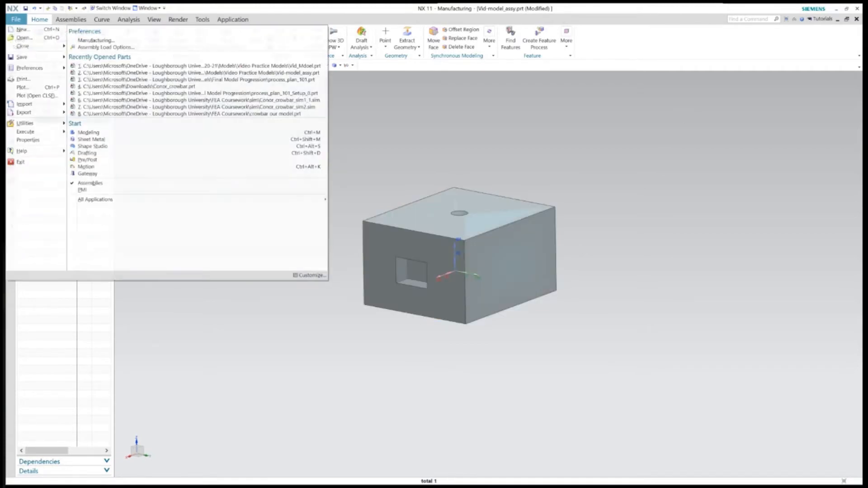
pyautogui.click(22, 29)
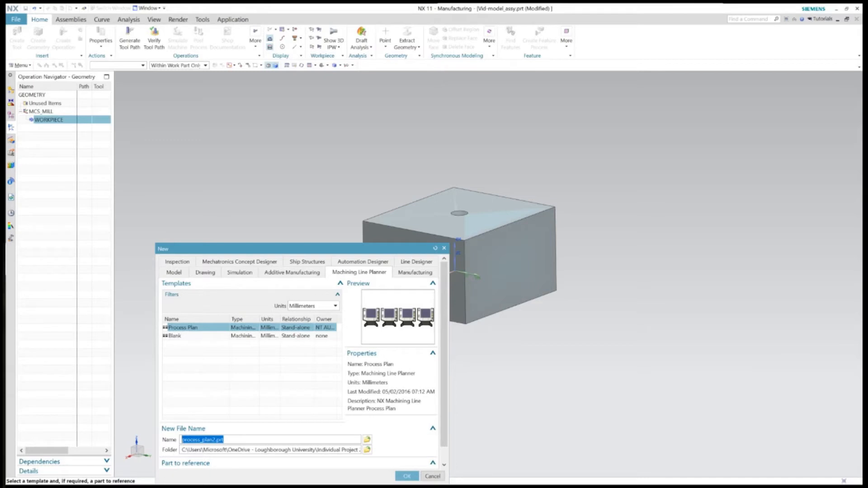
pyautogui.click(406, 476)
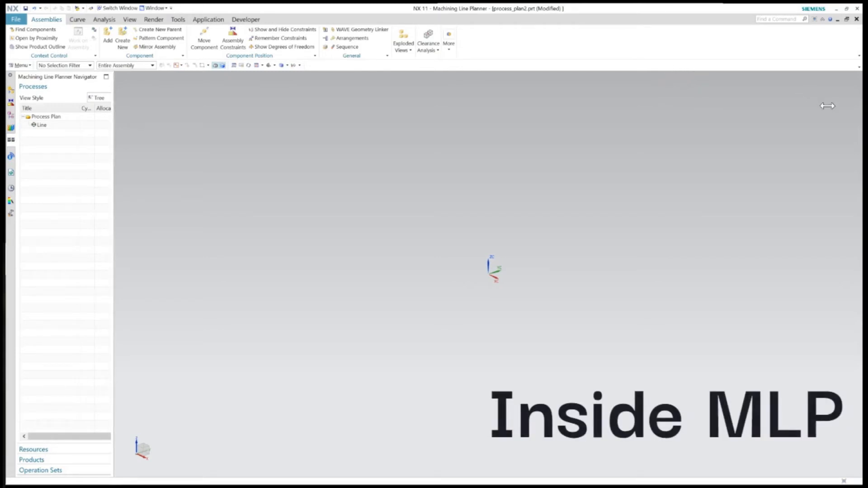
# - Widen the Machining Line Planner Navigator and load Vid-model_assy as the initial process plan
pyautogui.moveTo(113, 106); pyautogui.dragTo(219, 106)
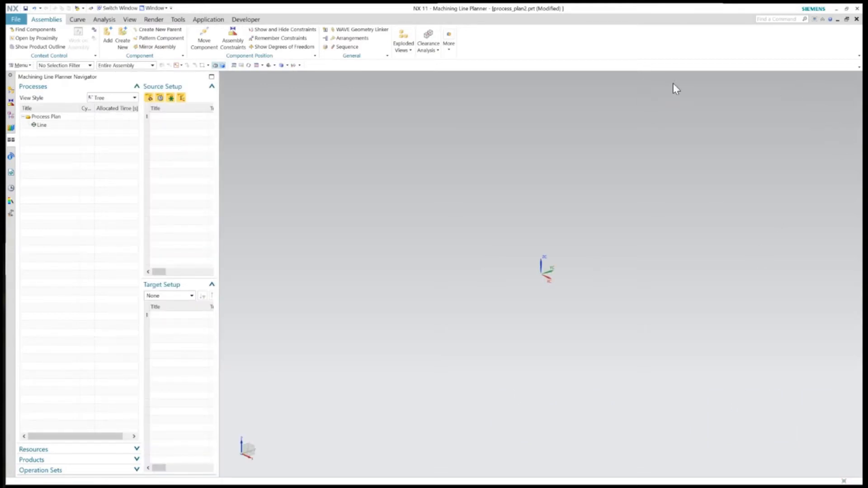
pyautogui.rightClick(53, 116)
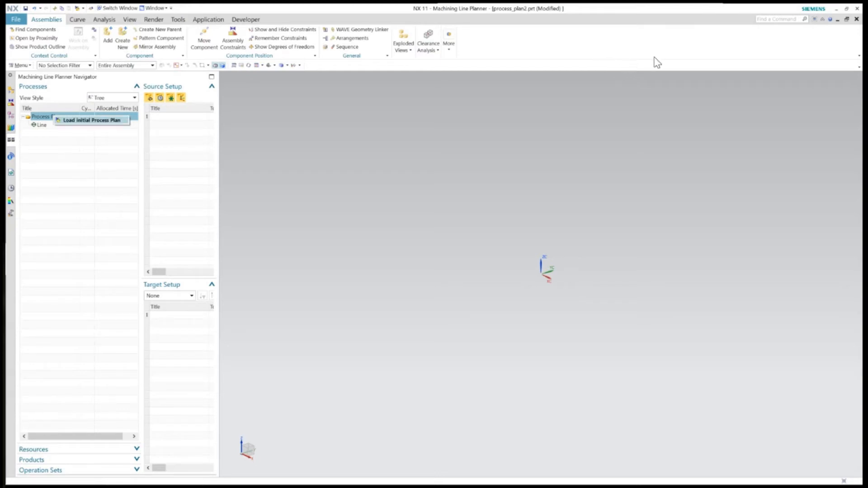
pyautogui.press('Return')
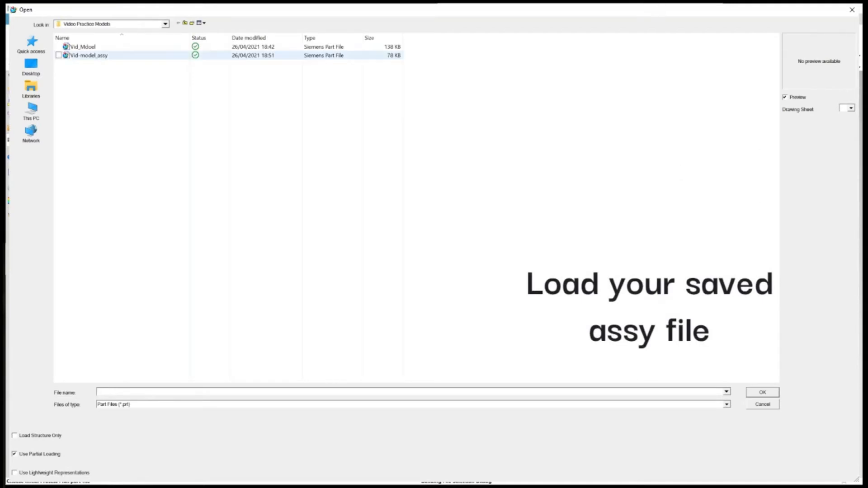
pyautogui.click(100, 56)
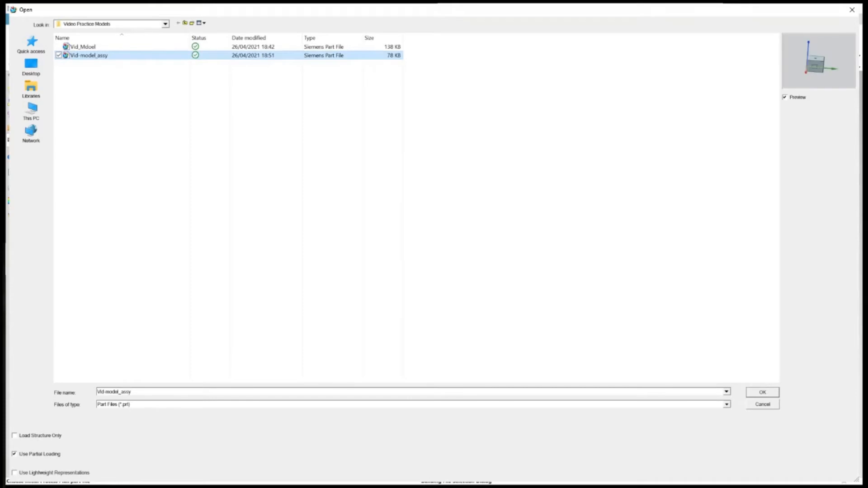
pyautogui.click(762, 393)
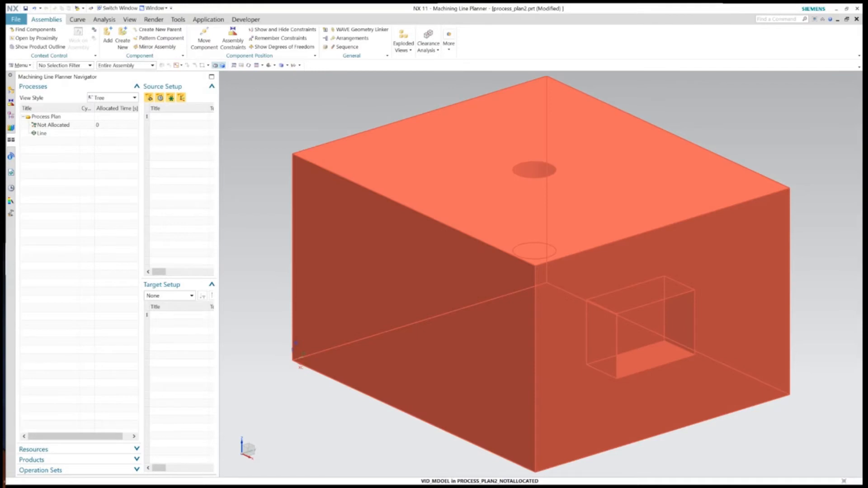
# - Add a setup to the Line node of the process plan and locate its part in the graphics view
pyautogui.scroll(-3, 570, 186)
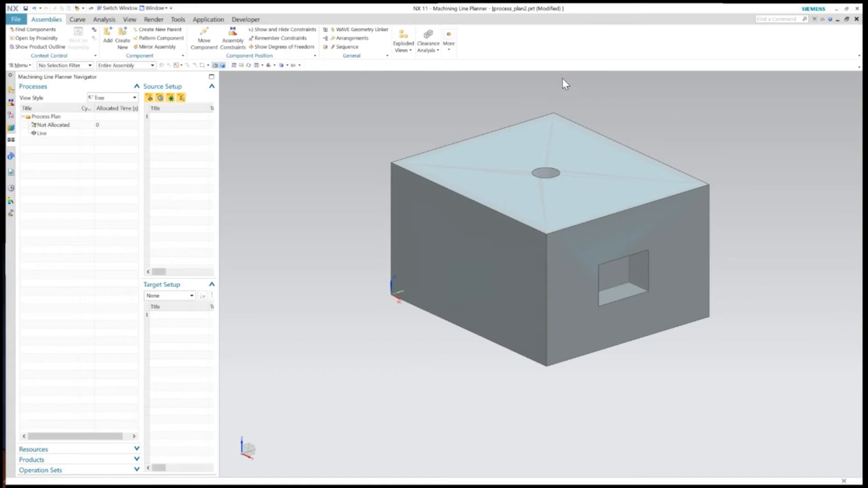
pyautogui.rightClick(49, 134)
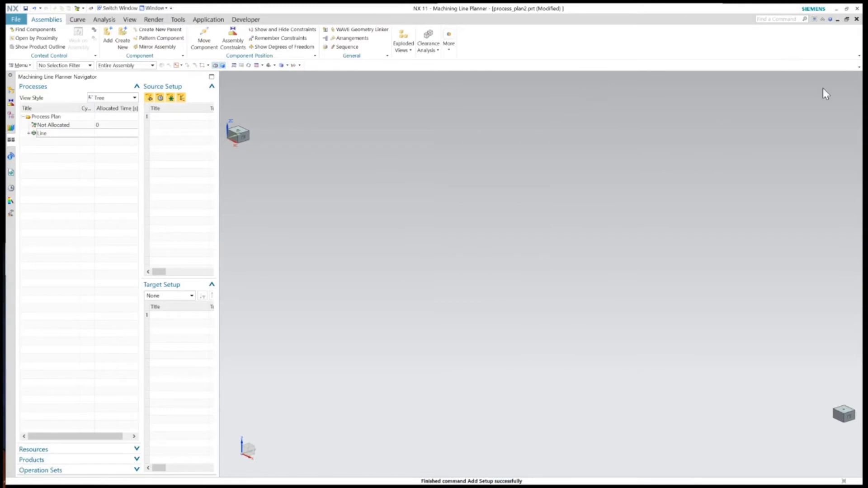
pyautogui.scroll(-2, 859, 434)
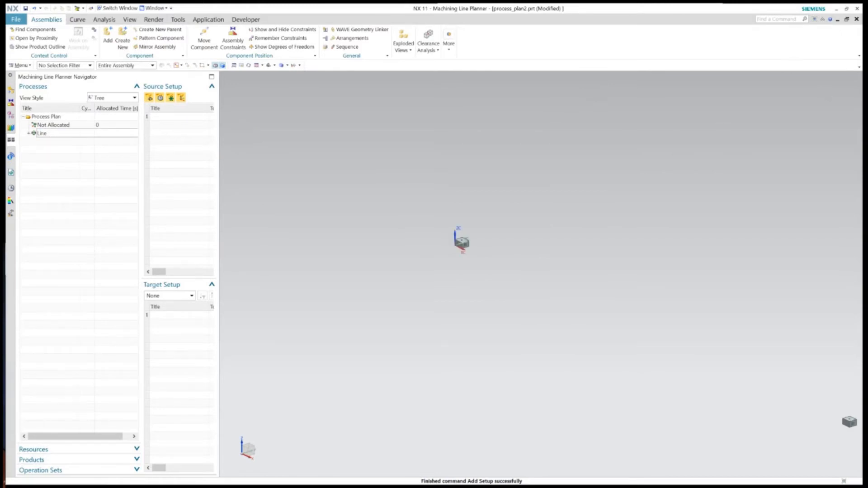
pyautogui.click(445, 265)
pyautogui.click(704, 338)
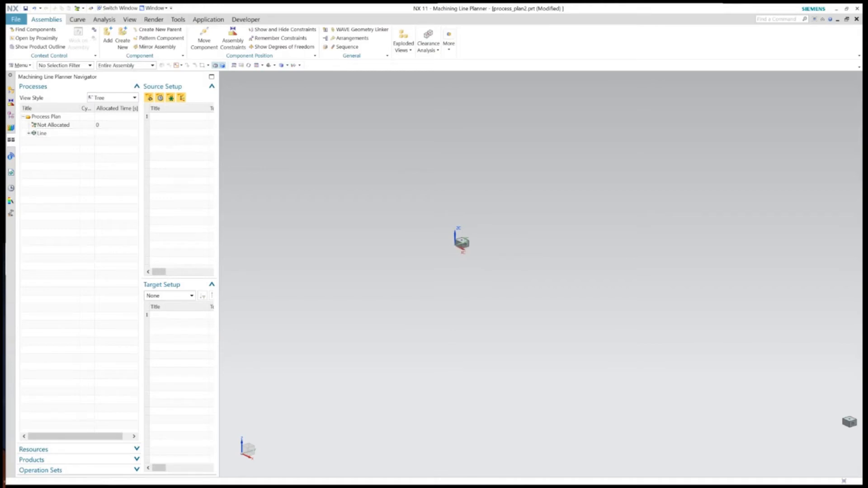
pyautogui.keyDown('shift'); pyautogui.moveTo(704, 338); pyautogui.dragTo(483, 215, button='middle'); pyautogui.keyUp('shift')
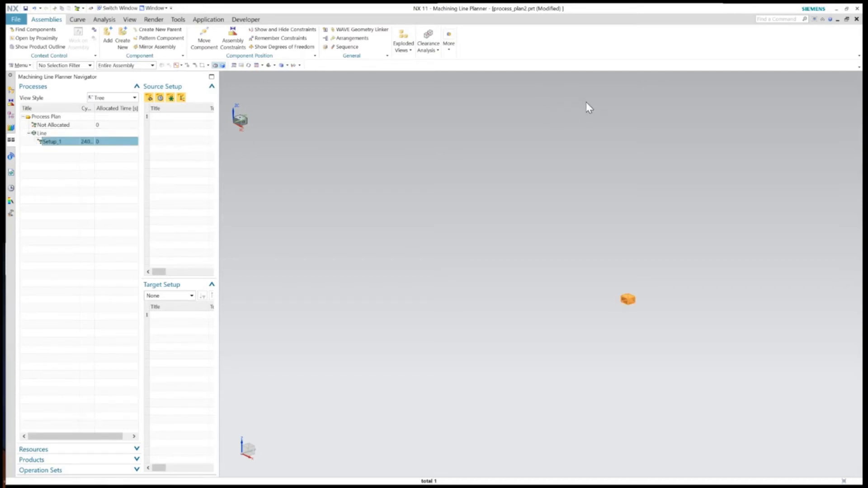
pyautogui.scroll(8, 651, 310)
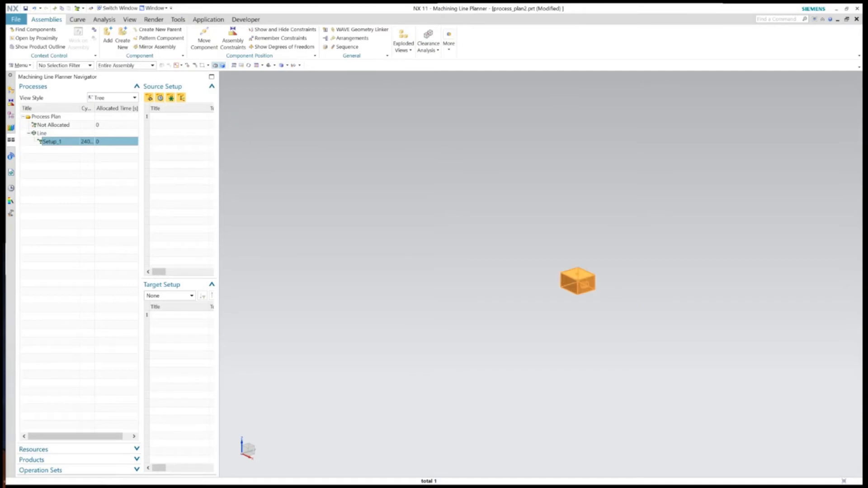
pyautogui.scroll(4, 531, 266)
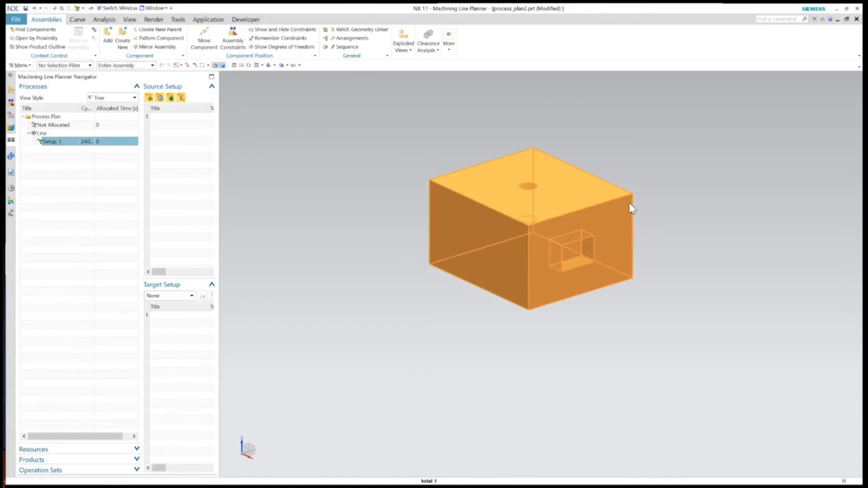
pyautogui.press('Escape')
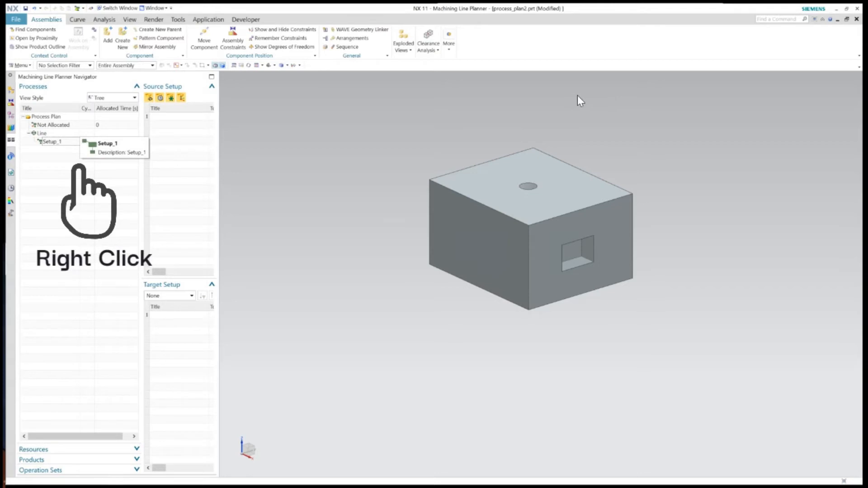
# - Open Setup_1 with Manufacturing and check the WORKPIECE geometry under MCS
pyautogui.rightClick(55, 144)
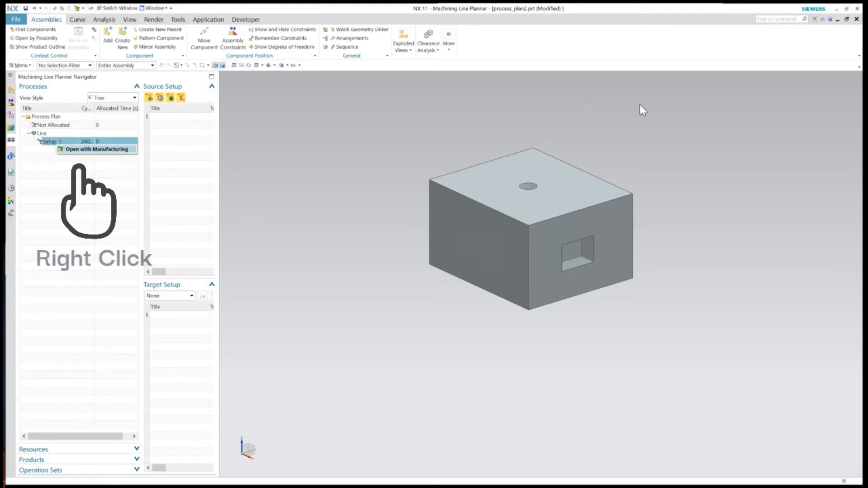
pyautogui.click(96, 149)
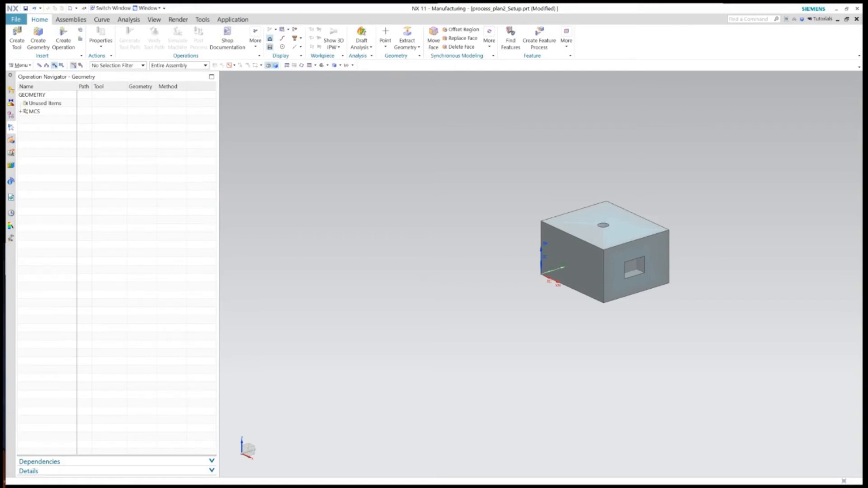
pyautogui.keyDown('shift'); pyautogui.moveTo(605, 254); pyautogui.dragTo(499, 285, button='middle'); pyautogui.keyUp('shift')
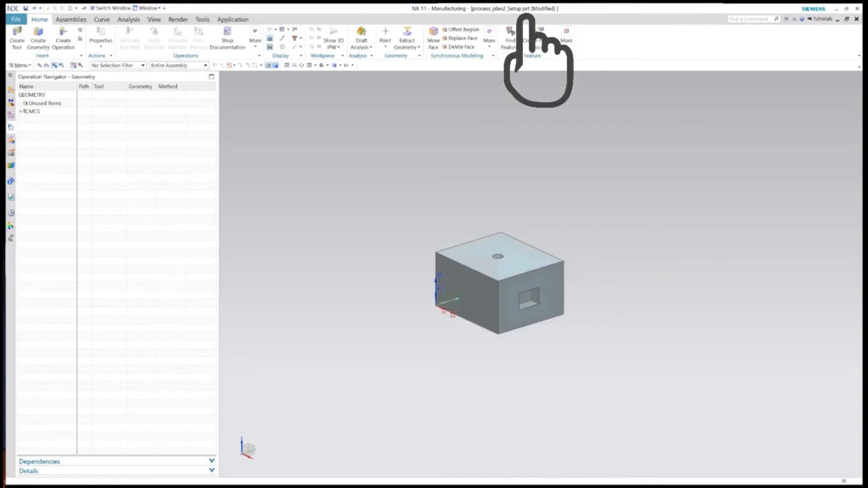
pyautogui.scroll(5, 478, 314)
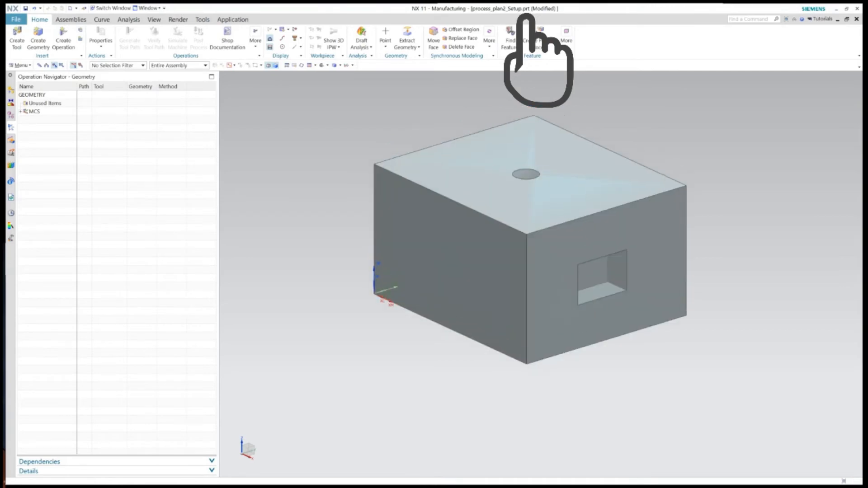
pyautogui.keyDown('shift'); pyautogui.moveTo(497, 271); pyautogui.dragTo(500, 294, button='middle'); pyautogui.keyUp('shift')
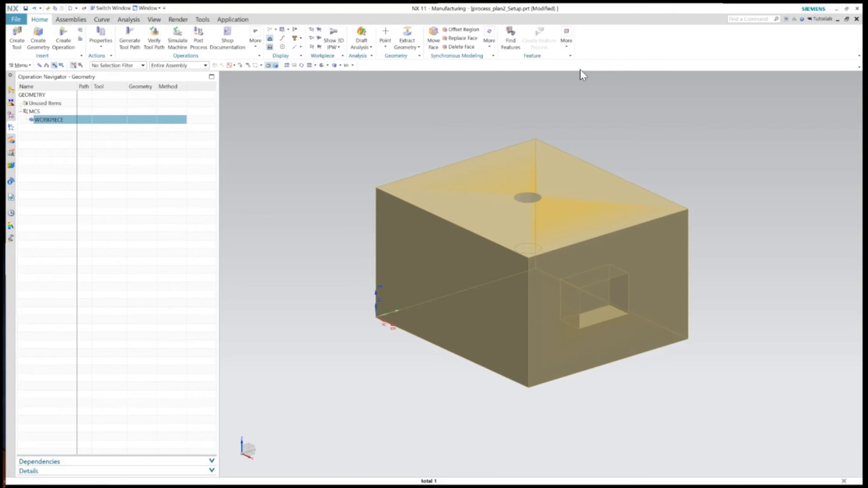
pyautogui.press('Escape')
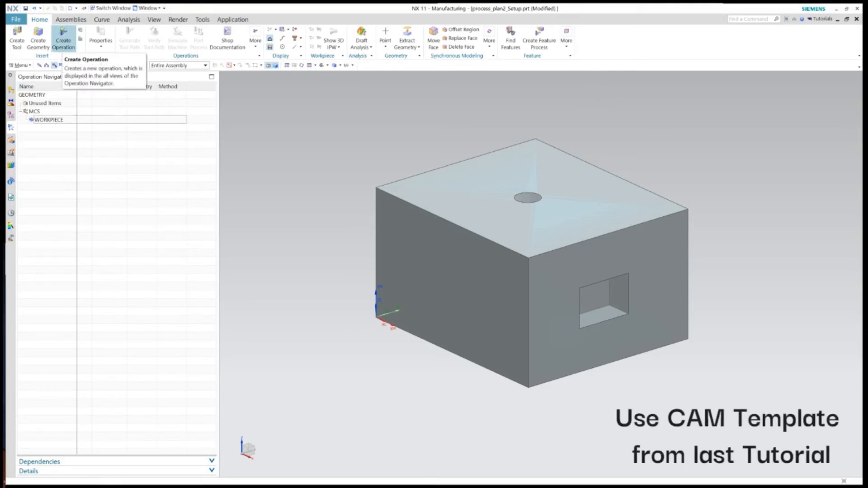
# - Begin a new geometry group of type Tapping_M10 with the TAPPED_HOLE_M10 subtype
pyautogui.click(63, 40)
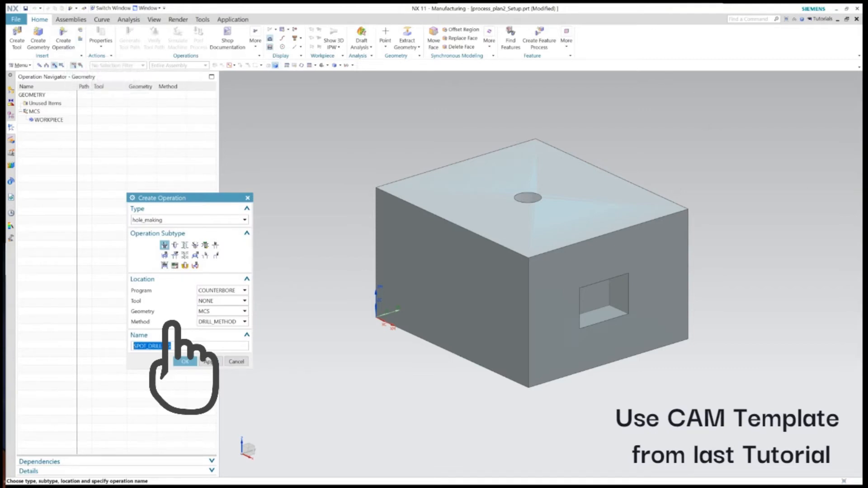
pyautogui.click(247, 198)
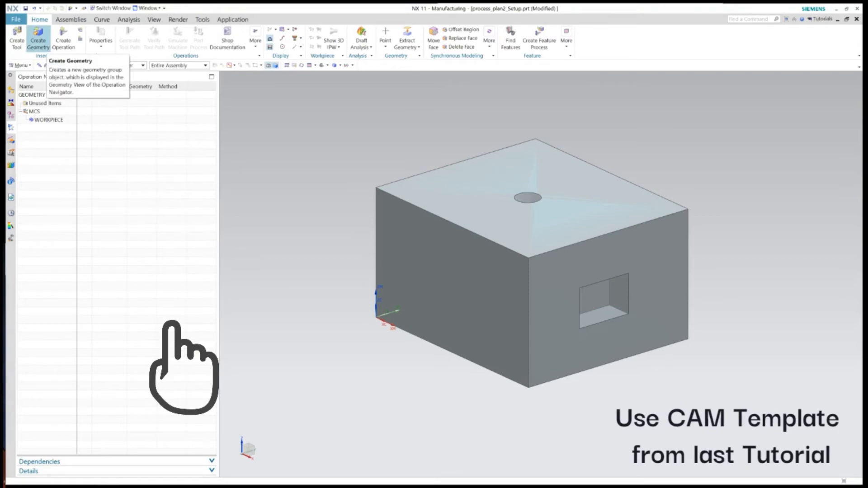
pyautogui.click(38, 37)
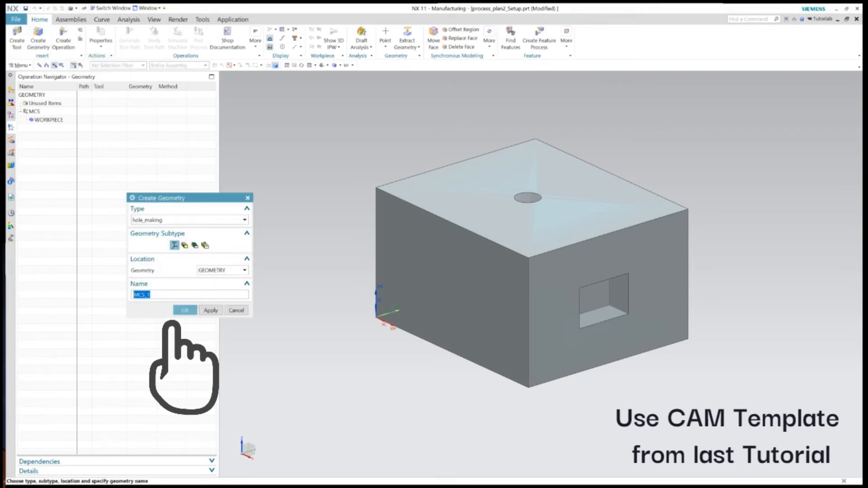
pyautogui.click(213, 220)
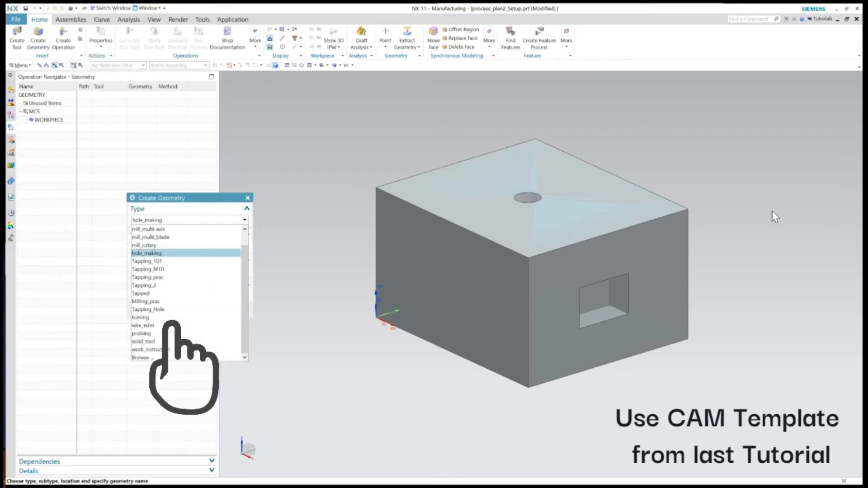
pyautogui.press('Down')
pyautogui.press('Down')
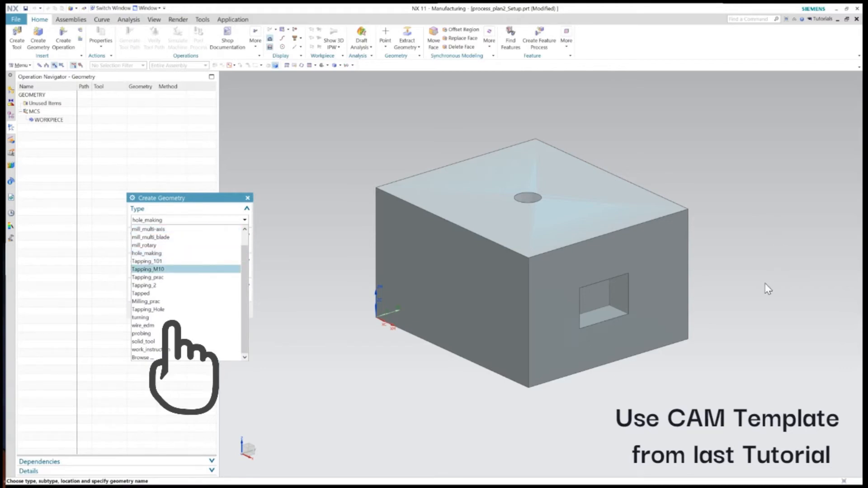
pyautogui.press('Return')
pyautogui.click(194, 245)
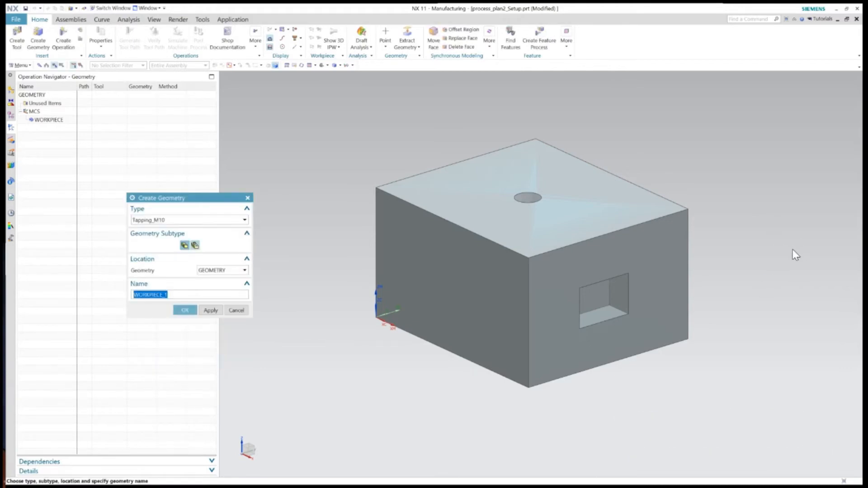
# - Place TAPPED_HOLE_M10 under WORKPIECE and assign the round through hole in the block's upper face as its feature
pyautogui.click(223, 270)
pyautogui.click(213, 268)
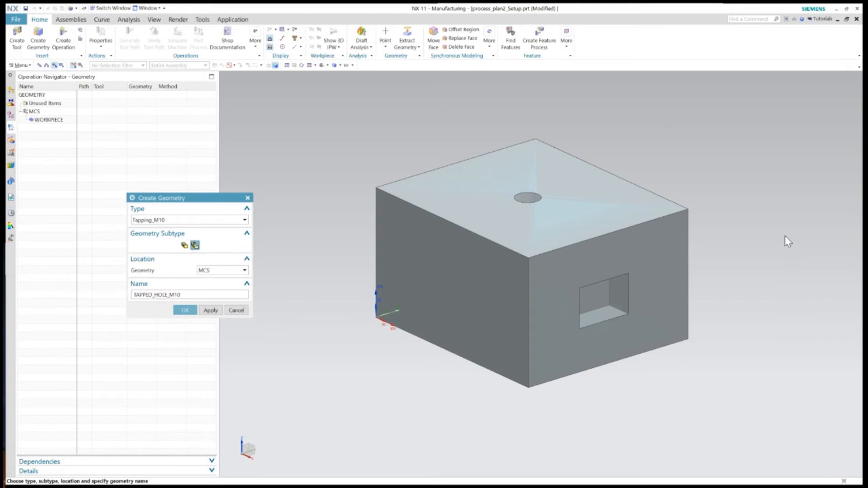
pyautogui.click(244, 270)
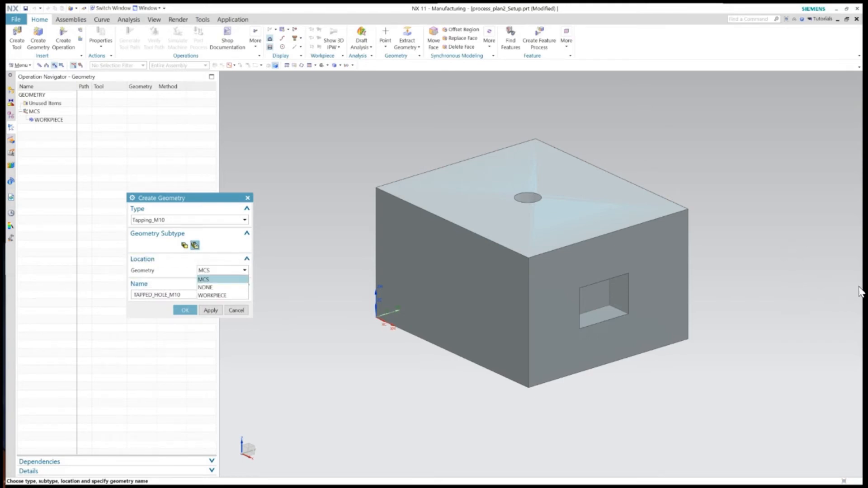
pyautogui.click(212, 296)
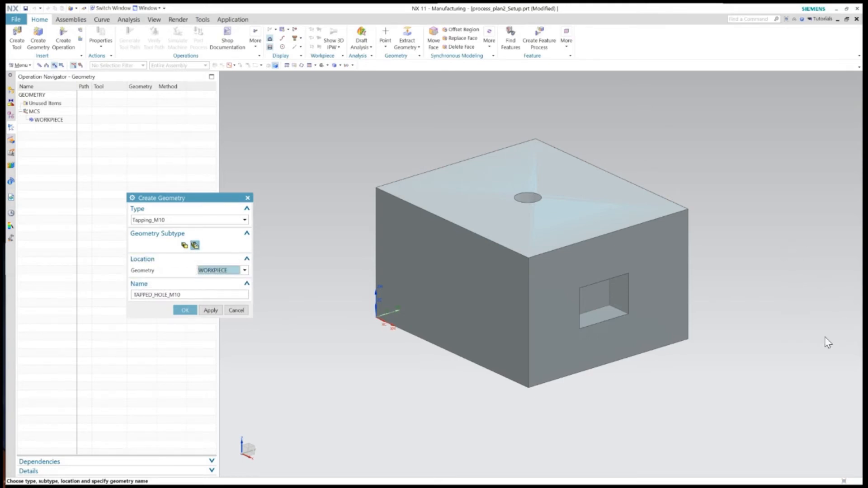
pyautogui.click(185, 310)
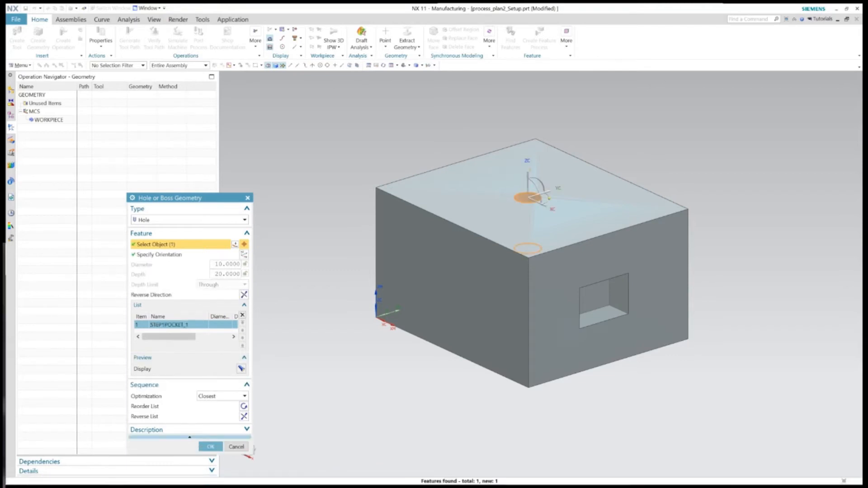
pyautogui.click(211, 447)
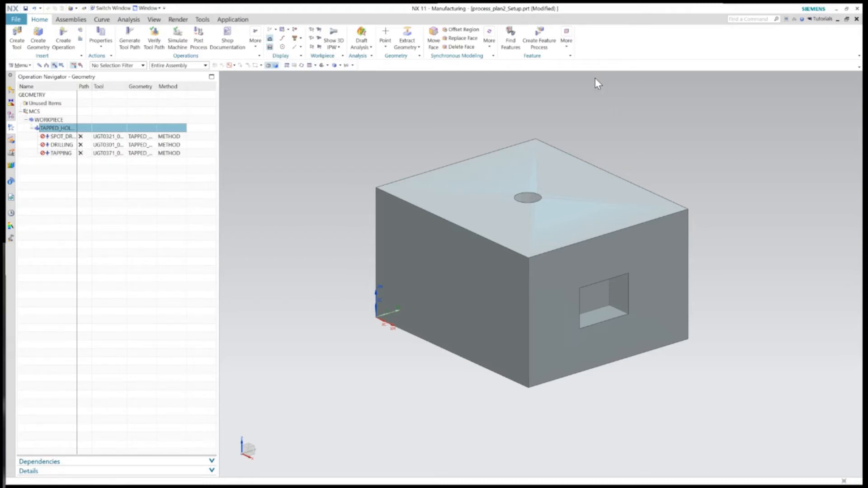
# - Generate and accept the tool paths for all operations under WORKPIECE, and return to process_plan2.prt
pyautogui.click(49, 120)
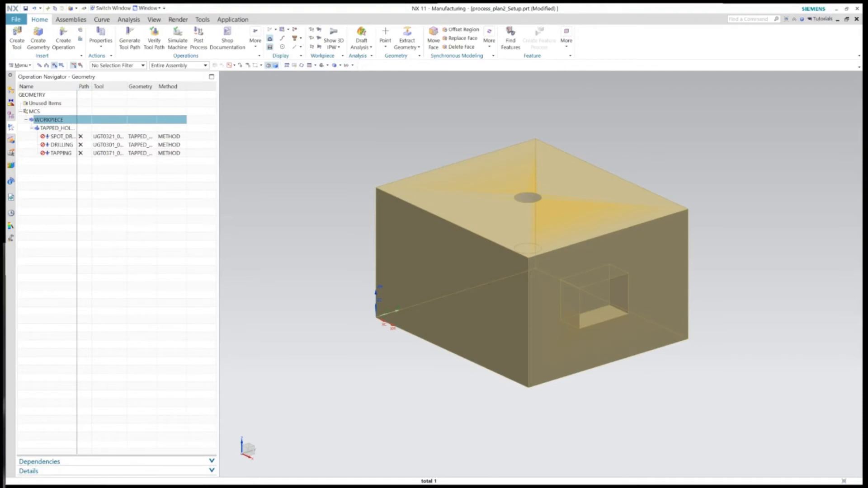
pyautogui.click(129, 38)
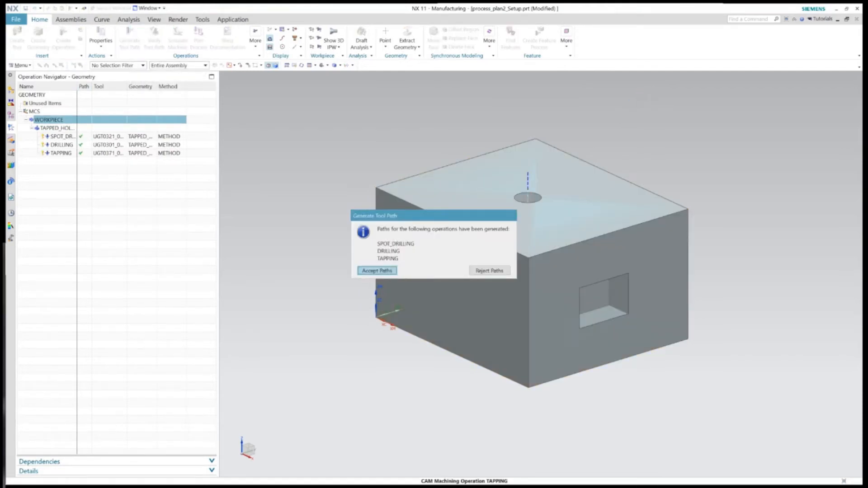
pyautogui.click(377, 270)
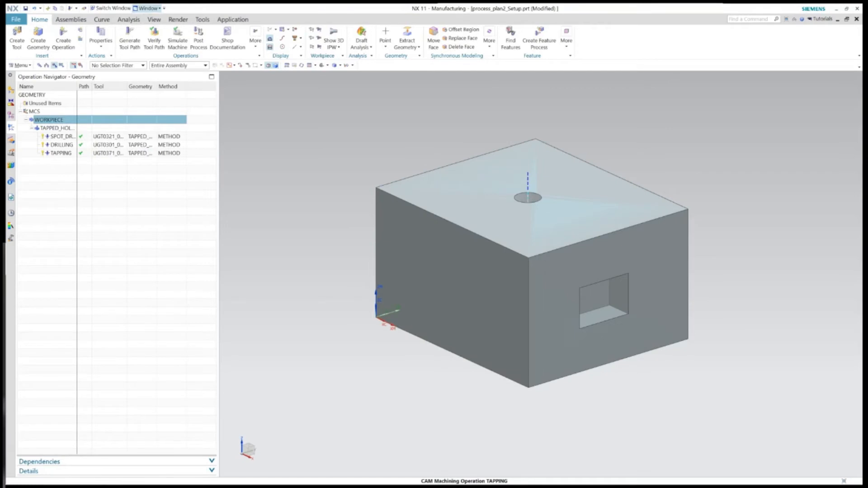
pyautogui.click(148, 8)
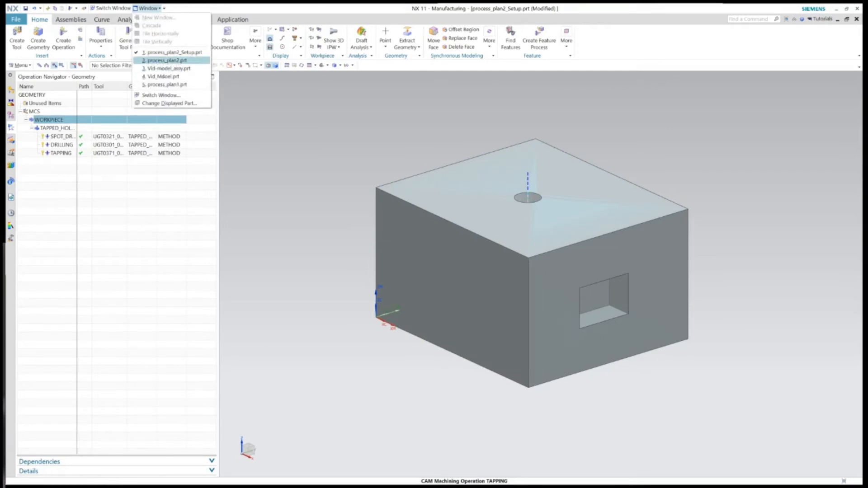
pyautogui.click(168, 60)
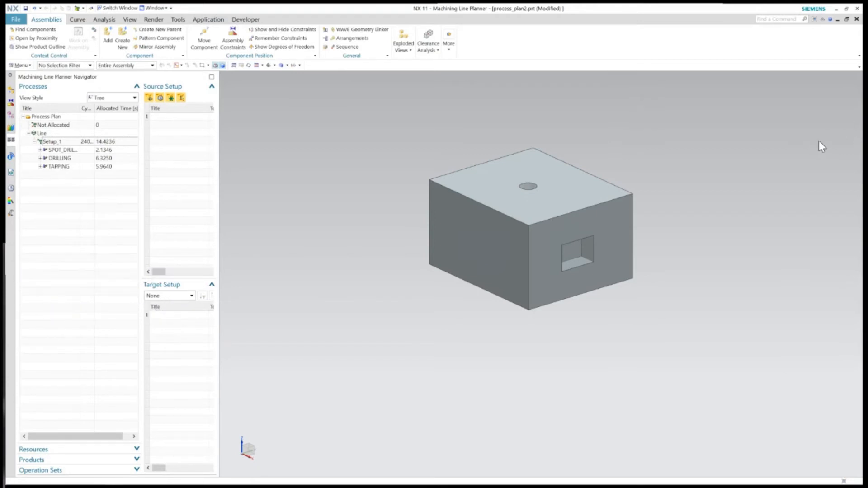
# - Add a second setup to Line in the process plan
pyautogui.moveTo(827, 135); pyautogui.dragTo(817, 58)
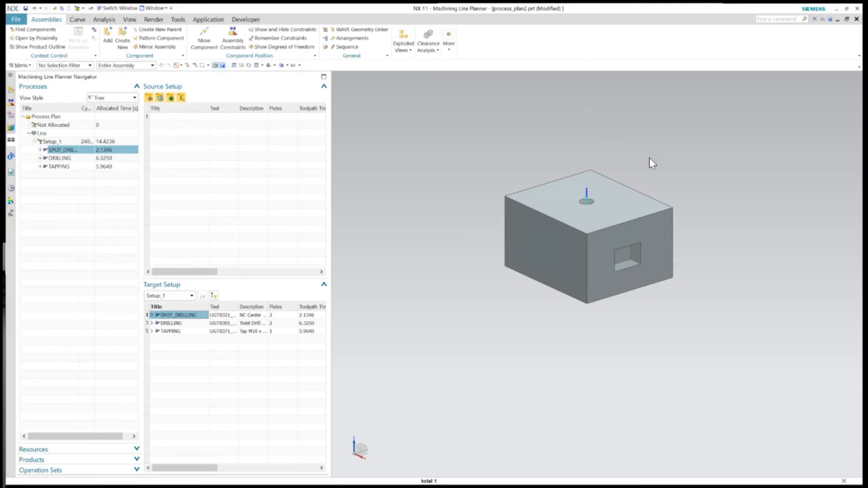
pyautogui.scroll(-10, 702, 288)
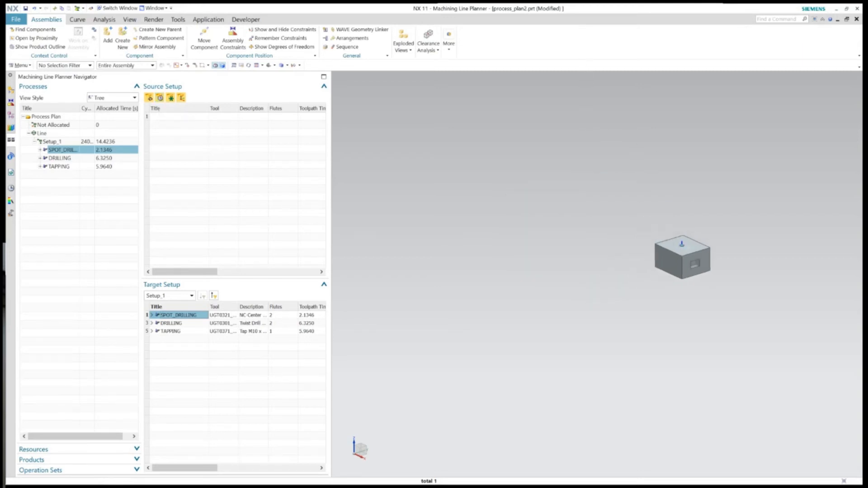
pyautogui.scroll(4, 702, 289)
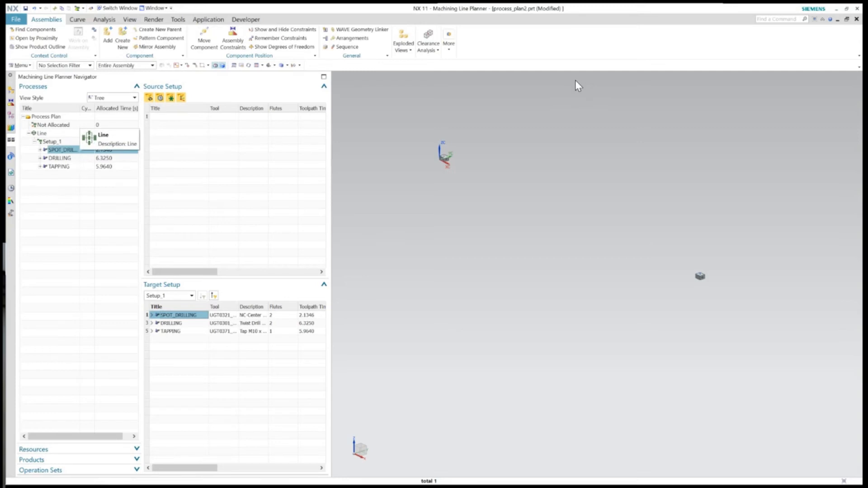
pyautogui.rightClick(51, 134)
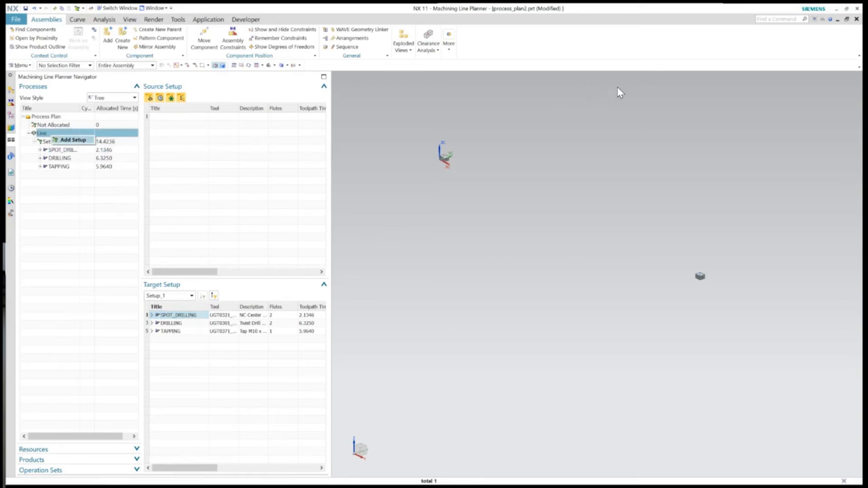
pyautogui.click(73, 139)
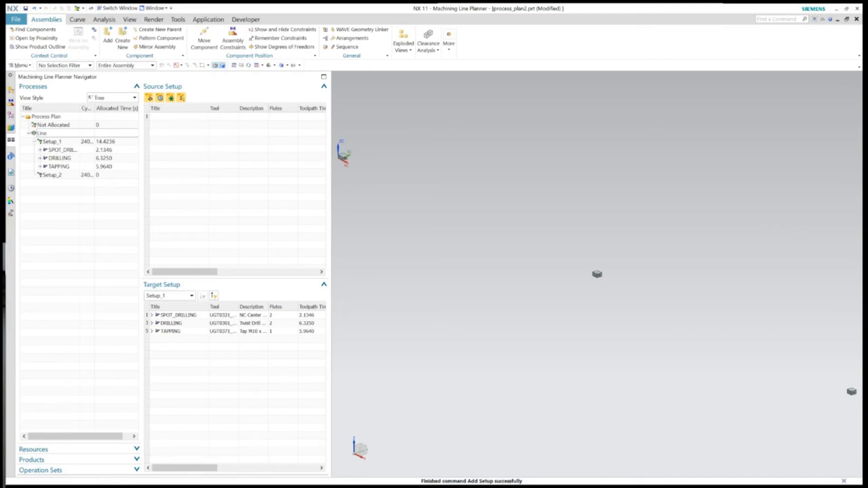
pyautogui.keyDown('shift'); pyautogui.moveTo(597, 274); pyautogui.dragTo(408, 252, button='middle'); pyautogui.keyUp('shift')
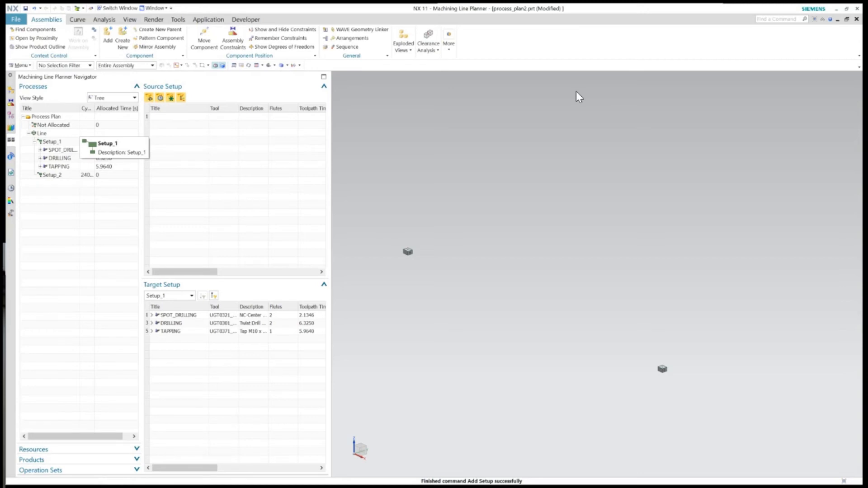
# - Open Setup_1 and verify the WORKPIECE tool paths in 3D Dynamic at animation speed 6, using a bounding block blank with zero limits
pyautogui.doubleClick(52, 142)
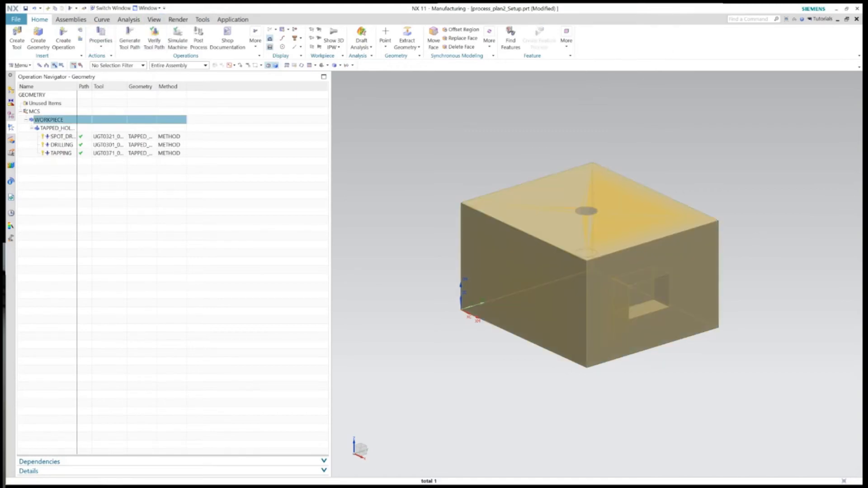
pyautogui.click(154, 39)
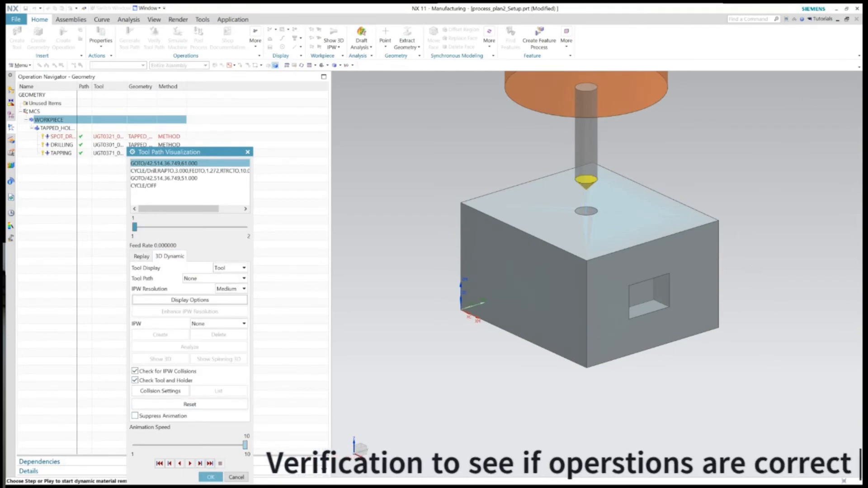
pyautogui.moveTo(245, 445); pyautogui.dragTo(220, 446)
pyautogui.press('Left')
pyautogui.press('Left')
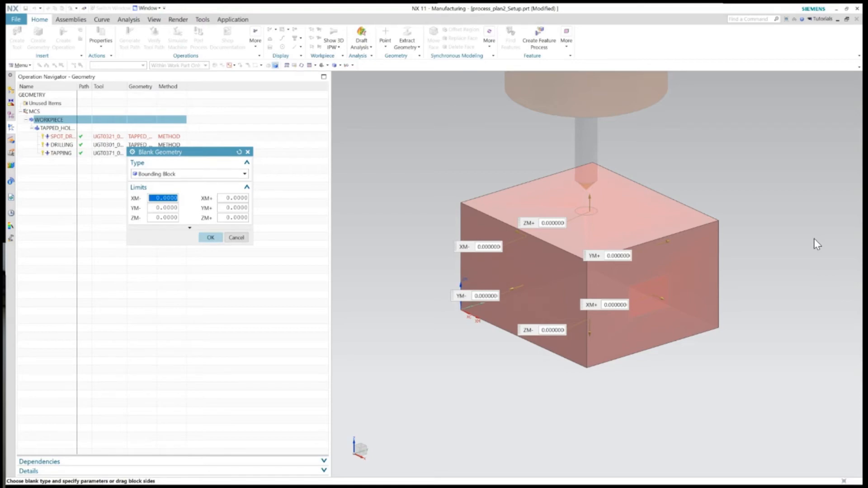
pyautogui.press('Return')
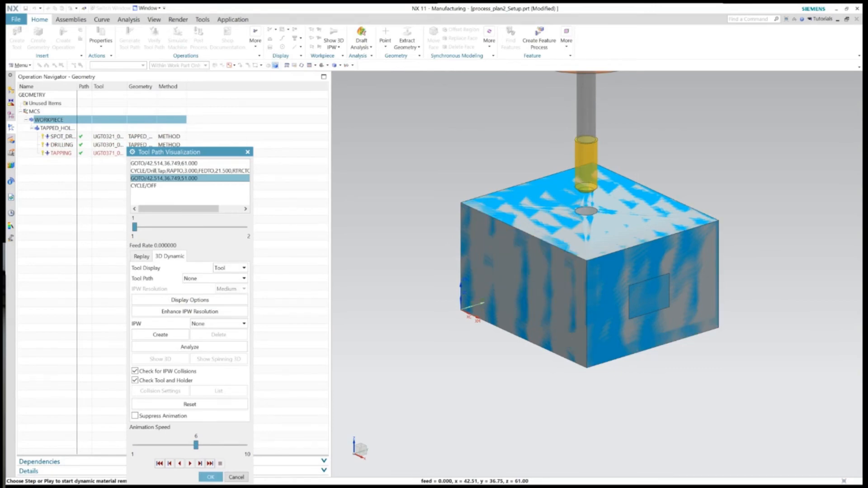
pyautogui.click(211, 478)
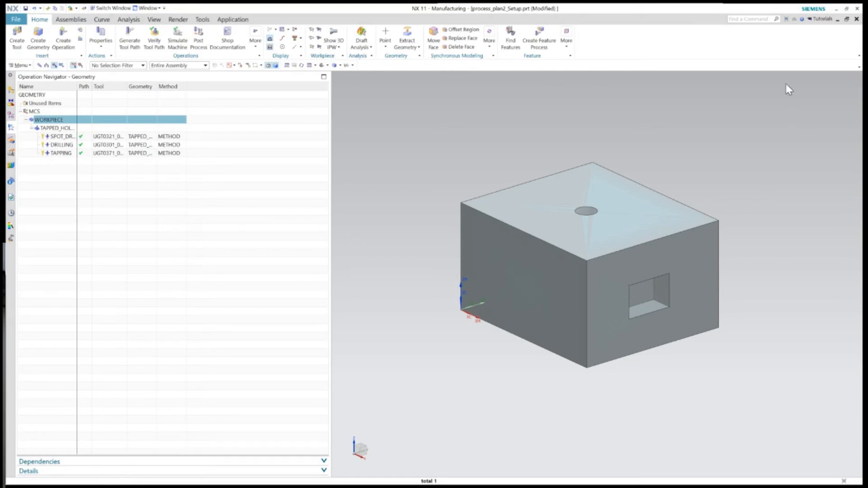
# - Return to process_plan2.prt, open Setup_2 in Manufacturing and expand MCS to reach its WORKPIECE
pyautogui.click(147, 8)
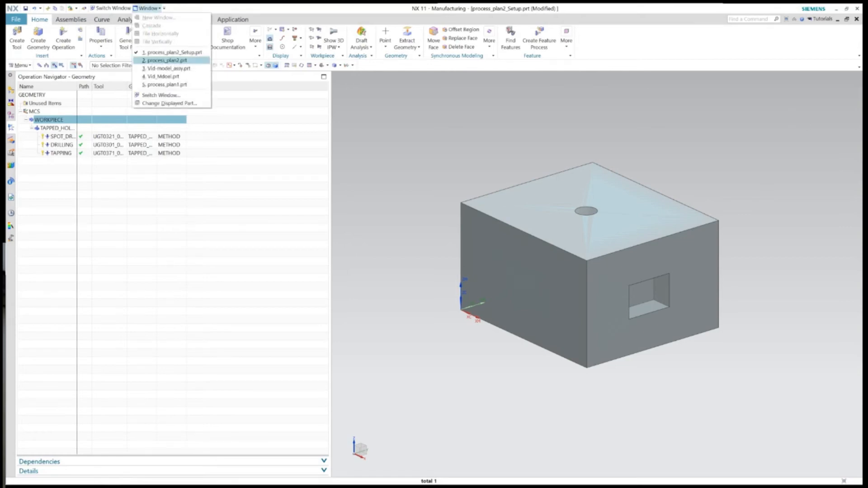
pyautogui.click(167, 60)
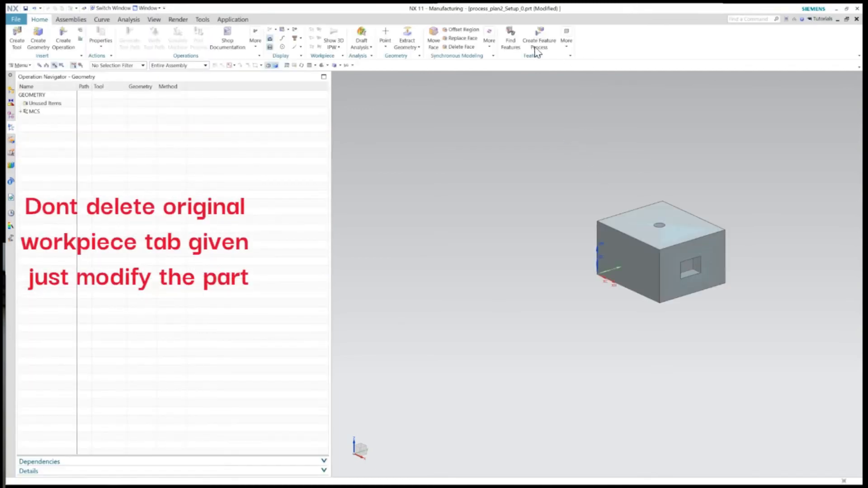
pyautogui.click(33, 111)
pyautogui.click(21, 111)
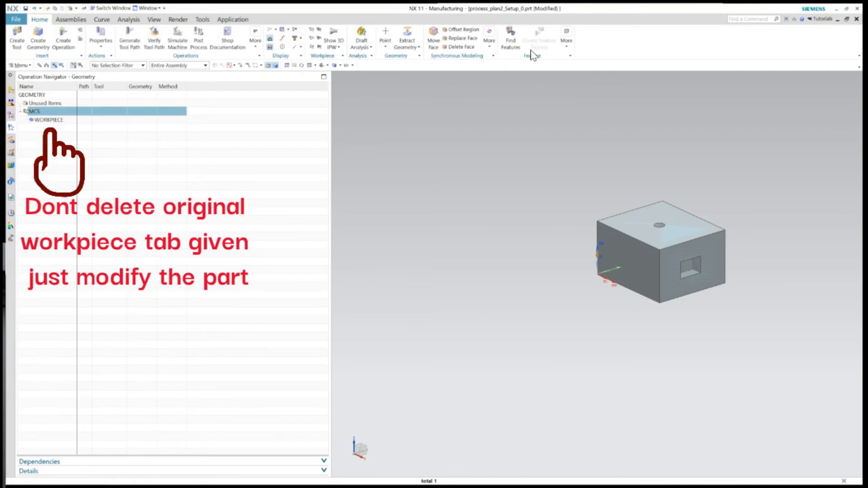
pyautogui.click(49, 120)
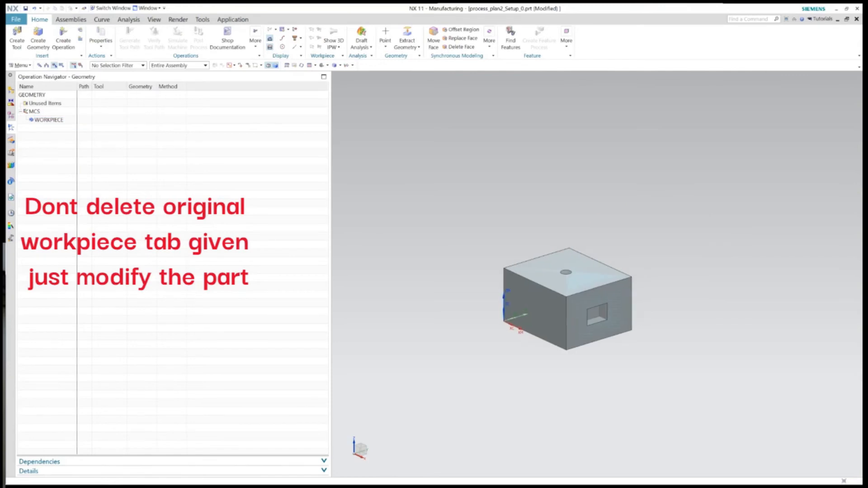
pyautogui.keyDown('shift'); pyautogui.moveTo(624, 306); pyautogui.dragTo(651, 290, button='middle'); pyautogui.keyUp('shift')
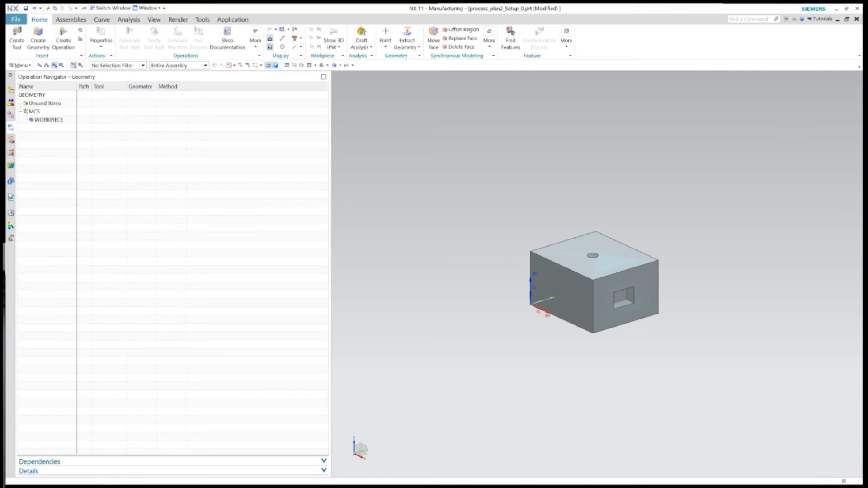
# - Rotate the block component about the YC-axis with Move Component so that its rectangular pocket faces up
pyautogui.click(71, 20)
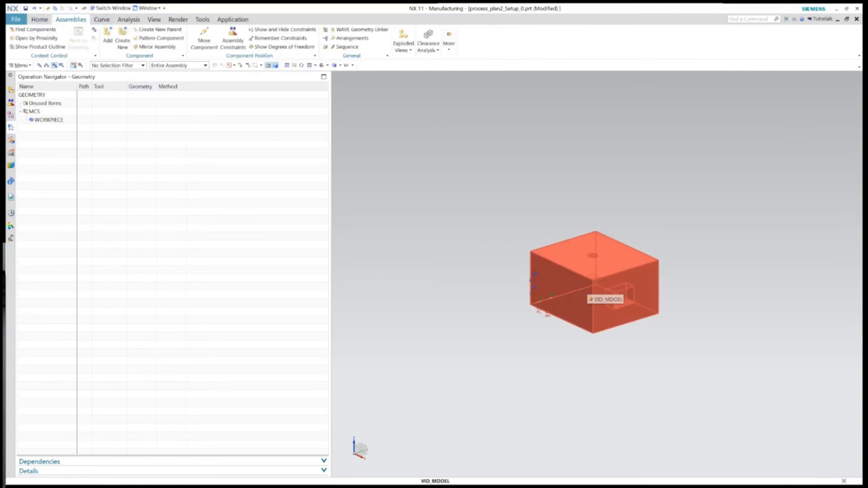
pyautogui.moveTo(481, 180); pyautogui.dragTo(693, 370)
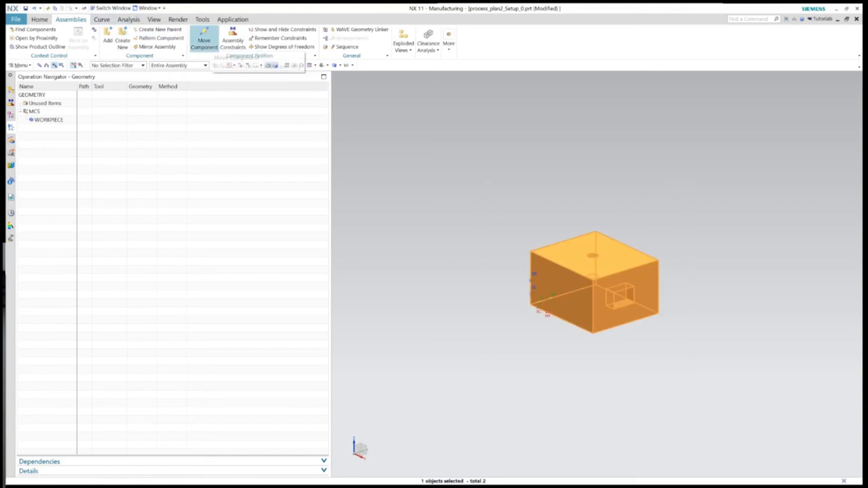
pyautogui.click(204, 41)
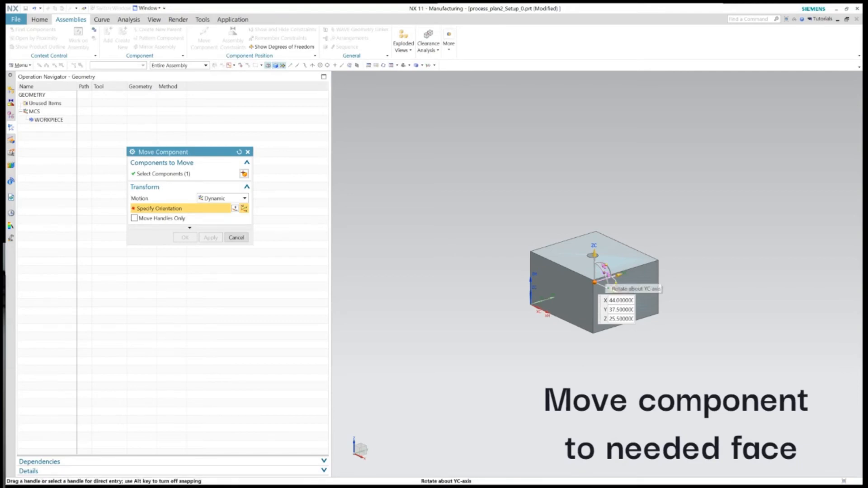
pyautogui.moveTo(604, 273); pyautogui.dragTo(584, 261)
pyautogui.moveTo(544, 285); pyautogui.dragTo(731, 221, button='middle')
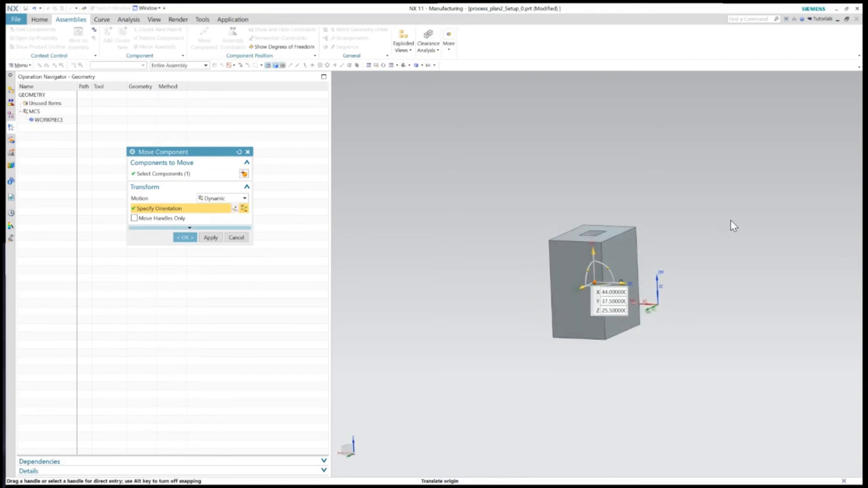
pyautogui.middleClick(788, 239)
pyautogui.moveTo(603, 276); pyautogui.dragTo(613, 312, button='middle')
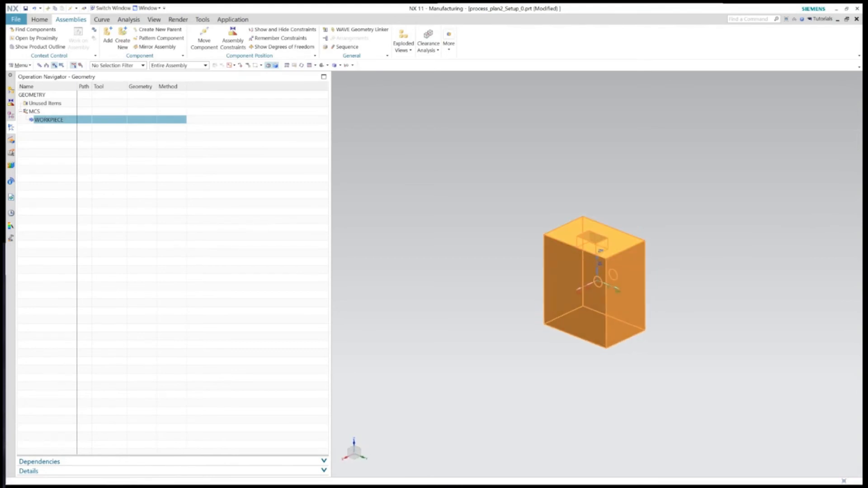
pyautogui.press('Escape')
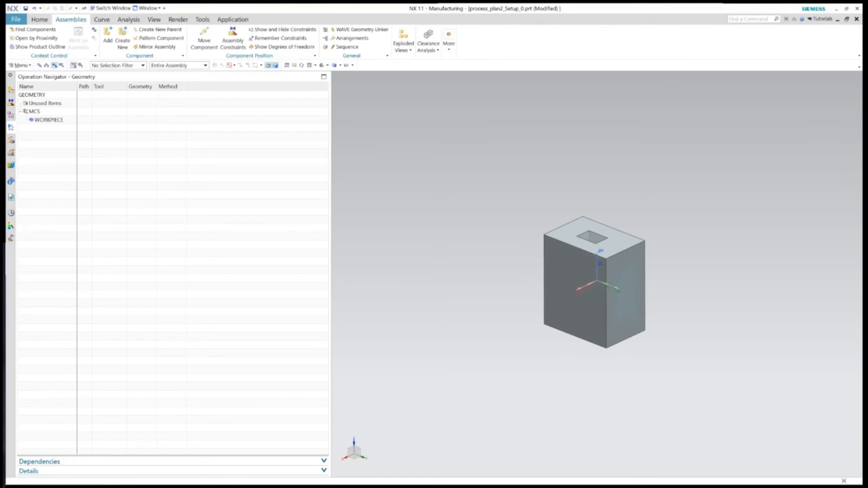
pyautogui.moveTo(724, 116); pyautogui.dragTo(725, 94, button='middle')
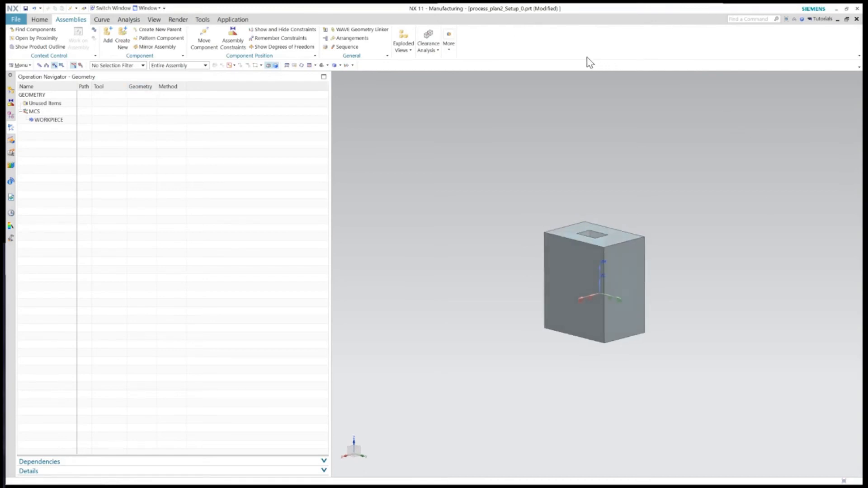
# - Check the blank definition of WORKPIECE, keeping the IPW - In Process Workpiece type with process_plan2_Setup.prt as source
pyautogui.click(59, 119)
pyautogui.rightClick(59, 119)
pyautogui.click(74, 123)
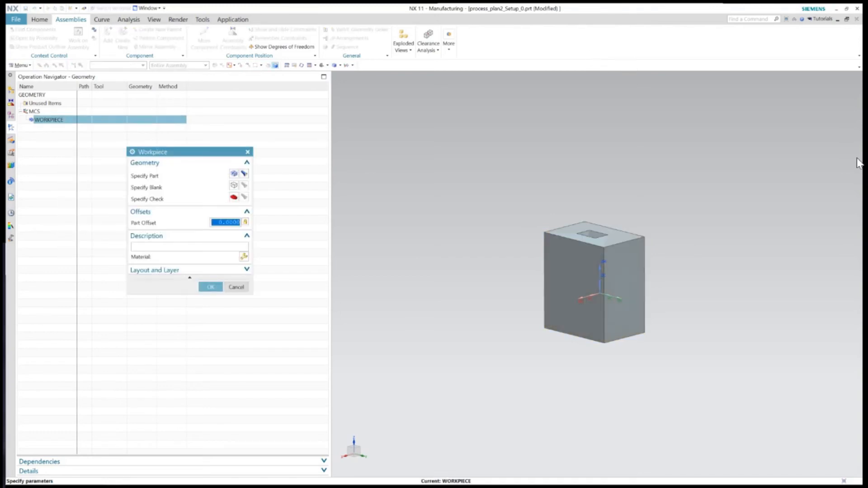
pyautogui.click(234, 185)
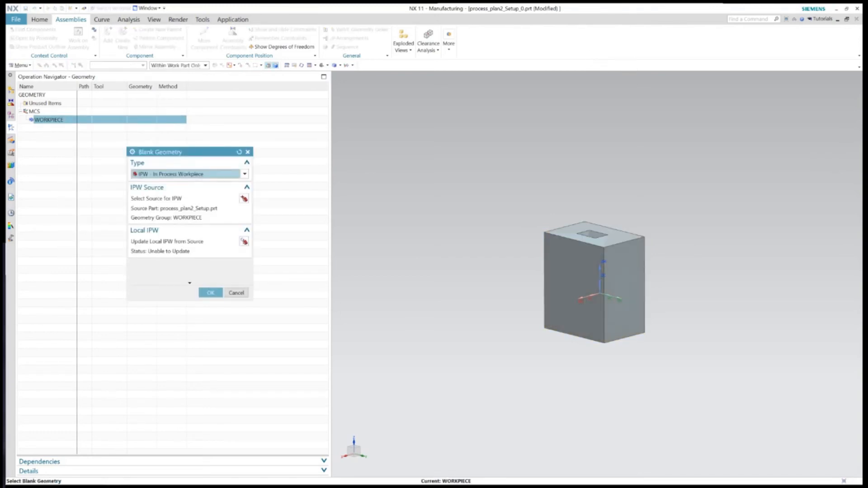
pyautogui.middleClick(822, 321)
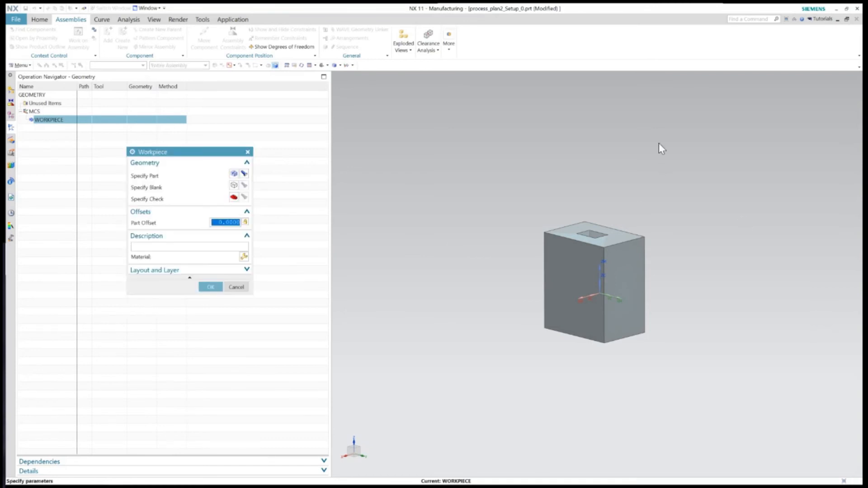
pyautogui.middleClick(834, 312)
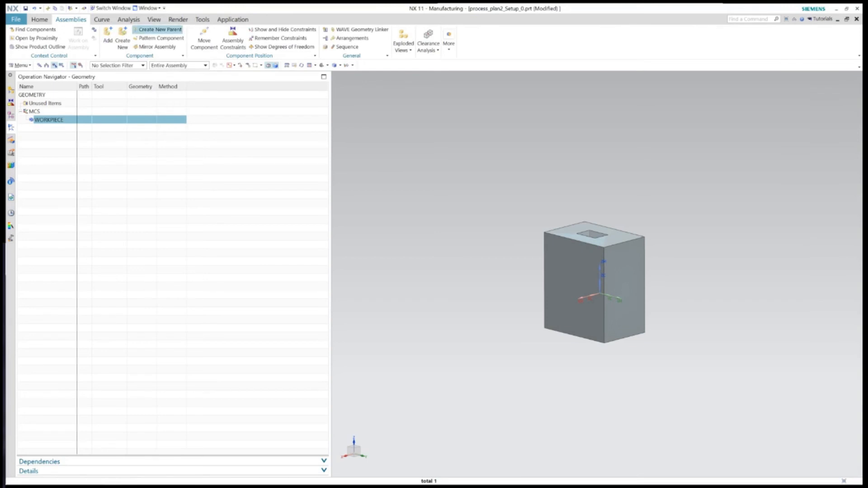
# - Begin a new operation of type mill_planar with the FLOOR_WALL subtype
pyautogui.click(39, 20)
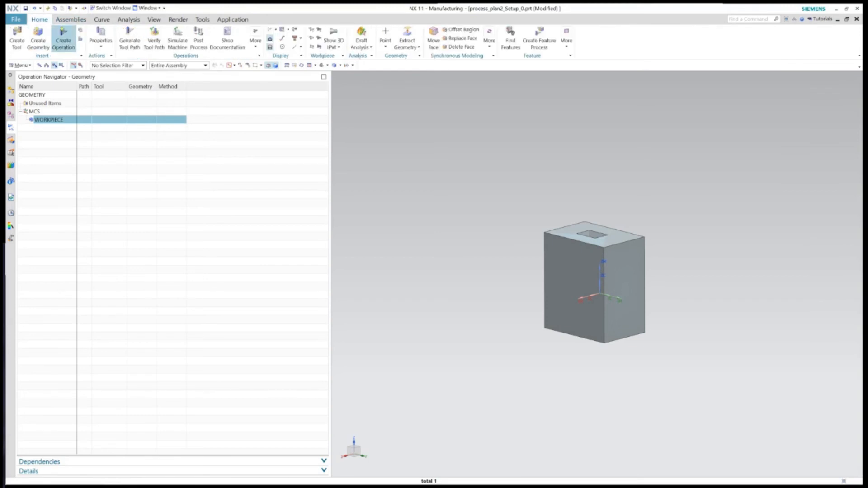
pyautogui.click(63, 38)
pyautogui.click(244, 174)
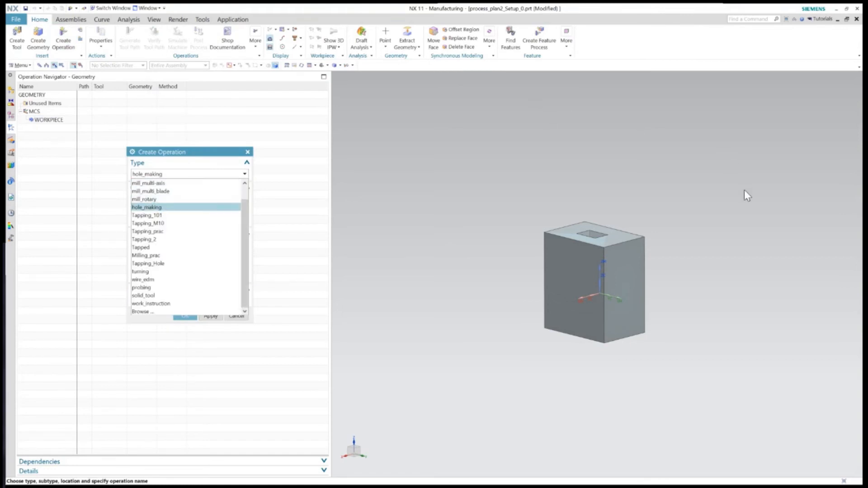
pyautogui.press('Up')
pyautogui.press('Up')
pyautogui.press('Up')
pyautogui.press('Up')
pyautogui.press('Up')
pyautogui.press('Return')
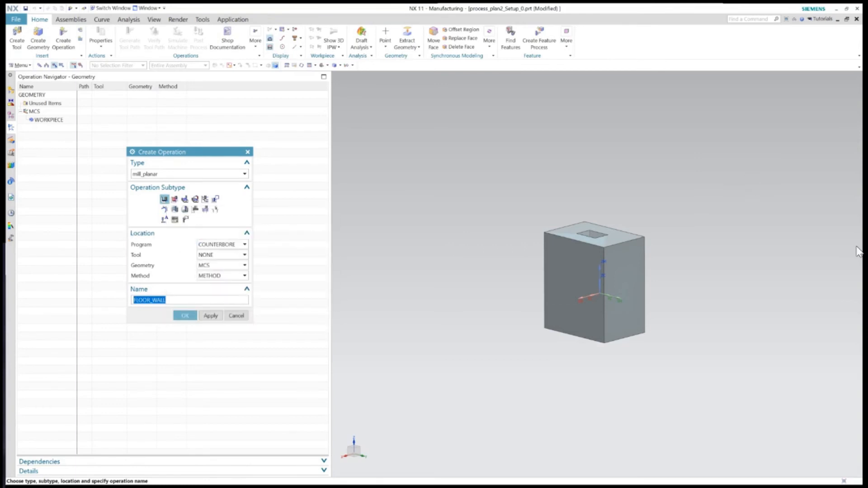
# - Place FLOOR_WALL under WORKPIECE with tool NONE and method METHOD, and create the operation
pyautogui.click(244, 255)
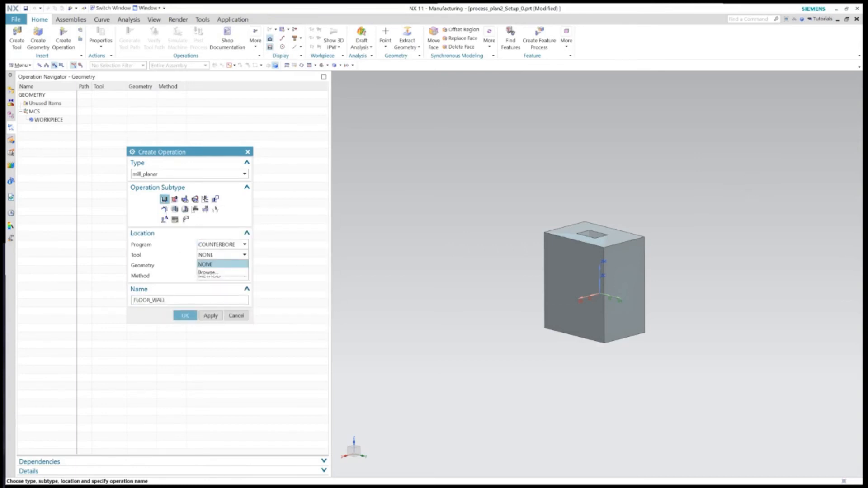
pyautogui.press('Escape')
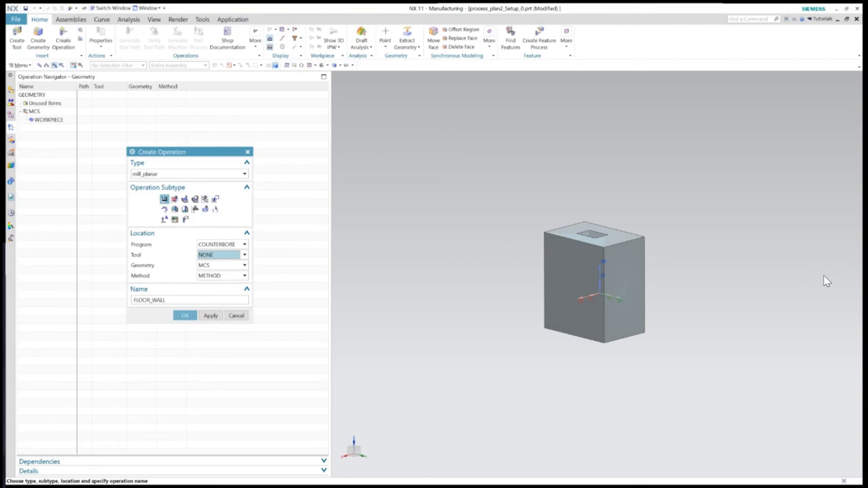
pyautogui.click(244, 265)
pyautogui.click(212, 290)
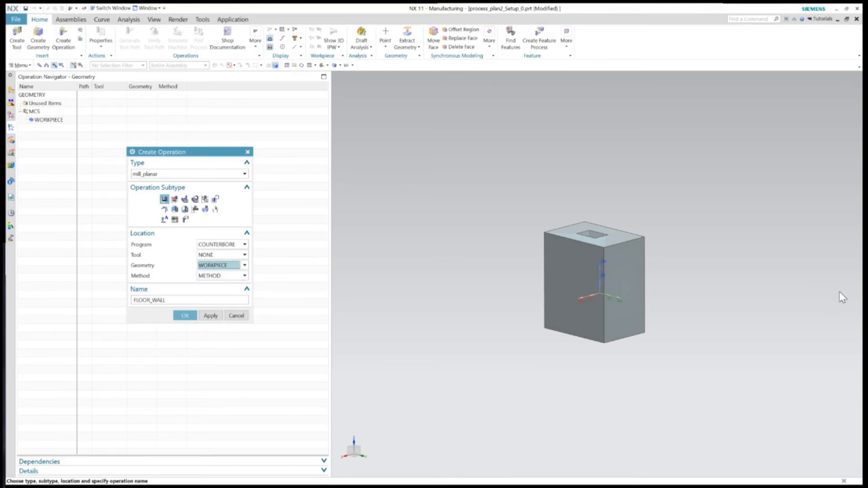
pyautogui.click(245, 276)
pyautogui.click(212, 284)
pyautogui.press('Return')
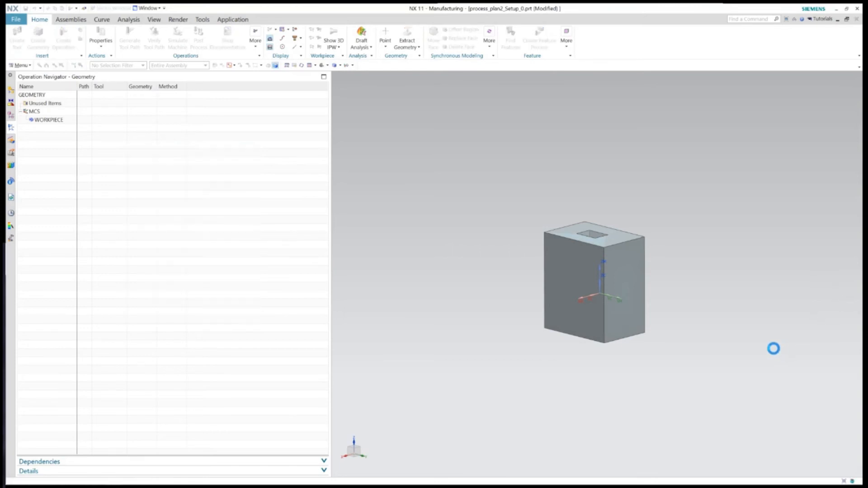
pyautogui.scroll(6, 622, 229)
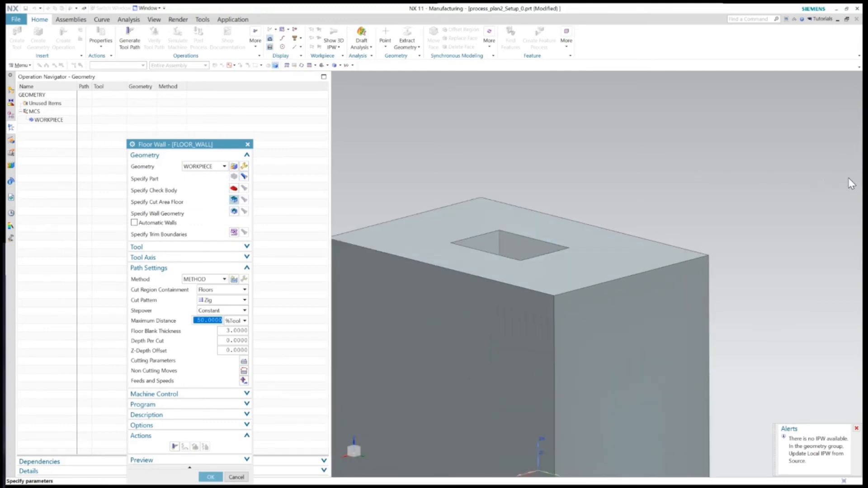
# - Specify the rectangular pocket's bottom face as the cut area floor, then enable Automatic Walls and display the wall geometry
pyautogui.click(234, 199)
pyautogui.moveTo(519, 271); pyautogui.dragTo(515, 380, button='middle')
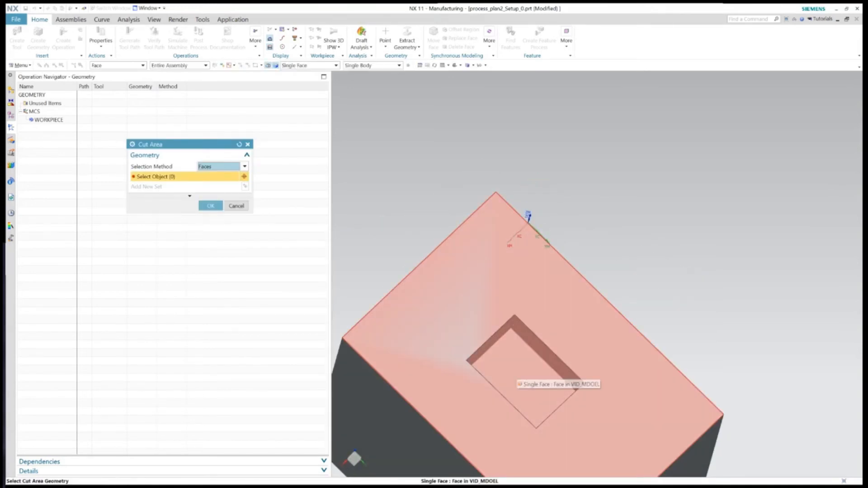
pyautogui.click(515, 382)
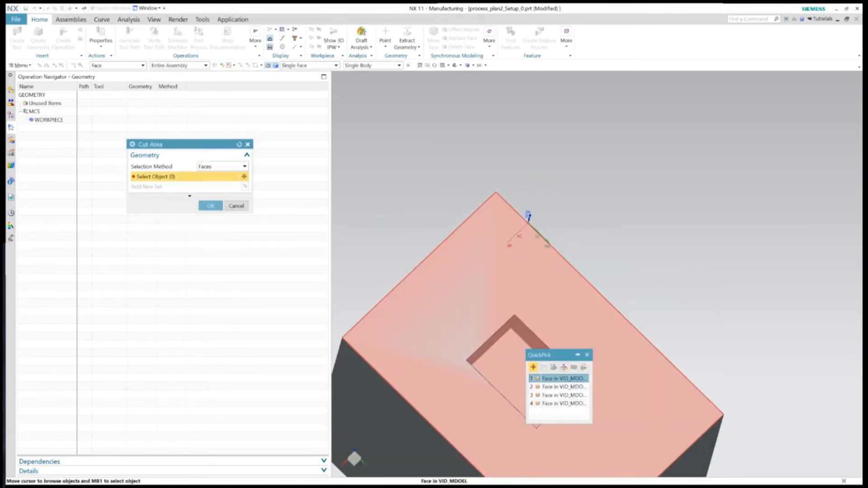
pyautogui.click(549, 385)
pyautogui.moveTo(550, 385); pyautogui.dragTo(549, 329, button='middle')
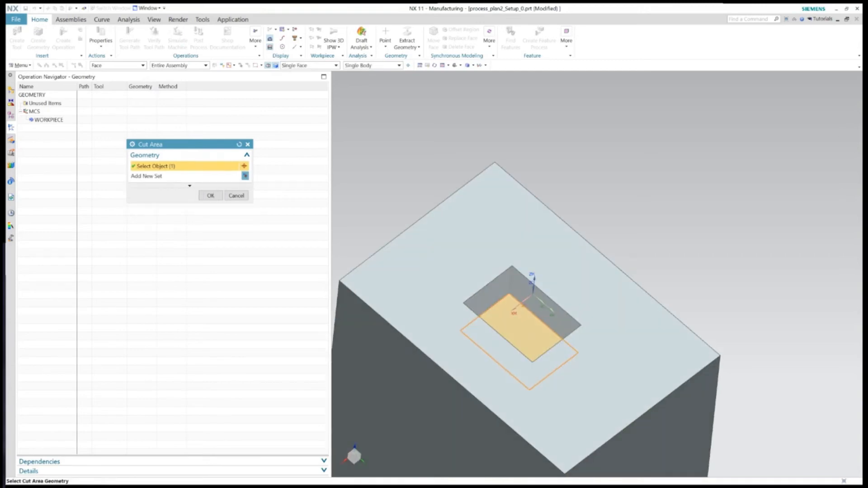
pyautogui.middleClick(814, 177)
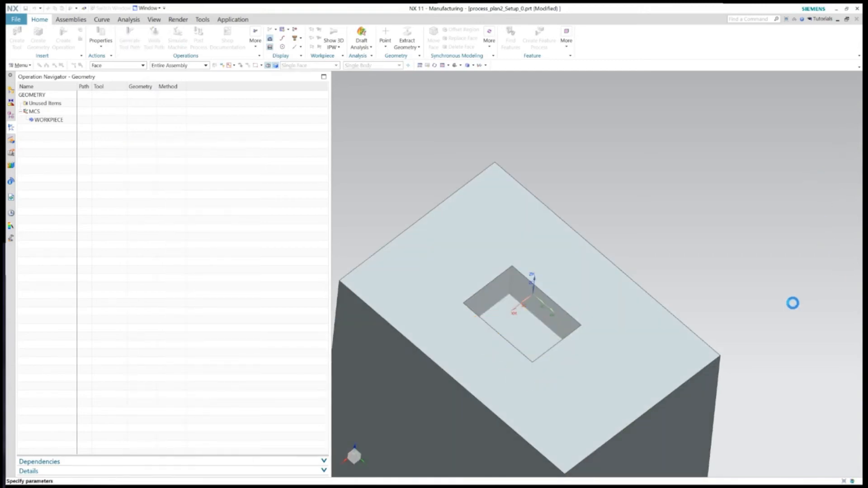
pyautogui.click(135, 222)
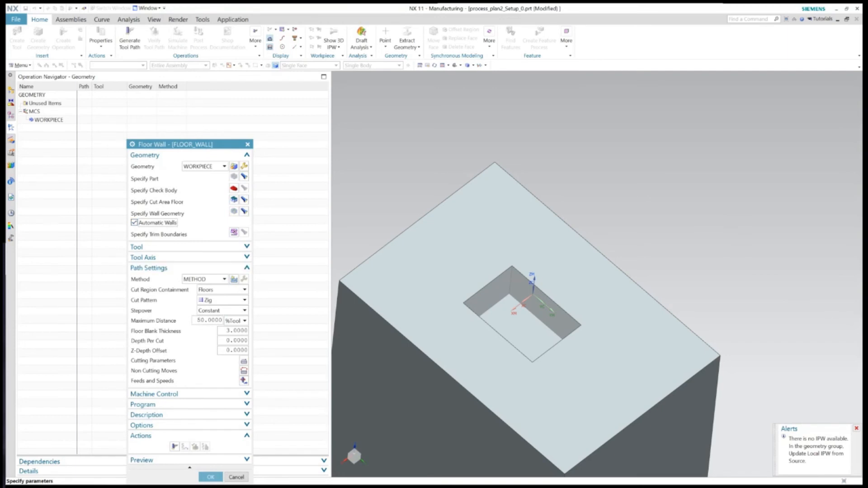
pyautogui.click(244, 212)
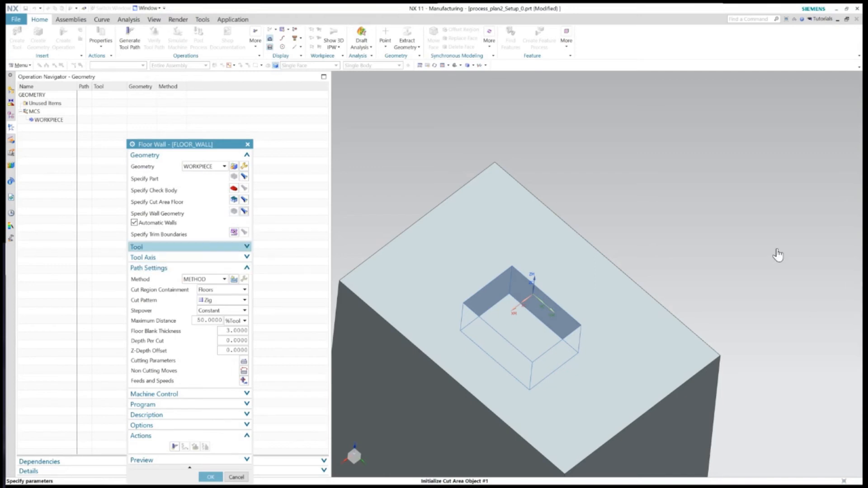
# - Assign the 8 mm end mill ugt0201_007 from the tool library's Milling class to the FLOOR_WALL operation
pyautogui.click(190, 247)
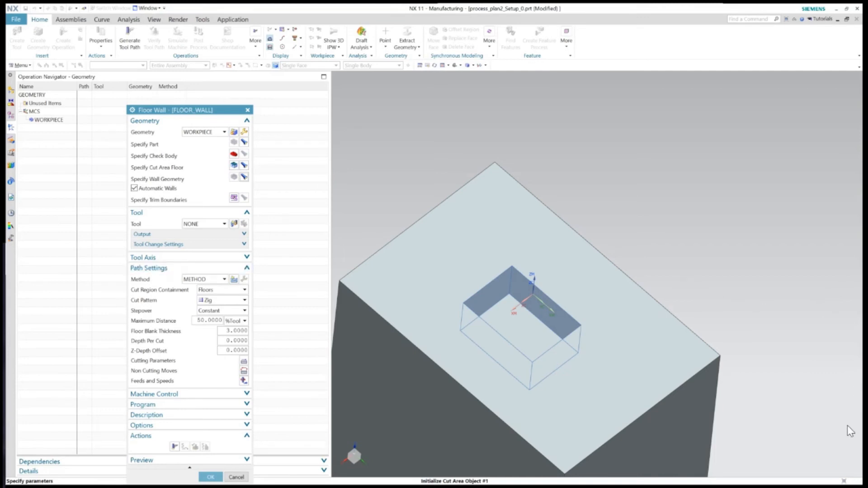
pyautogui.click(204, 224)
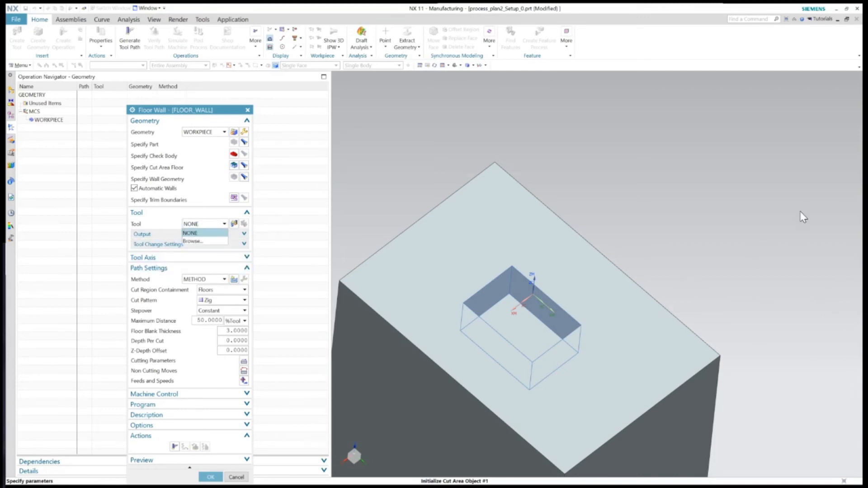
pyautogui.click(234, 224)
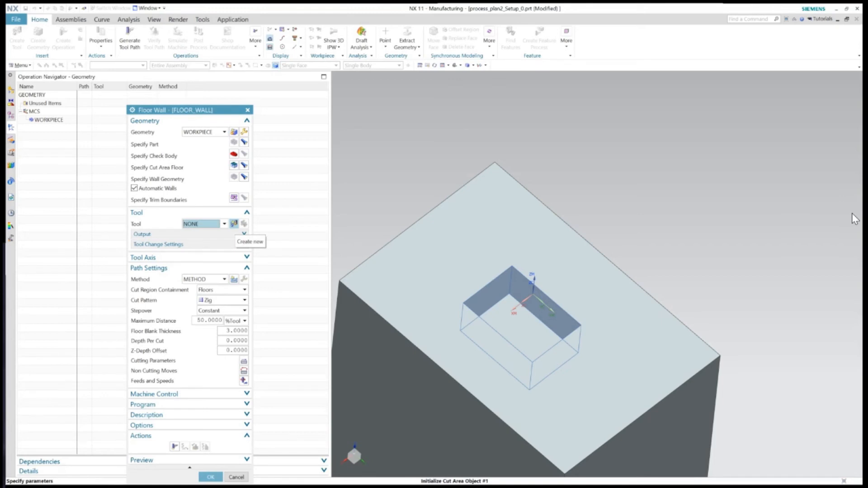
pyautogui.click(234, 223)
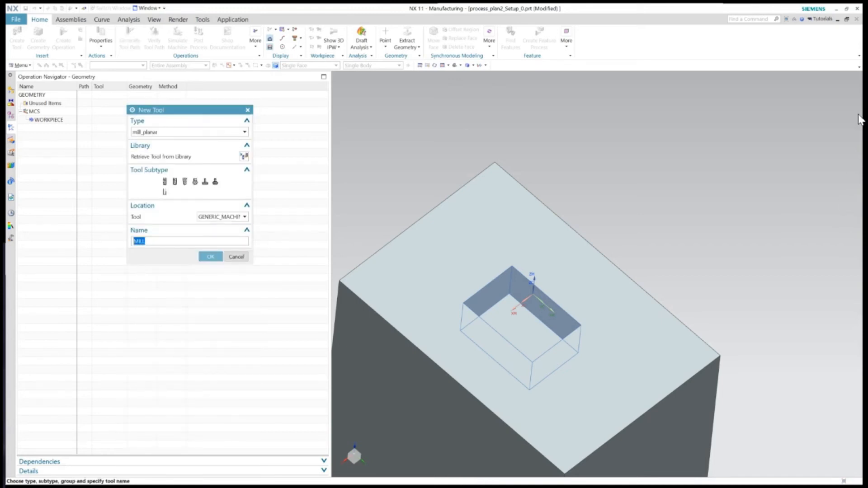
pyautogui.click(244, 156)
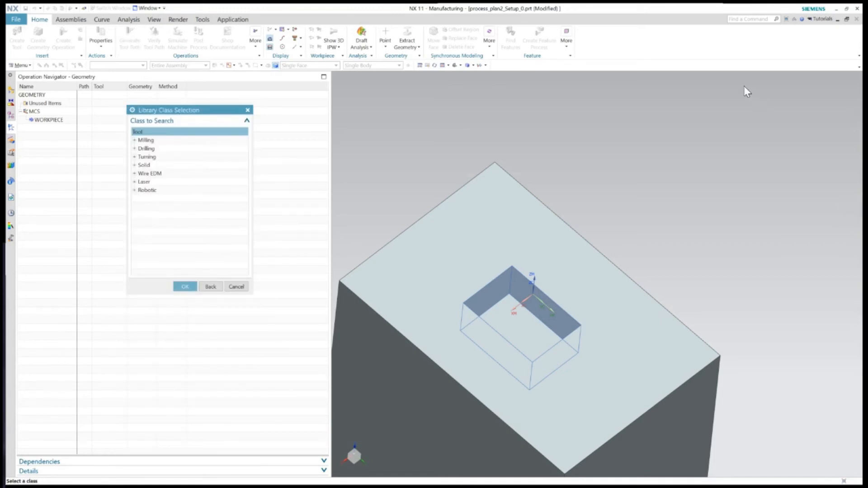
pyautogui.doubleClick(146, 140)
pyautogui.click(185, 265)
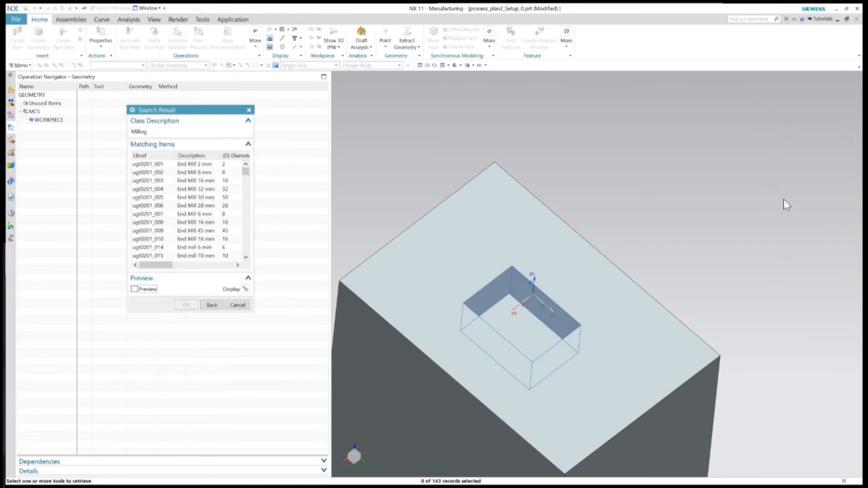
pyautogui.click(190, 213)
pyautogui.click(186, 305)
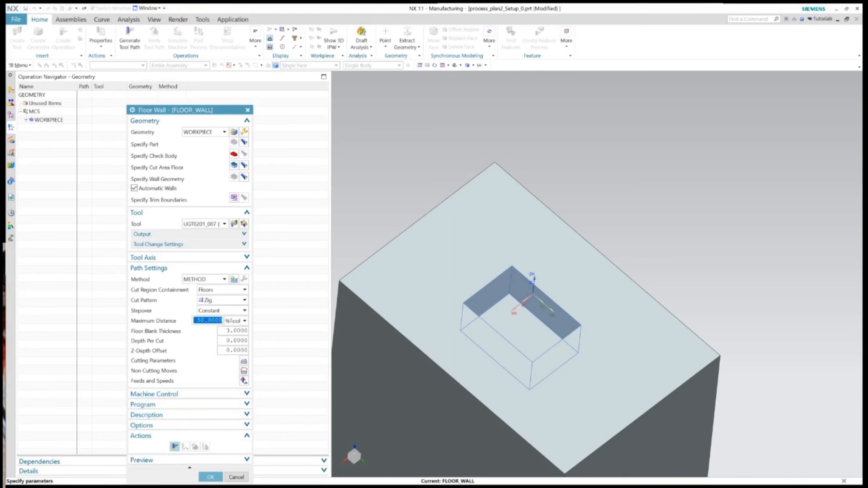
# - Try to generate the FLOOR_WALL tool path, display the part geometry and accept the operation
pyautogui.click(175, 446)
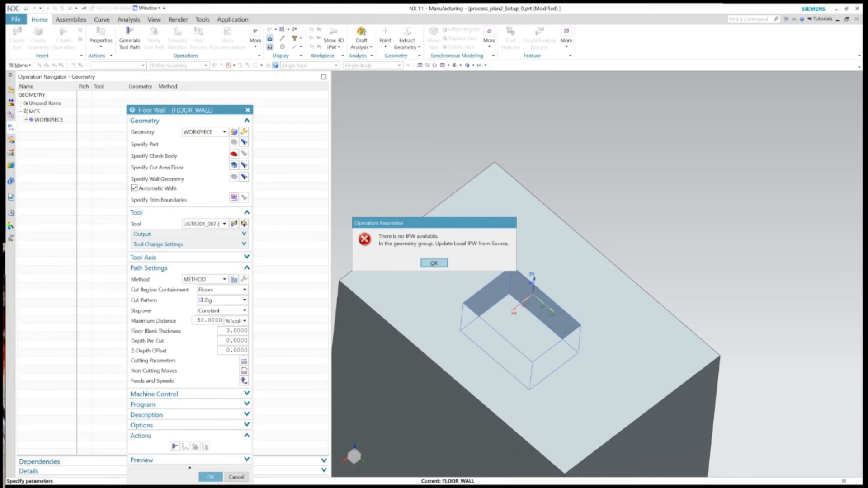
pyautogui.click(434, 262)
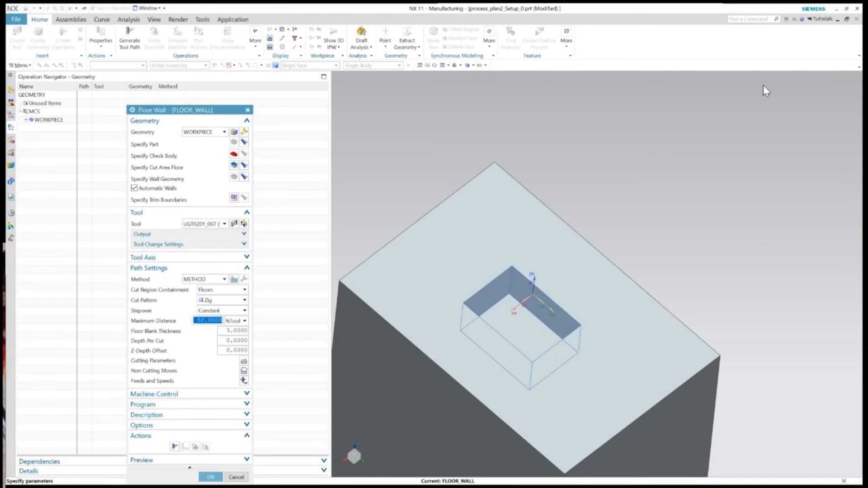
pyautogui.click(244, 154)
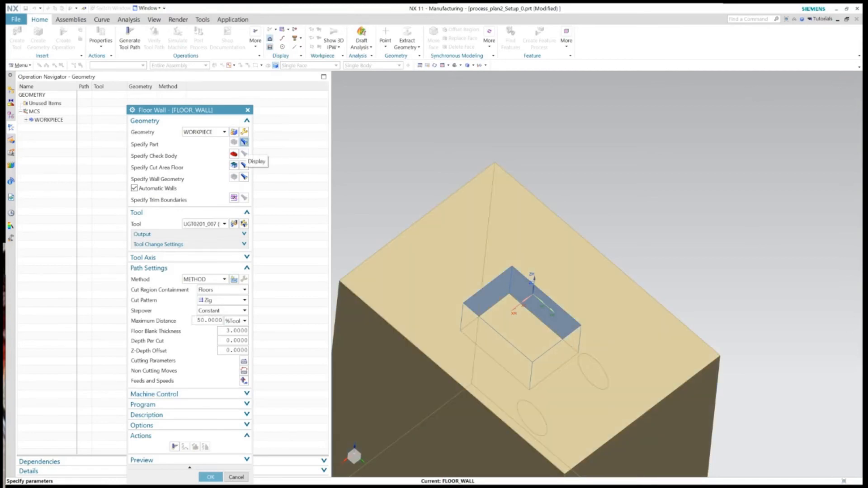
pyautogui.click(210, 477)
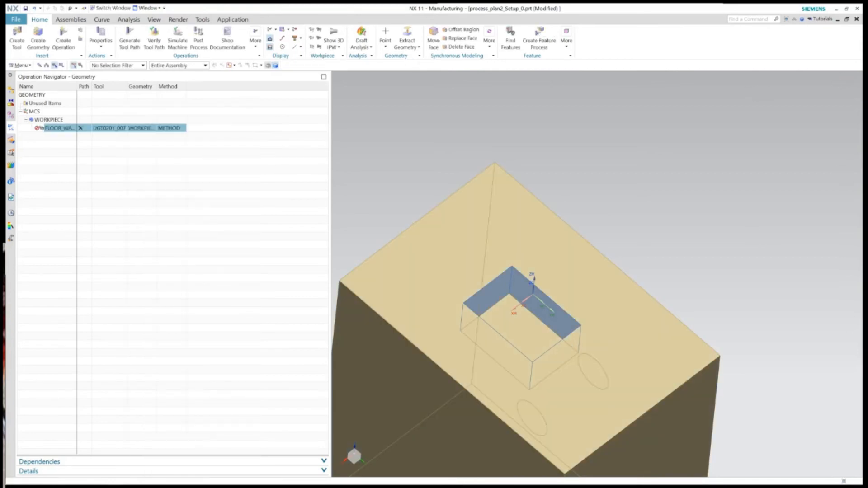
# - Review the part geometry and the IPW blank definition of WORKPIECE in process_plan2_Setup_0.prt
pyautogui.click(537, 50)
pyautogui.rightClick(50, 120)
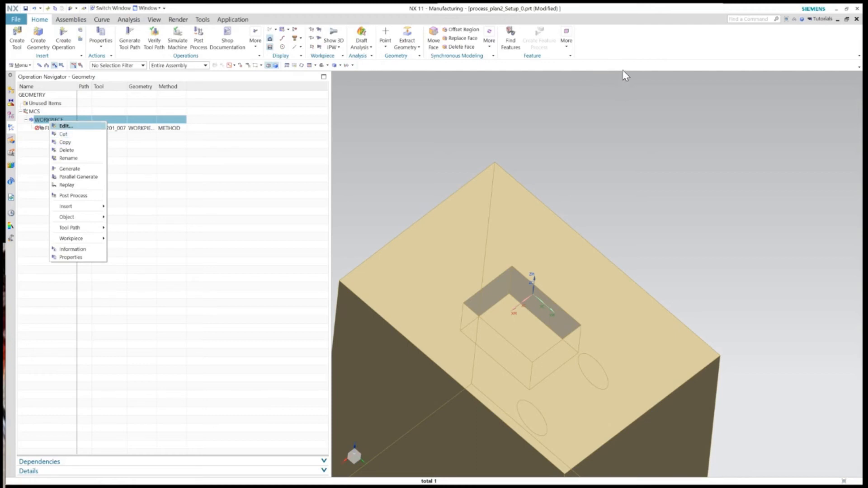
pyautogui.click(66, 126)
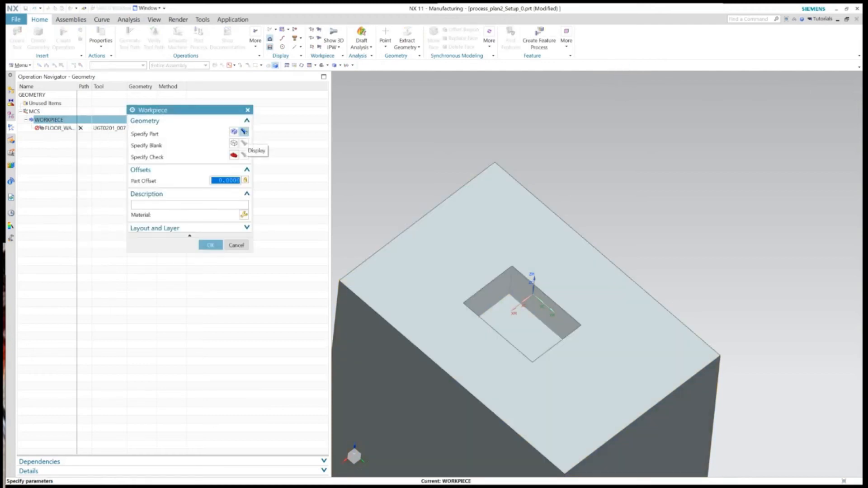
pyautogui.click(244, 132)
pyautogui.click(234, 132)
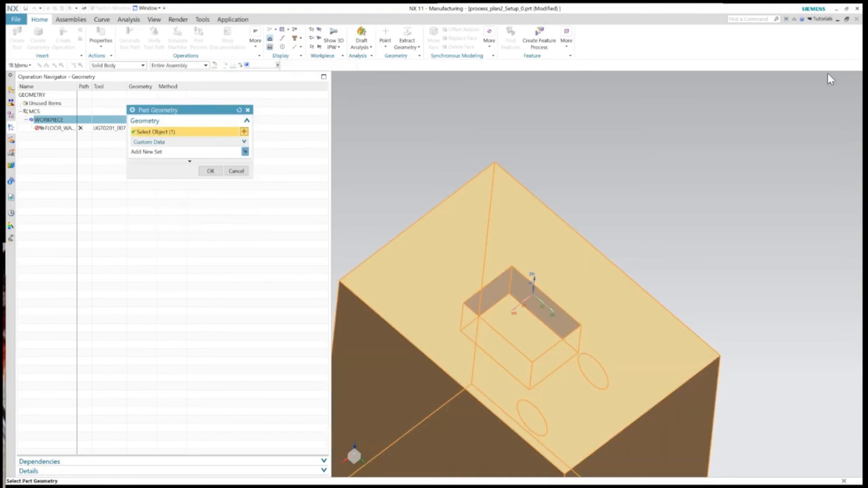
pyautogui.middleClick(815, 136)
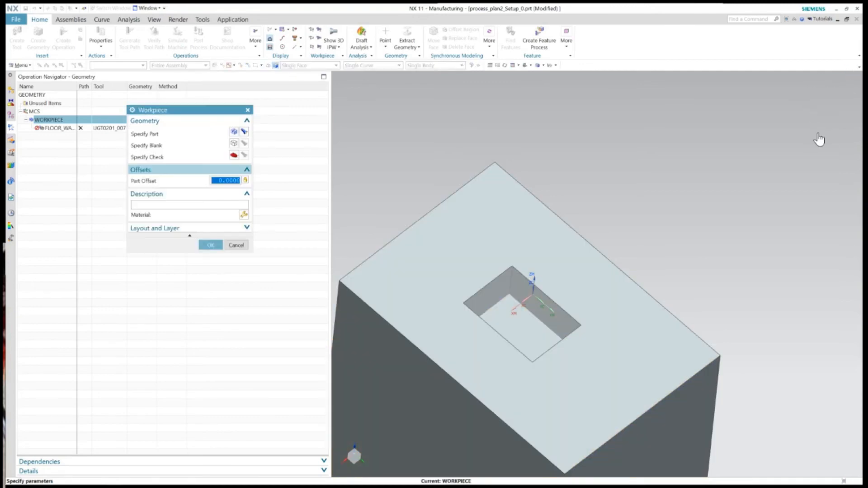
pyautogui.click(234, 144)
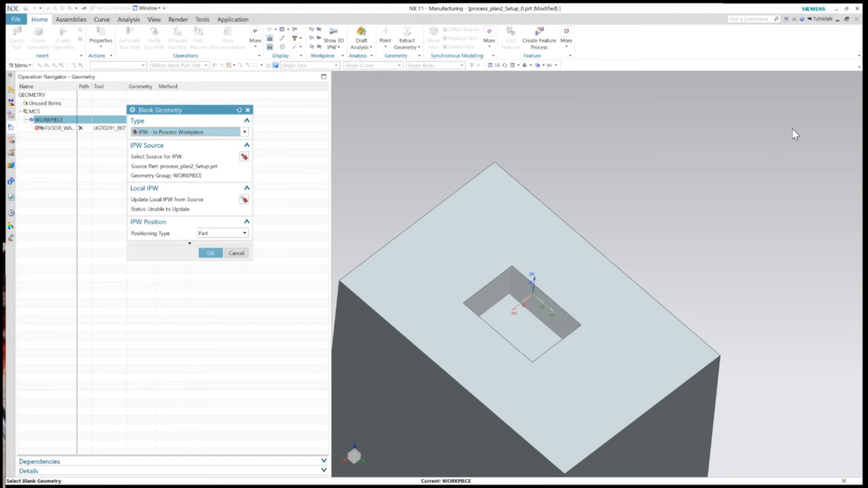
pyautogui.middleClick(816, 258)
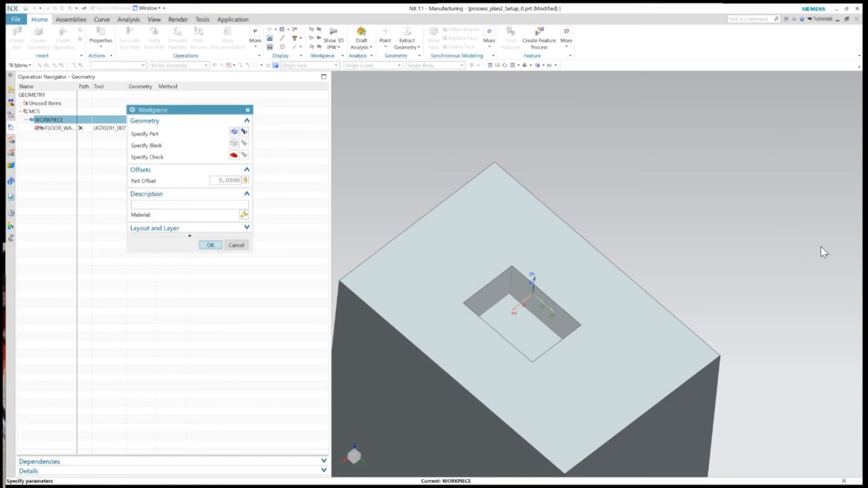
pyautogui.middleClick(820, 247)
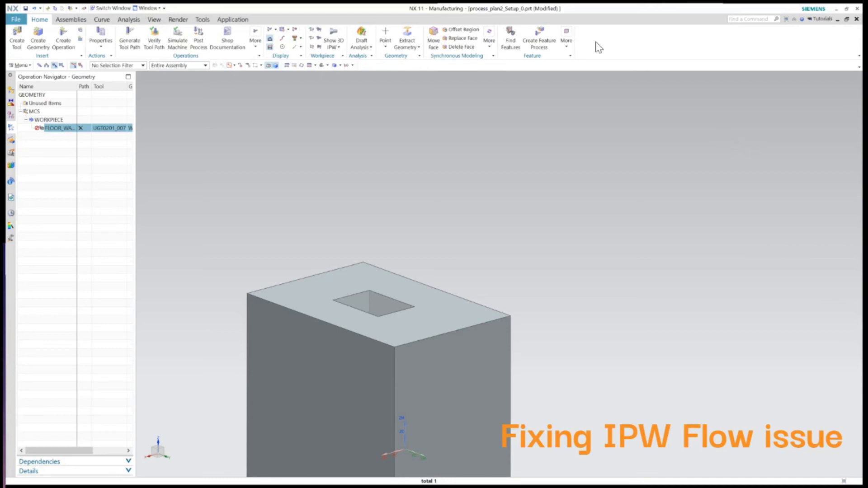
# - Switch to process_plan2_Setup.prt and reconfirm its WORKPIECE definition so that the first setup can supply the IPW
pyautogui.click(148, 8)
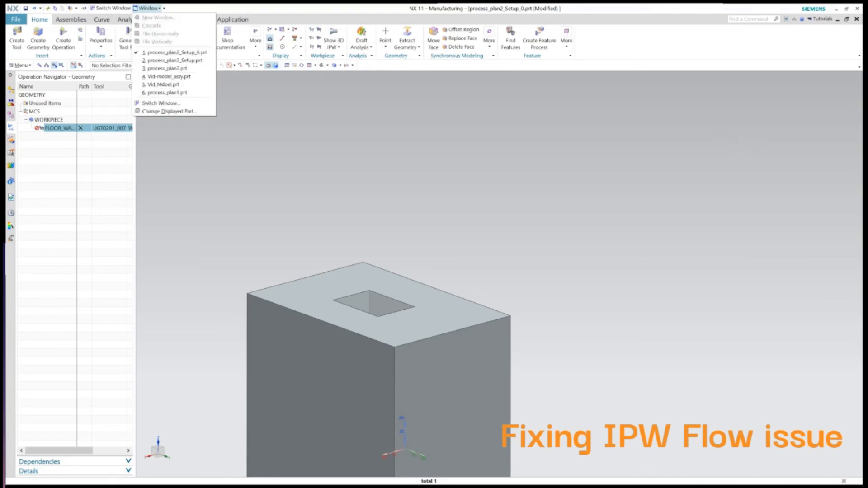
pyautogui.click(174, 60)
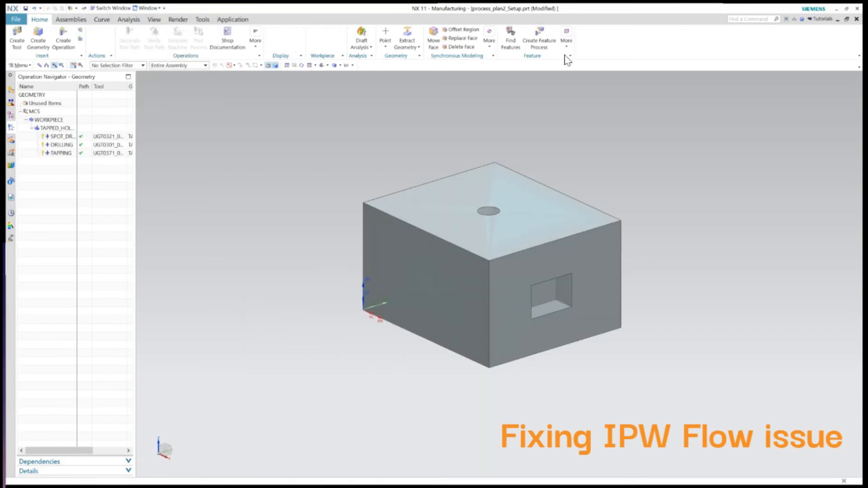
pyautogui.rightClick(44, 119)
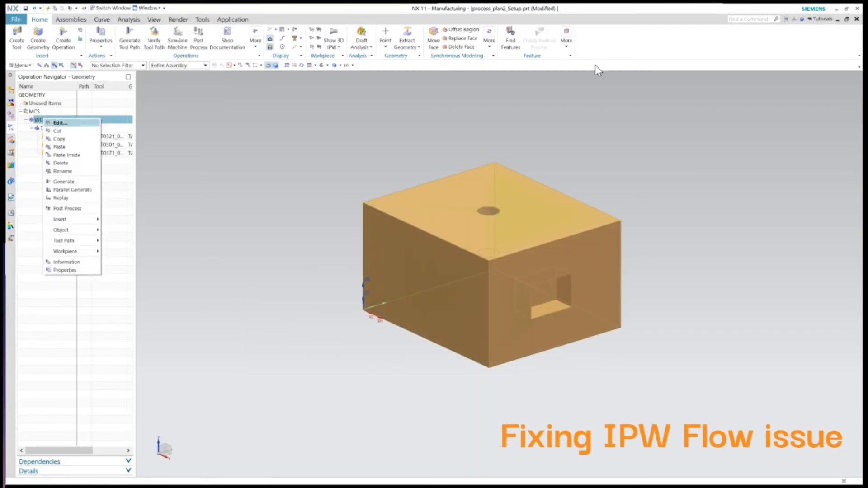
pyautogui.click(64, 123)
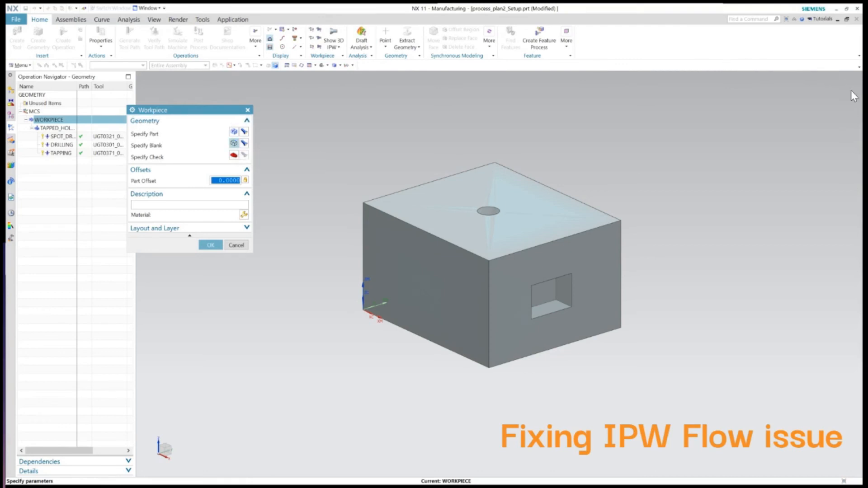
pyautogui.click(211, 245)
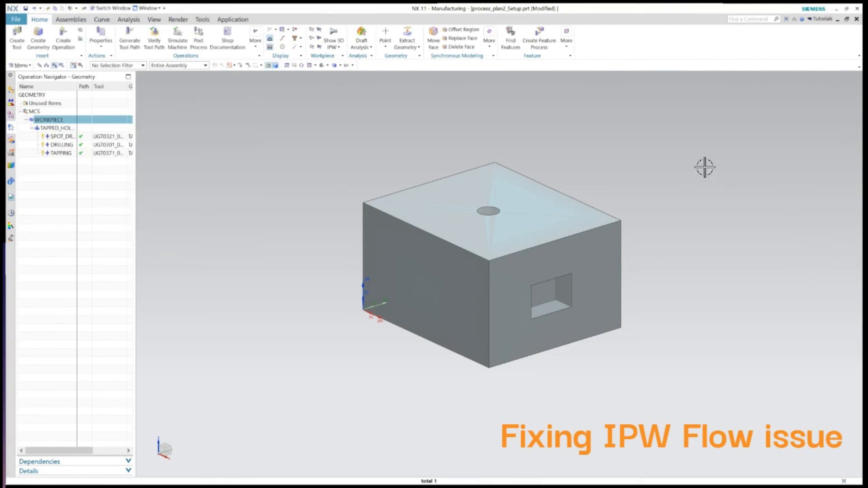
# - Switch to process_plan2_Setup_0.prt, check WORKPIECE's IPW blank sourced from process_plan2_Setup.prt, including its tapped hole, and accept the definition
pyautogui.click(148, 8)
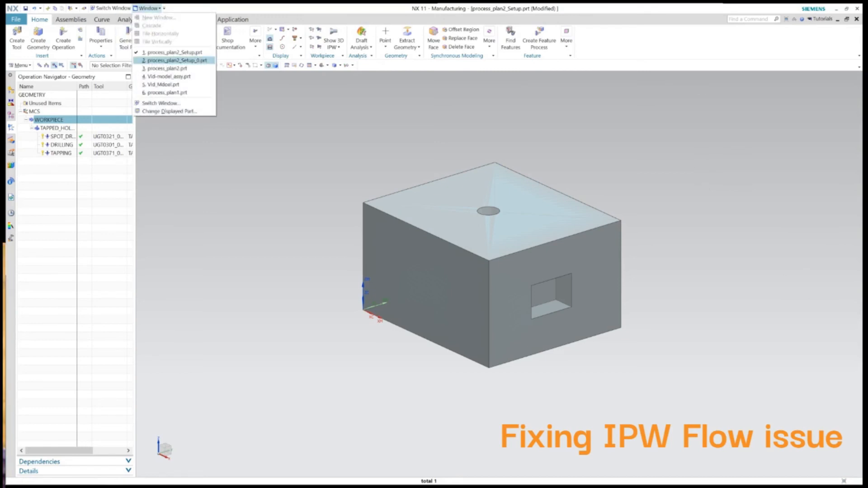
pyautogui.click(177, 60)
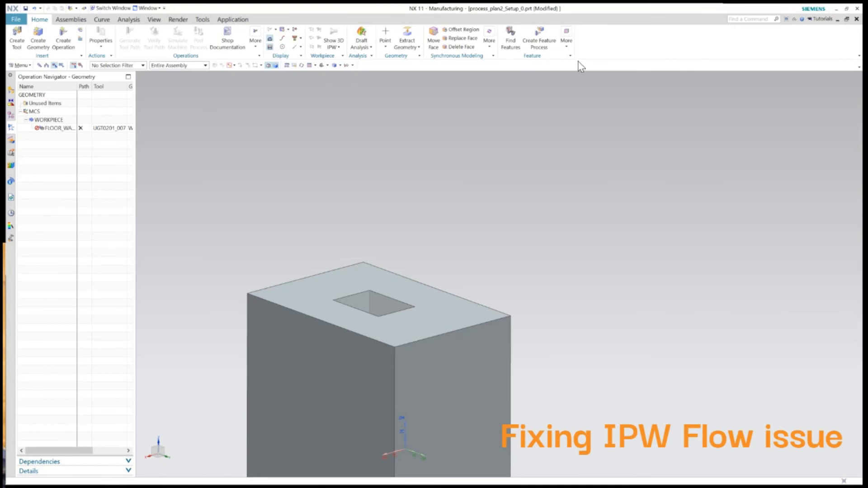
pyautogui.rightClick(52, 120)
pyautogui.click(67, 127)
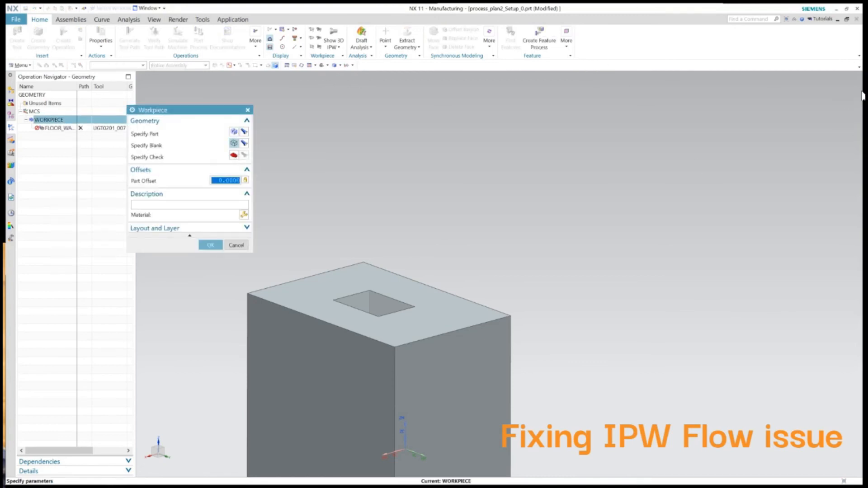
pyautogui.click(234, 143)
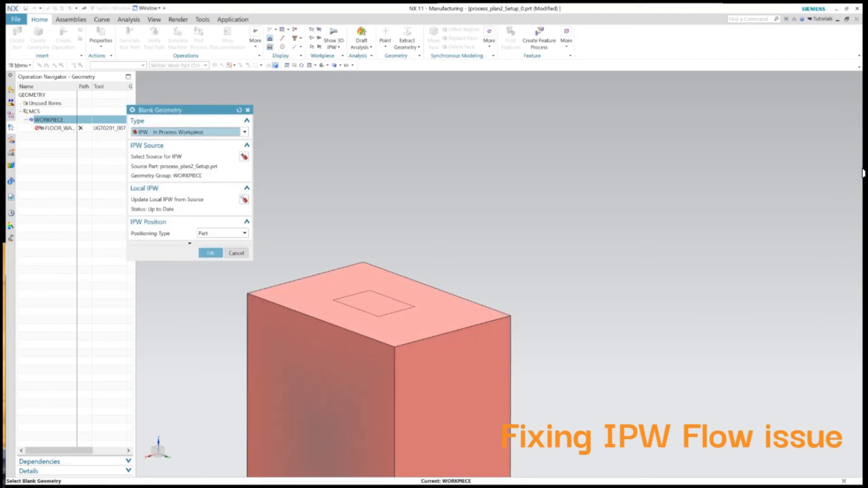
pyautogui.middleClick(814, 265)
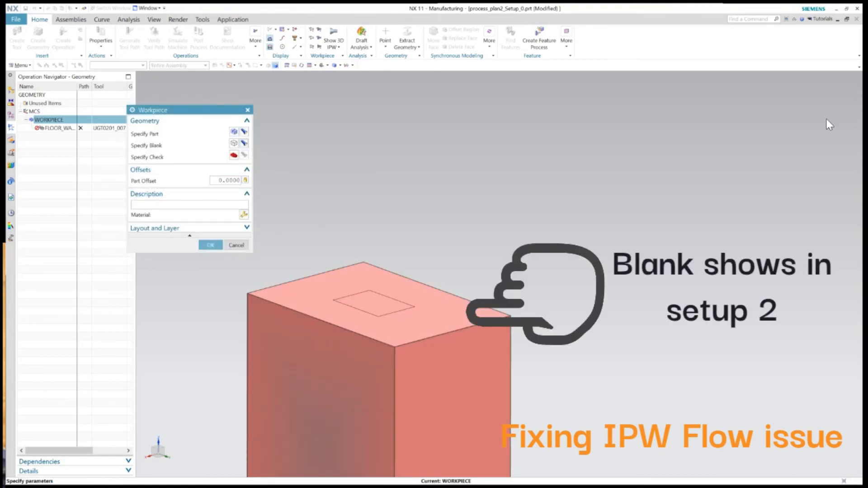
pyautogui.moveTo(836, 398); pyautogui.dragTo(849, 434, button='middle')
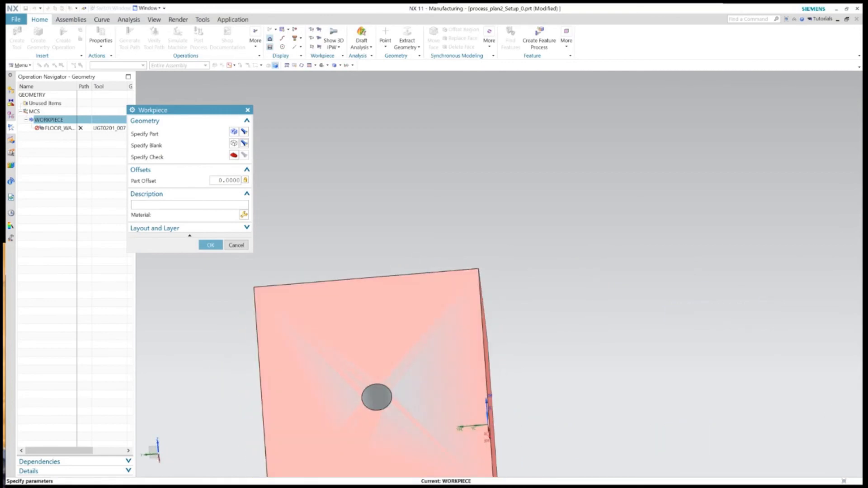
pyautogui.moveTo(641, 145); pyautogui.dragTo(785, 211, button='middle')
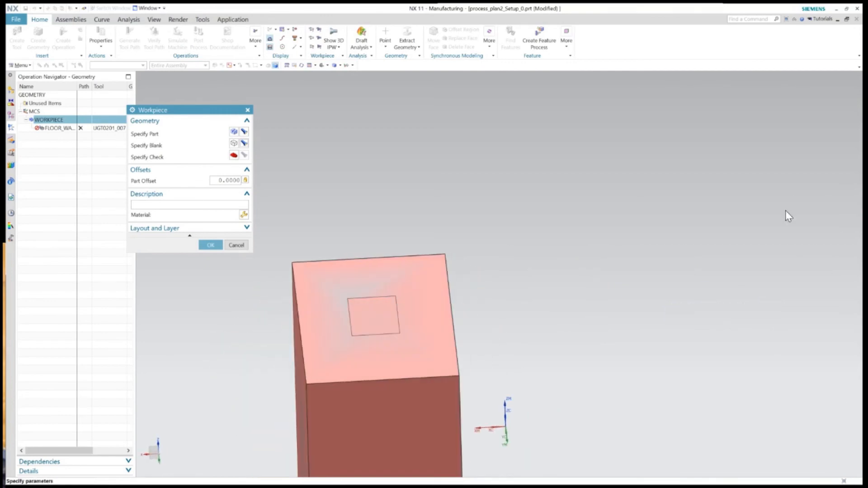
pyautogui.middleClick(823, 245)
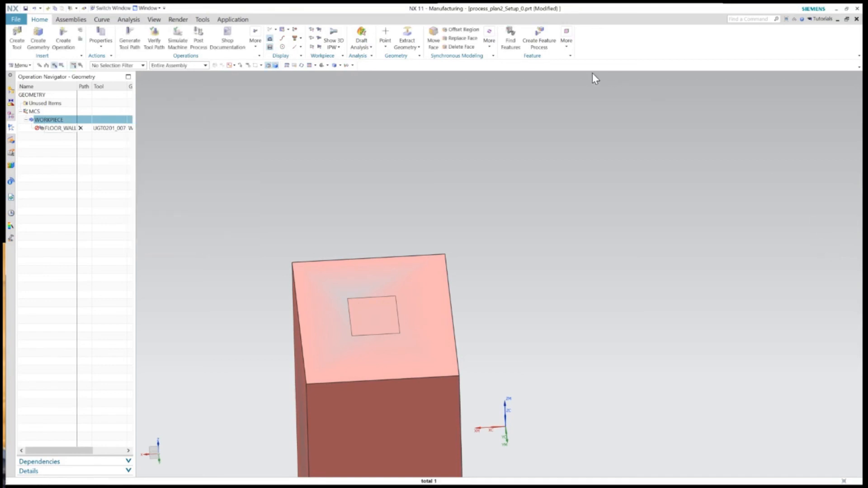
# - Generate the FLOOR_WALL tool path and play its material removal in 3D Dynamic verification
pyautogui.rightClick(62, 129)
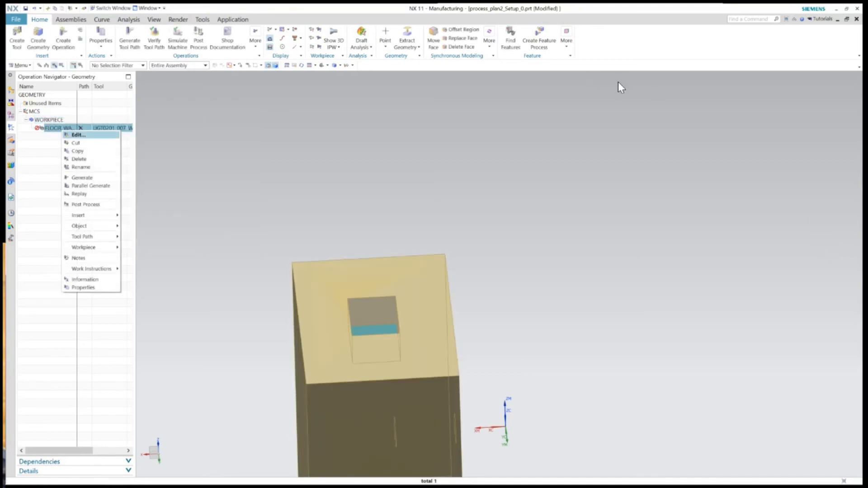
pyautogui.press('Return')
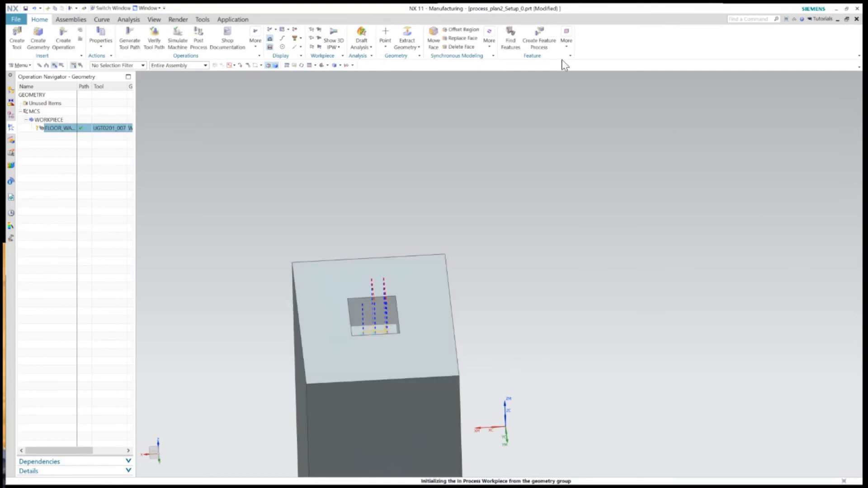
pyautogui.click(154, 37)
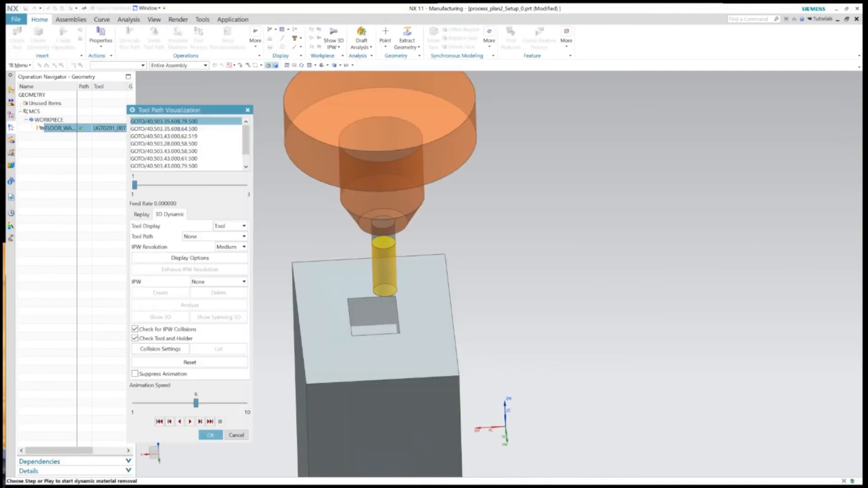
pyautogui.moveTo(384, 317); pyautogui.dragTo(470, 245, button='middle')
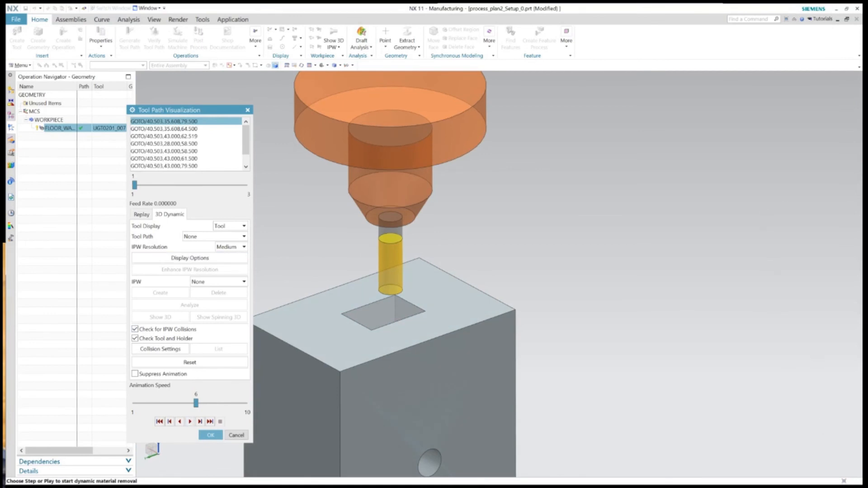
pyautogui.click(190, 421)
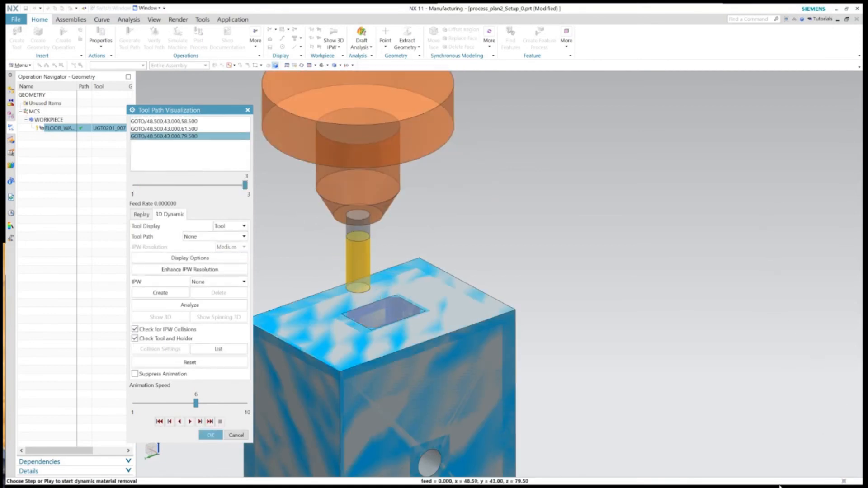
# - Examine the simulated pocket's corners and remaining stock, and close the tool path verification
pyautogui.moveTo(565, 217); pyautogui.dragTo(566, 476, button='middle')
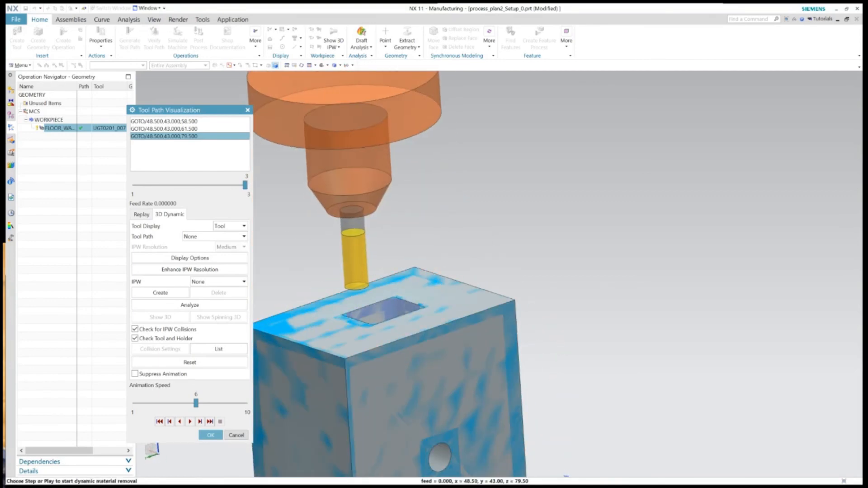
pyautogui.scroll(8, 400, 308)
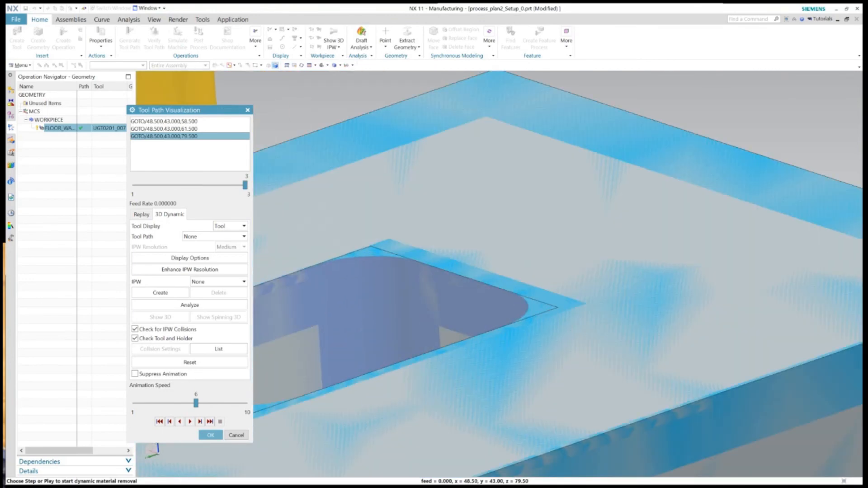
pyautogui.scroll(-5, 400, 308)
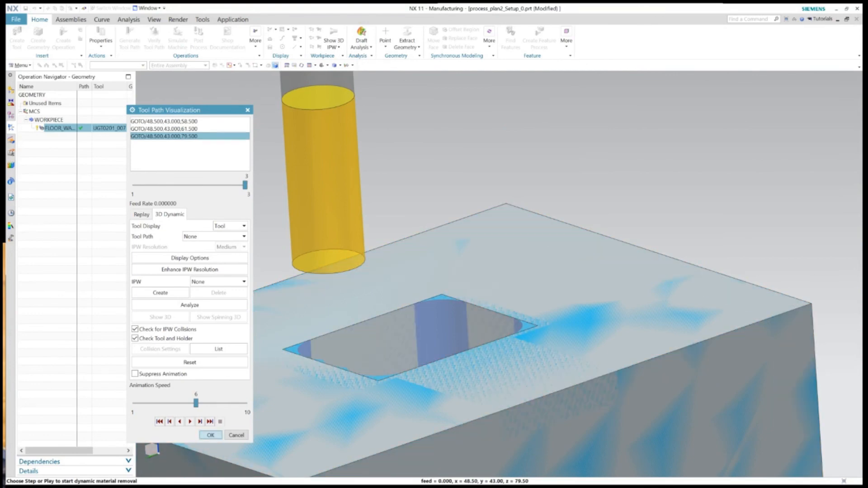
pyautogui.click(210, 435)
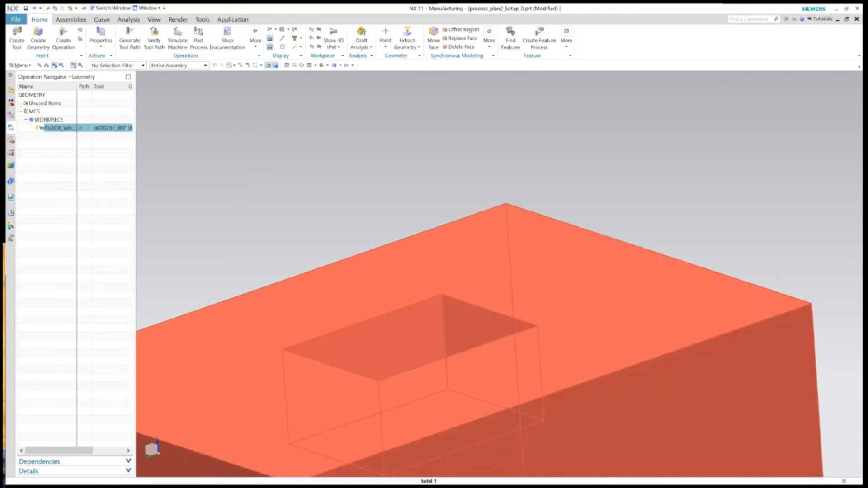
pyautogui.scroll(-4, 431, 342)
pyautogui.moveTo(402, 351)
pyautogui.mouseDown(button='middle')
pyautogui.moveTo(393, 351)
pyautogui.moveTo(450, 365)
pyautogui.moveTo(409, 316)
pyautogui.moveTo(411, 359)
pyautogui.mouseUp(button='middle')
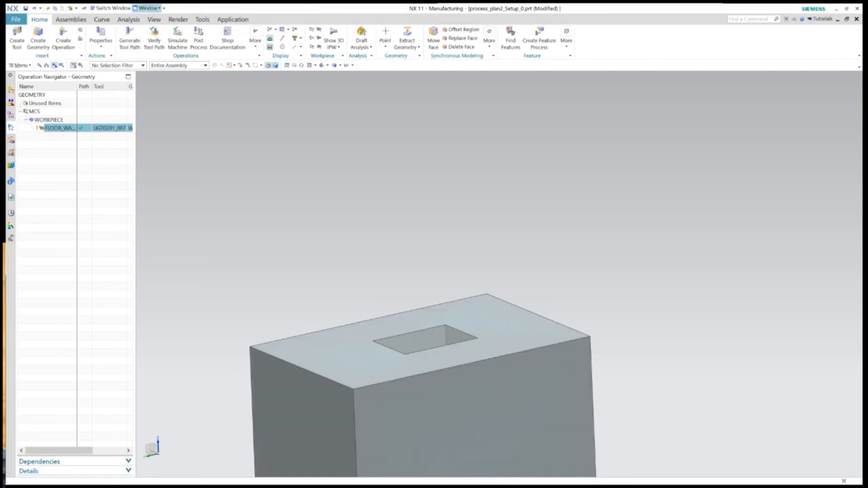
# - Switch to process_plan2.prt and examine how the Setup_1 and Setup_2 parts are positioned along the machining line
pyautogui.click(147, 8)
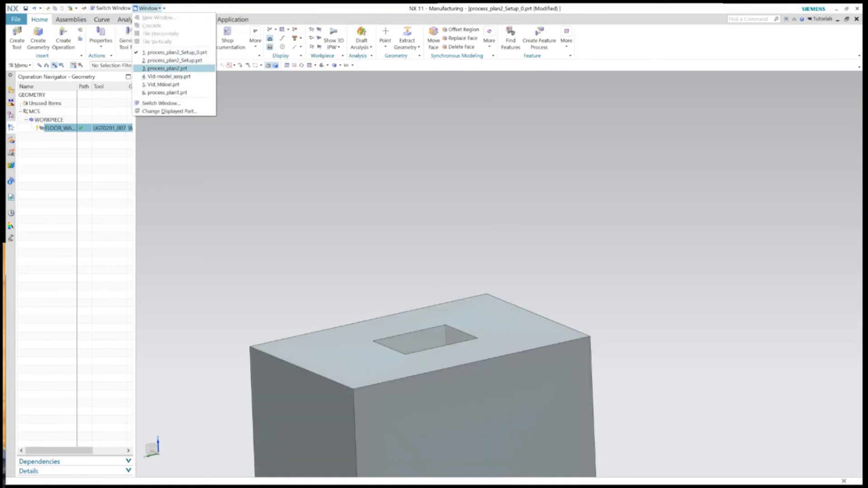
pyautogui.click(167, 68)
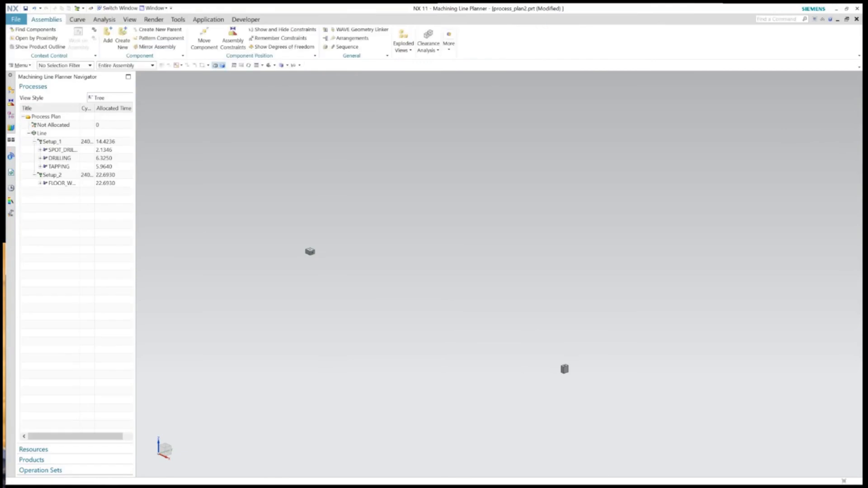
pyautogui.scroll(-4, 629, 154)
pyautogui.scroll(3, 834, 205)
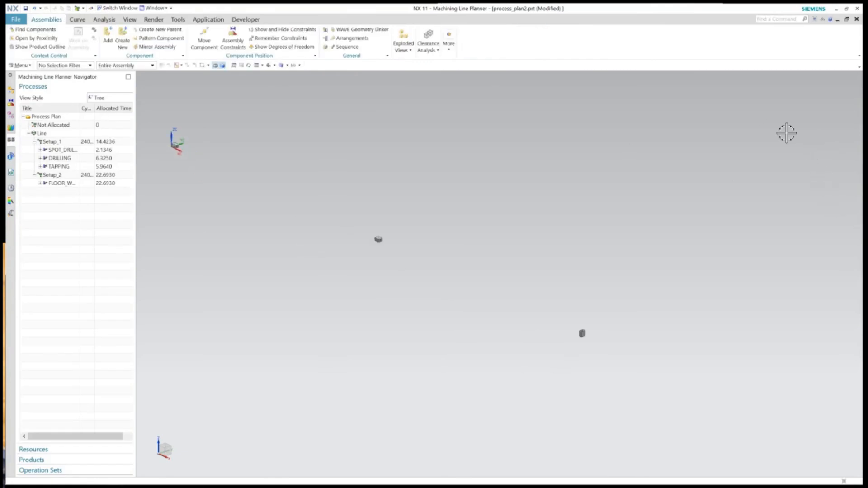
pyautogui.moveTo(763, 121); pyautogui.dragTo(755, 110, button='middle')
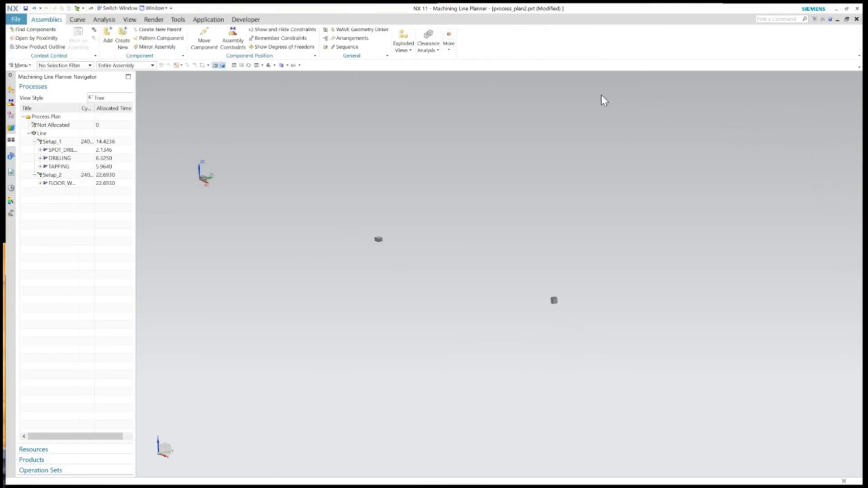
pyautogui.scroll(10, 402, 230)
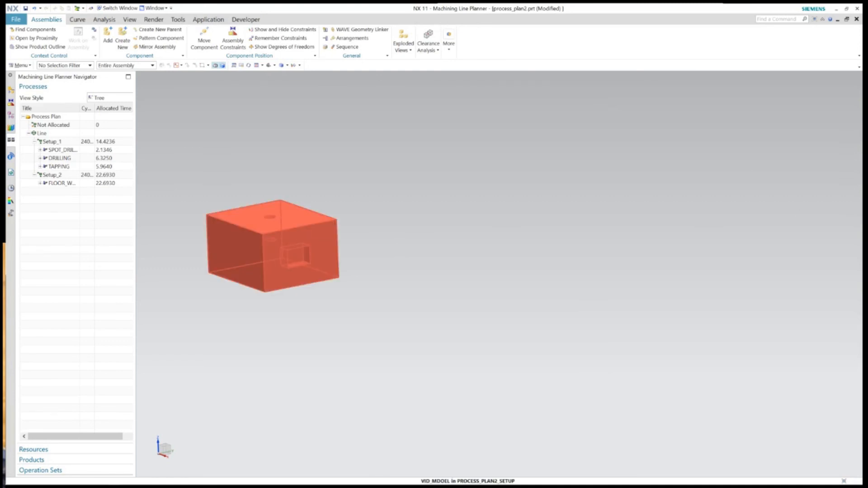
pyautogui.scroll(-10, 272, 247)
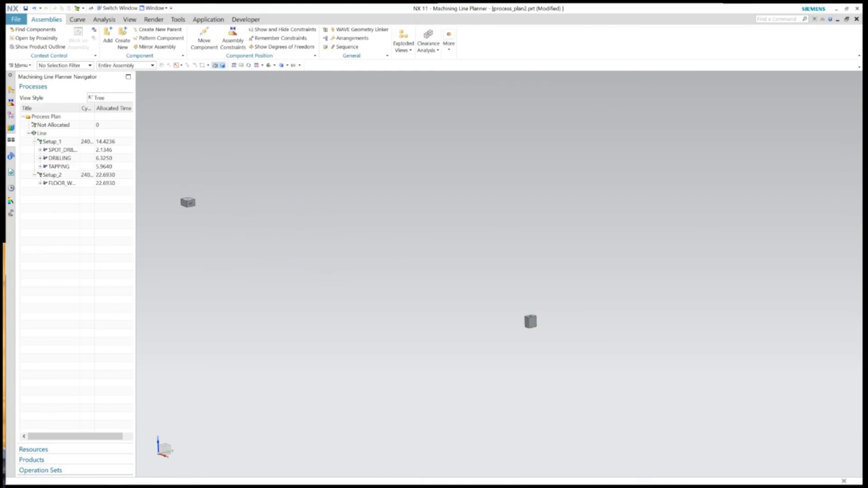
pyautogui.scroll(10, 534, 322)
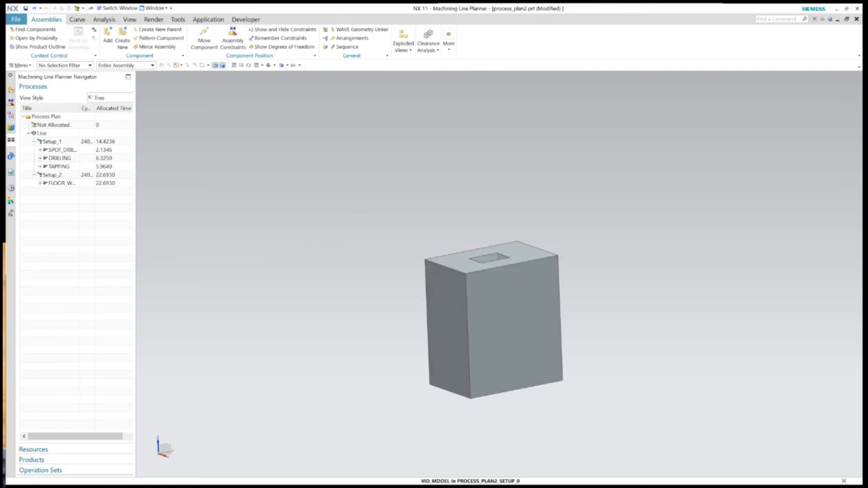
pyautogui.moveTo(534, 322)
pyautogui.mouseDown(button='middle')
pyautogui.moveTo(705, 280)
pyautogui.moveTo(632, 296)
pyautogui.moveTo(560, 327)
pyautogui.moveTo(527, 323)
pyautogui.mouseUp(button='middle')
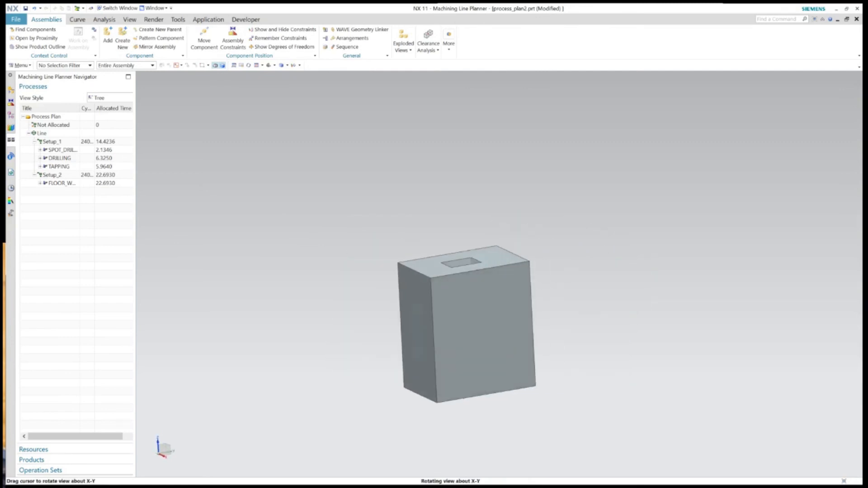
pyautogui.scroll(-10, 393, 303)
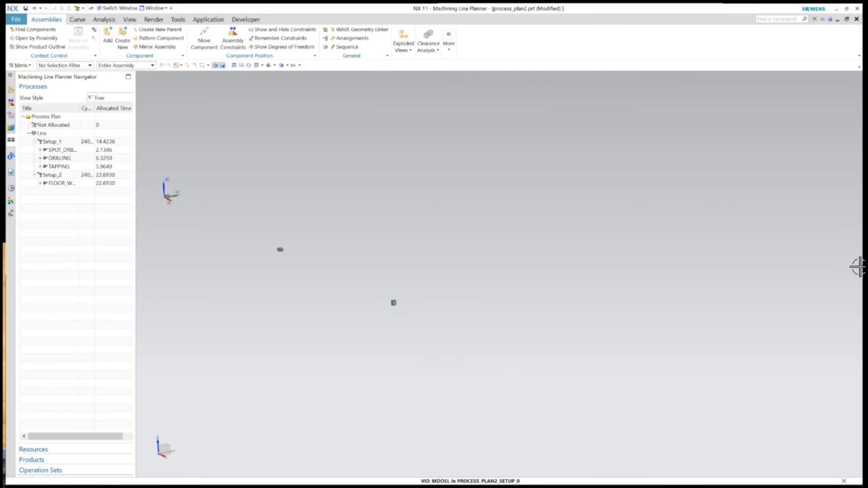
pyautogui.keyDown('shift'); pyautogui.moveTo(246, 258); pyautogui.dragTo(368, 291, button='middle'); pyautogui.keyUp('shift')
pyautogui.moveTo(369, 292); pyautogui.dragTo(368, 285, button='middle')
pyautogui.scroll(3, 368, 292)
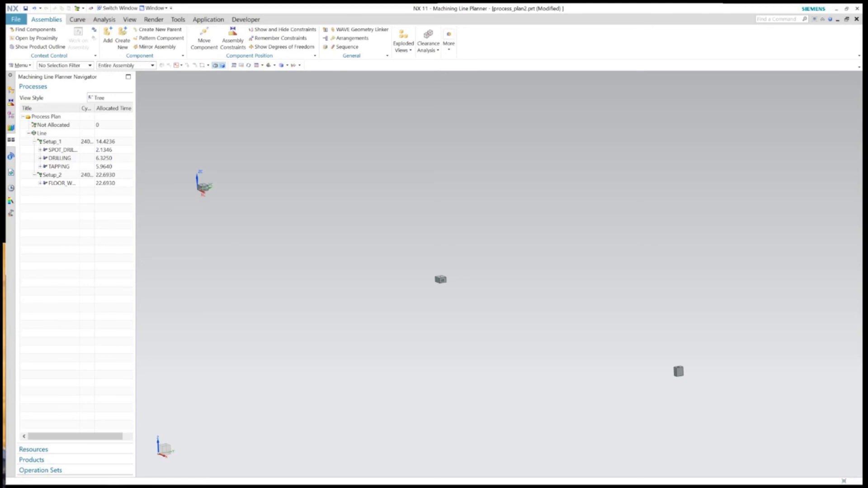
# - Widen the Machining Line Planner Navigator to show the source and target setups, and set the target setup to Setup_2
pyautogui.moveTo(136, 342); pyautogui.dragTo(310, 339)
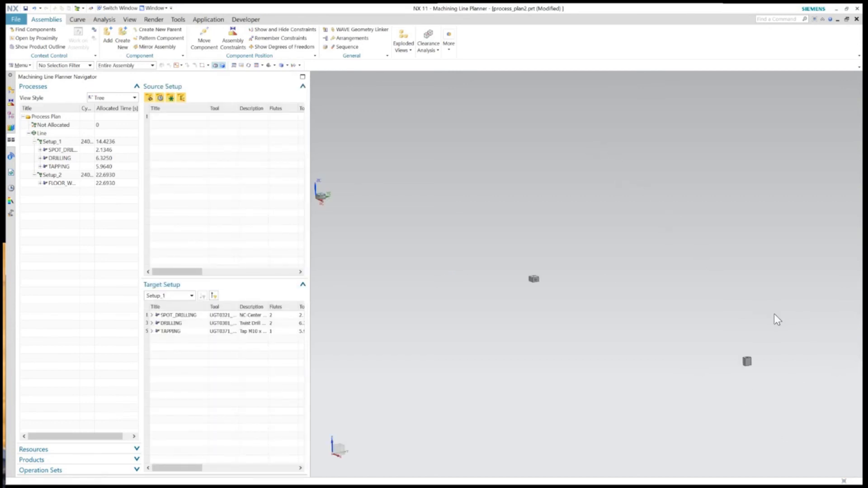
pyautogui.click(179, 315)
pyautogui.keyDown('shift'); pyautogui.click(171, 331); pyautogui.keyUp('shift')
pyautogui.click(158, 296)
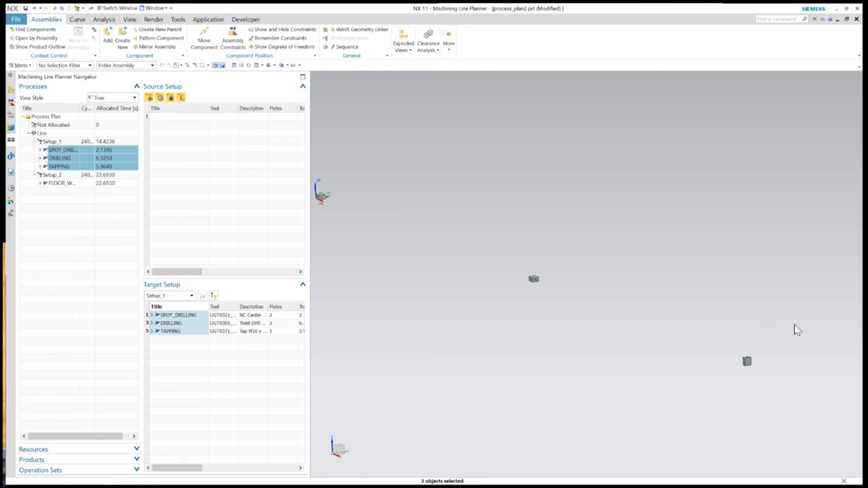
pyautogui.click(192, 295)
pyautogui.click(153, 320)
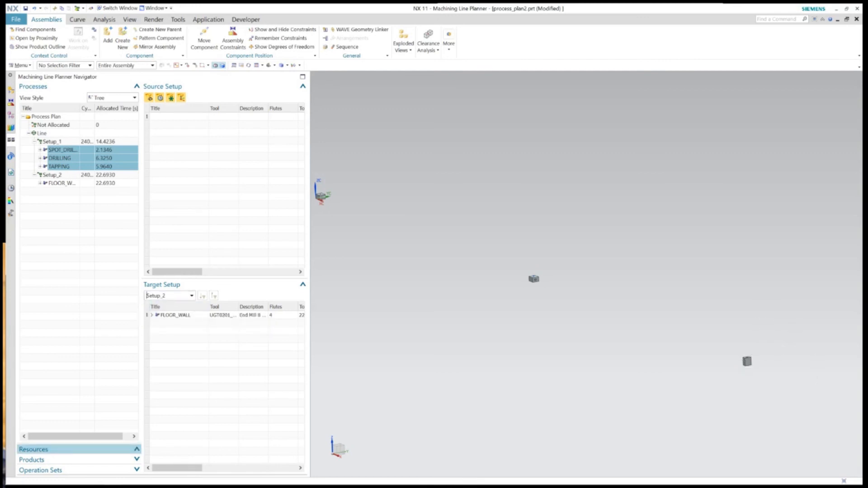
# - Expand the Resources, Products and Operation Sets sections to review their contents, and collapse them
pyautogui.click(136, 448)
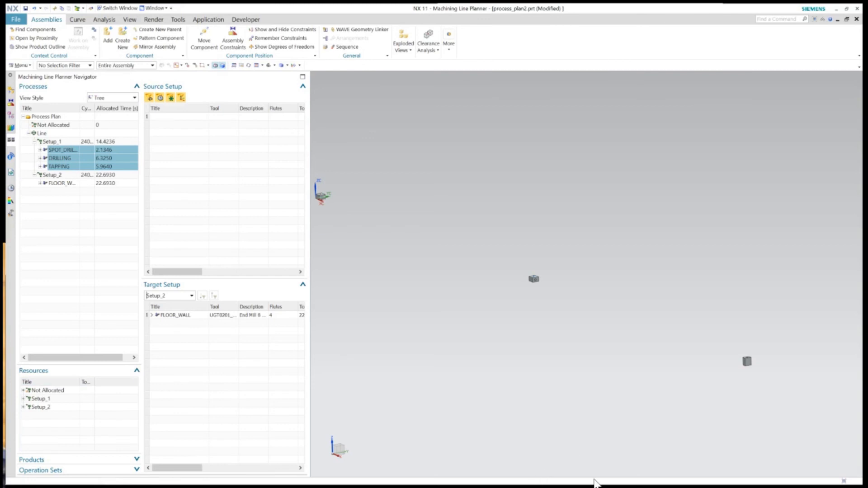
pyautogui.click(136, 460)
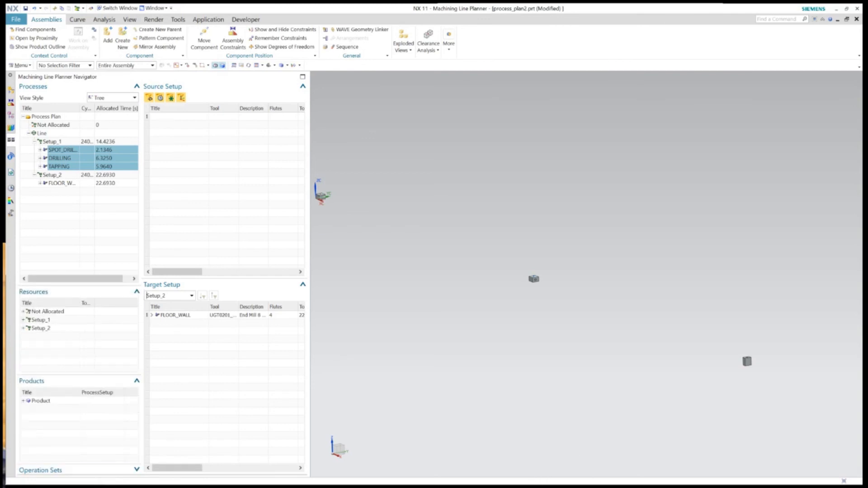
pyautogui.click(137, 469)
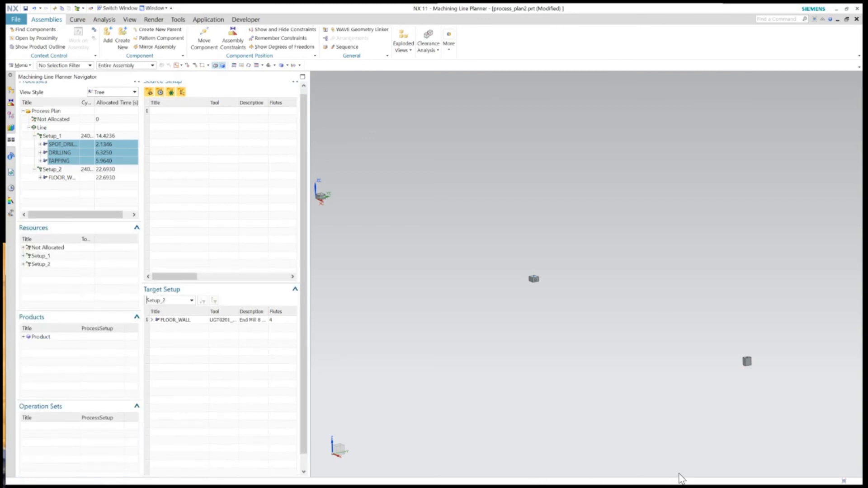
pyautogui.click(137, 227)
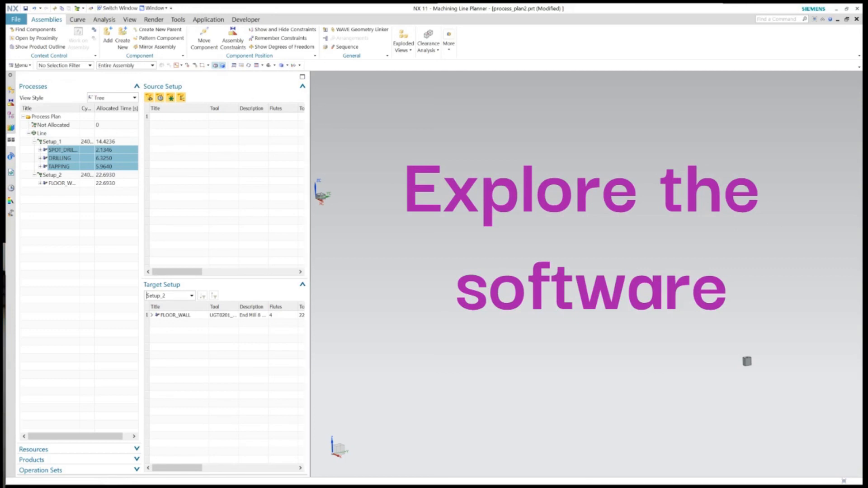
# - Narrow the Machining Line Planner Navigator, clear the operation selection, and open Setup_1 in the Manufacturing environment
pyautogui.moveTo(310, 228); pyautogui.dragTo(186, 227)
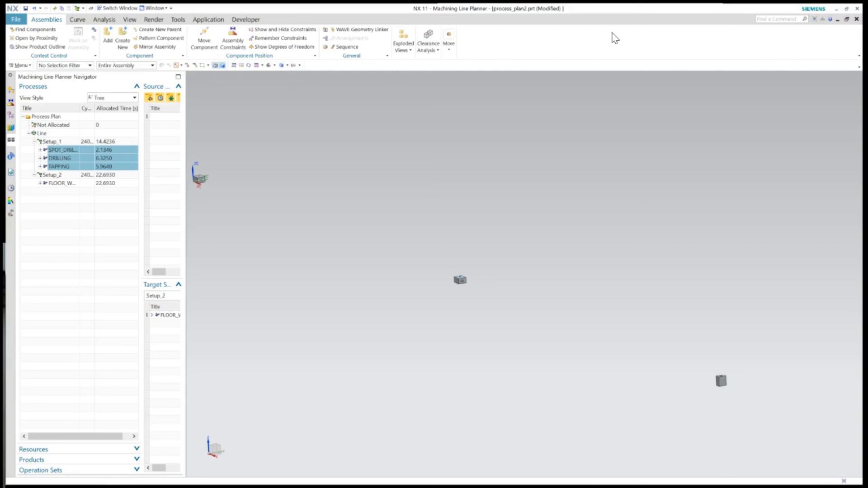
pyautogui.click(607, 227)
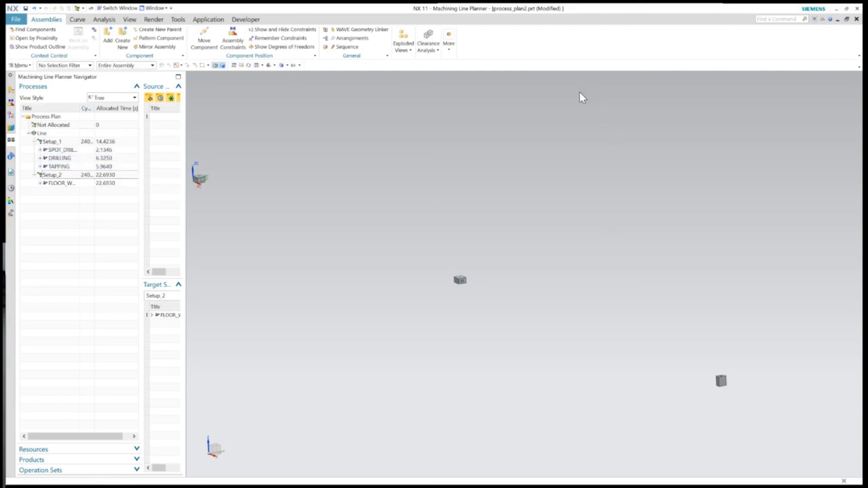
pyautogui.doubleClick(56, 141)
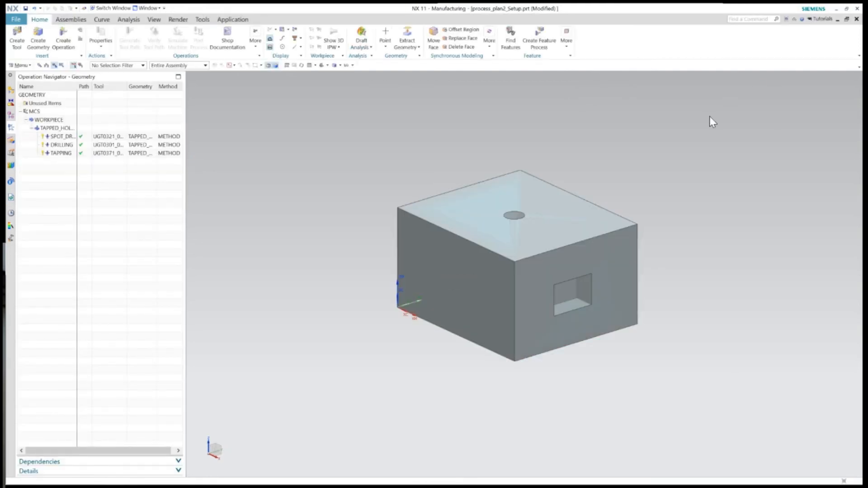
# - Postprocess the WORKPIECE operations with the Wolfson_Hurco_3_axis_mill postprocessor, review the listed G-code, and close the listing
pyautogui.click(50, 119)
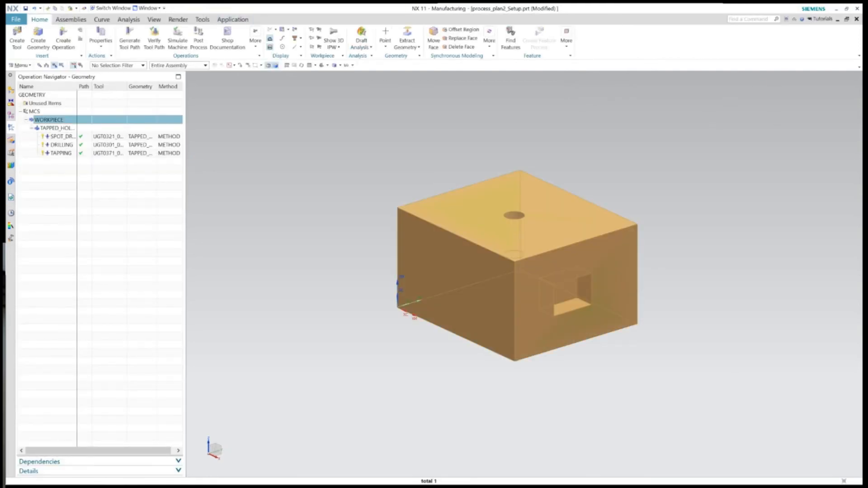
pyautogui.click(198, 36)
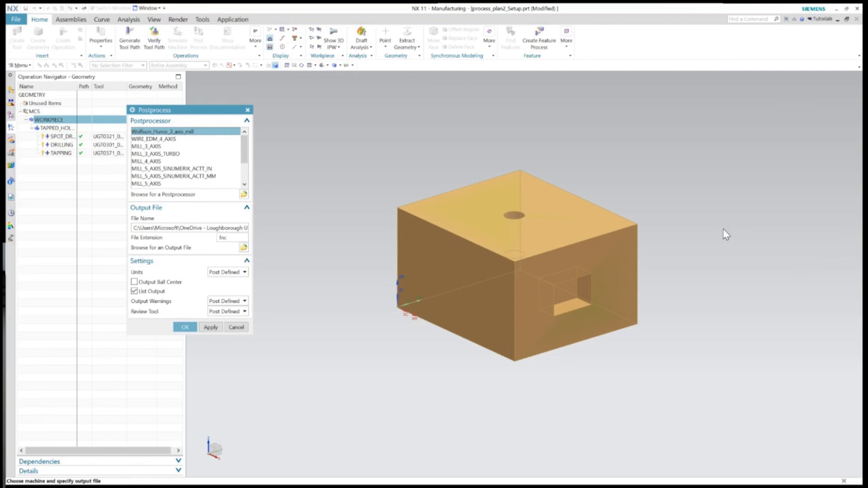
pyautogui.middleClick(794, 373)
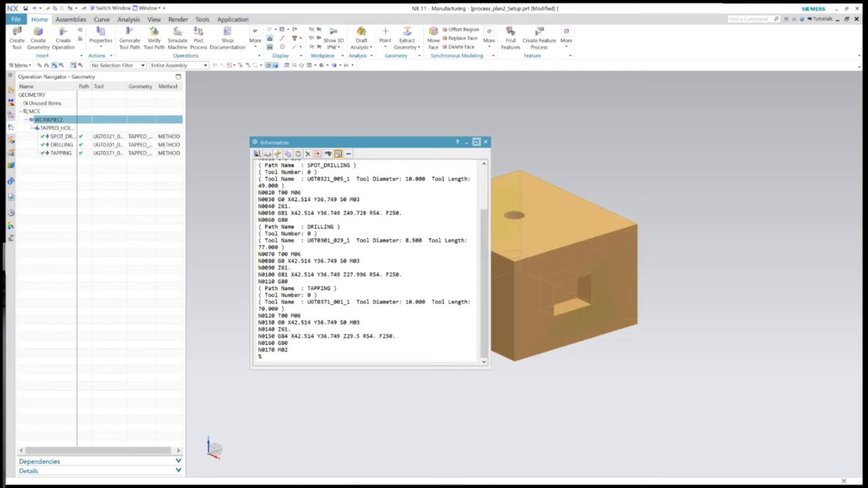
pyautogui.click(485, 142)
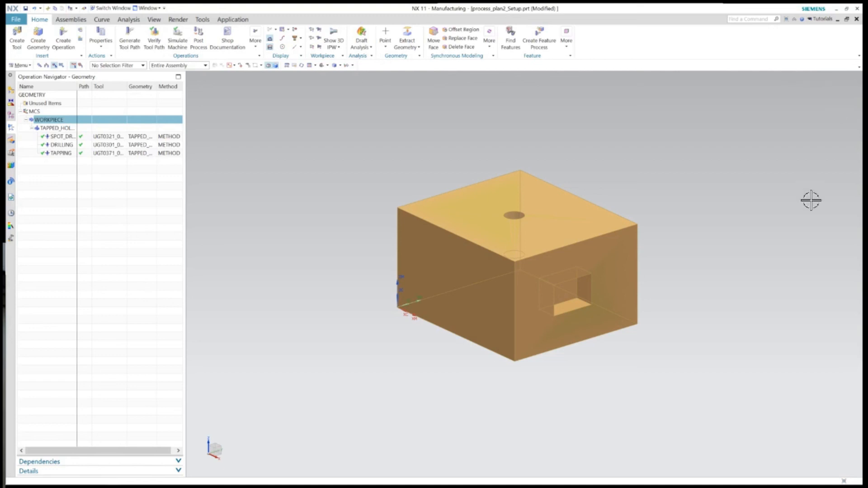
# - Switch back to process_plan2.prt and view the setup parts together along the machining line
pyautogui.click(148, 8)
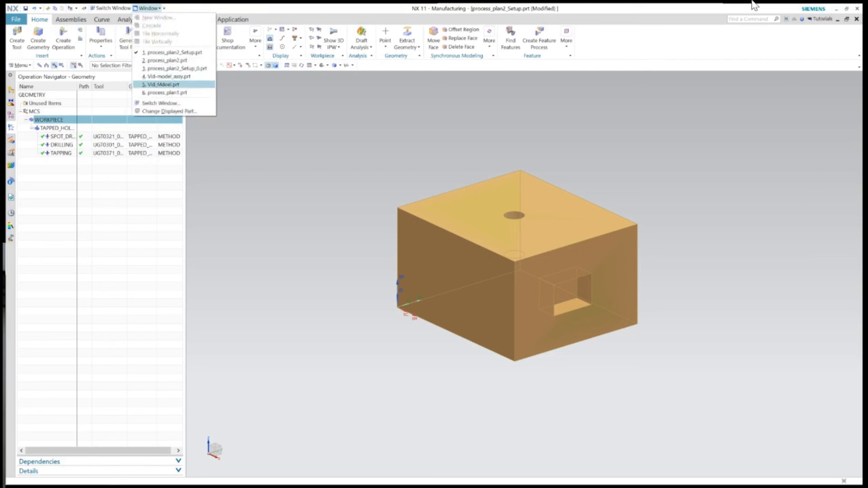
pyautogui.click(168, 60)
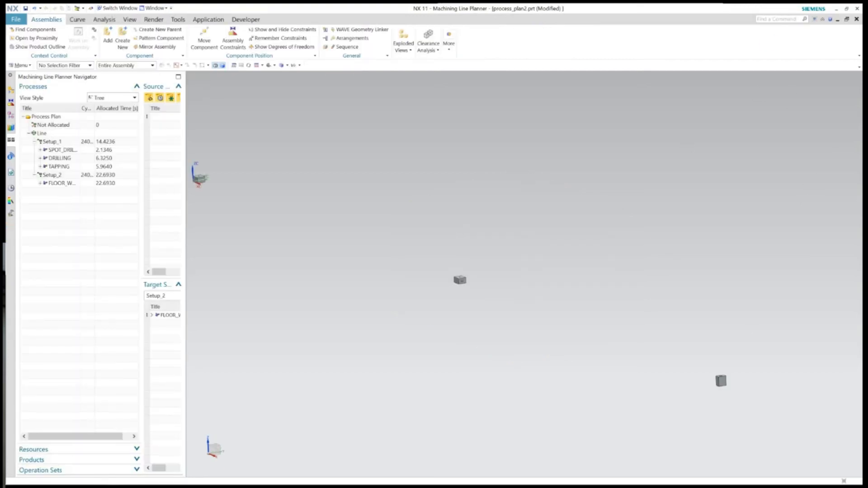
pyautogui.scroll(-3, 422, 295)
pyautogui.scroll(2, 448, 304)
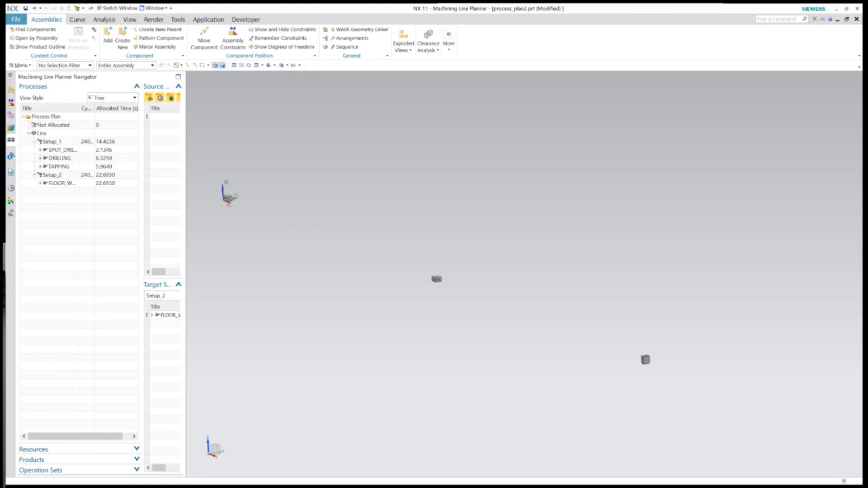
pyautogui.keyDown('shift'); pyautogui.moveTo(448, 303); pyautogui.dragTo(464, 258, button='middle'); pyautogui.keyUp('shift')
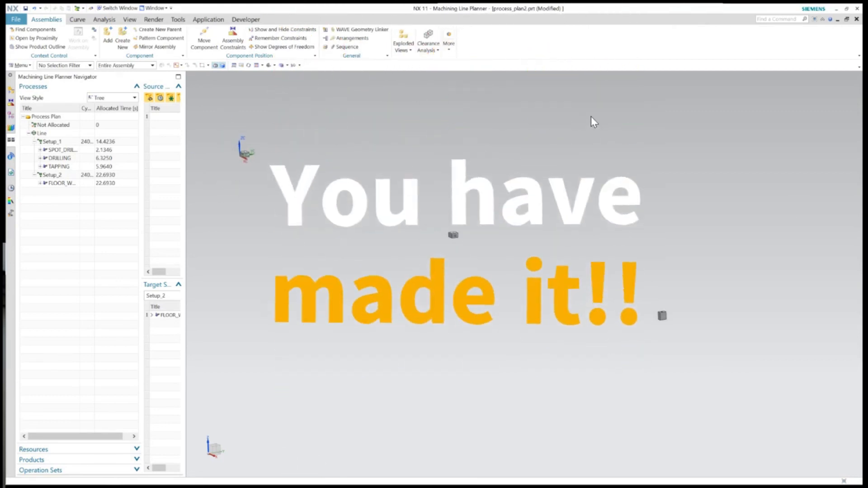